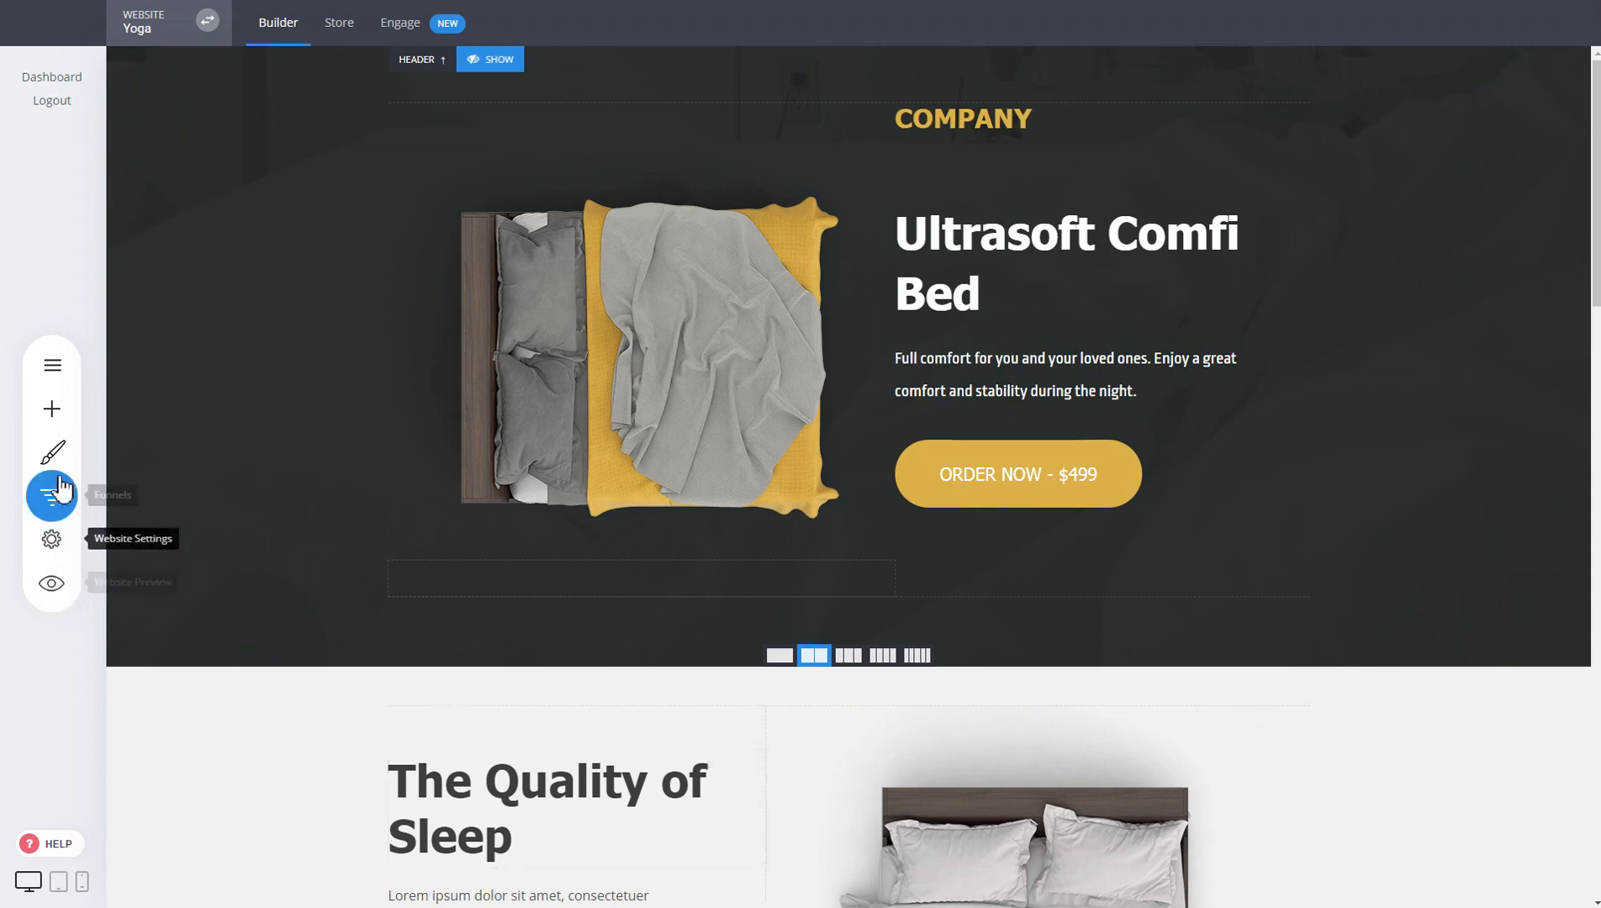
Step: Start creating a new funnel and choose the Cosmetics template from the Sales / Product category
left_click(72, 504)
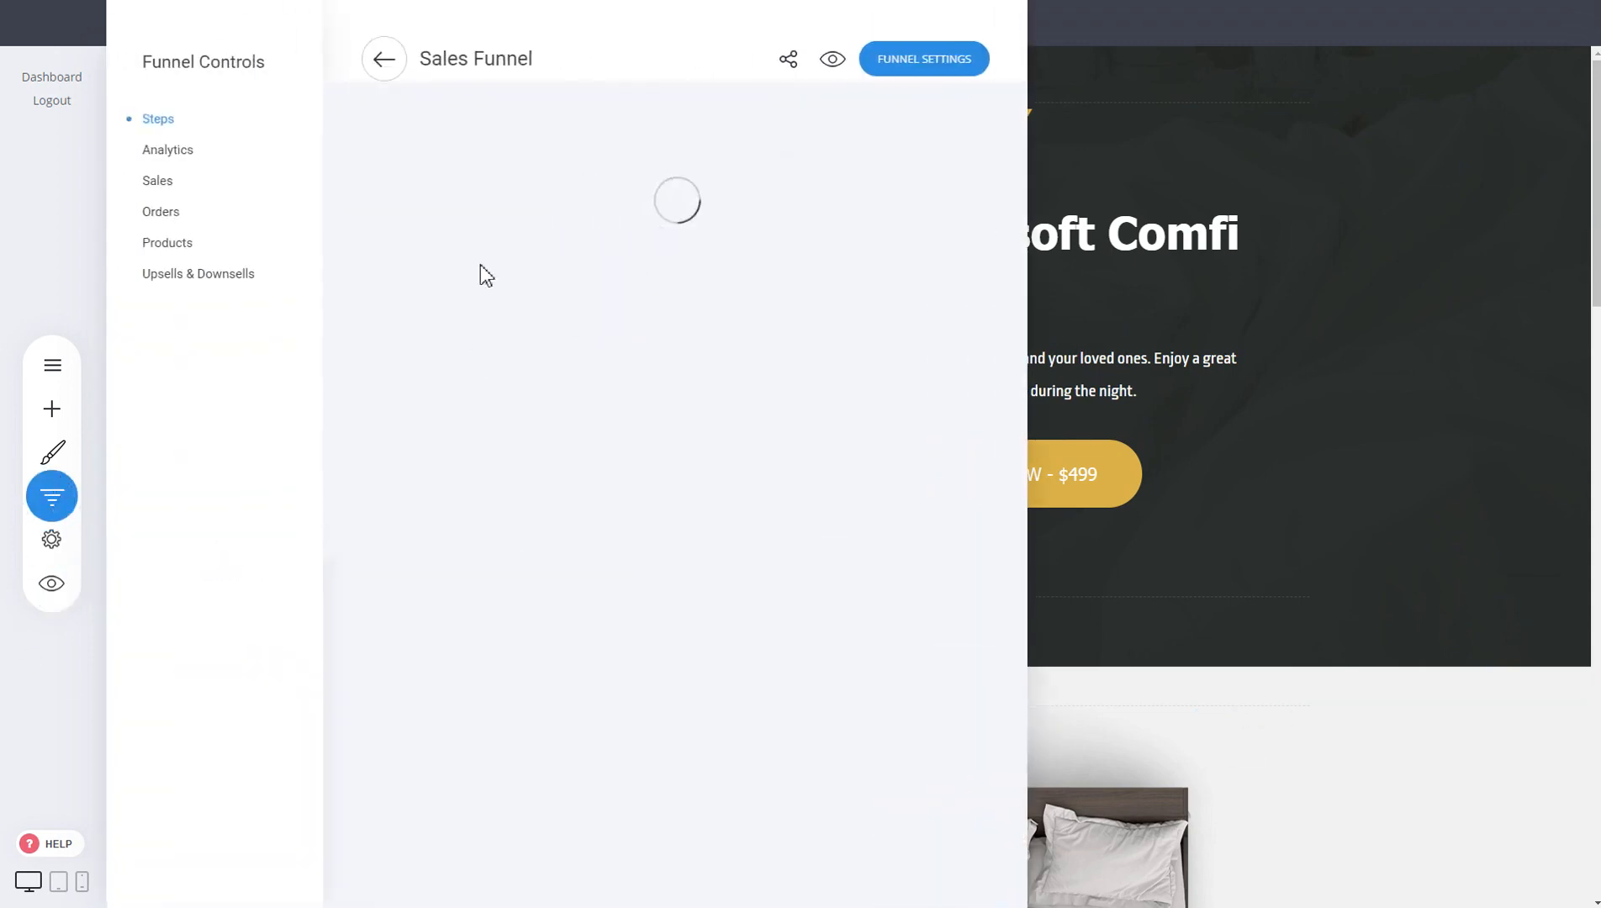
left_click(387, 57)
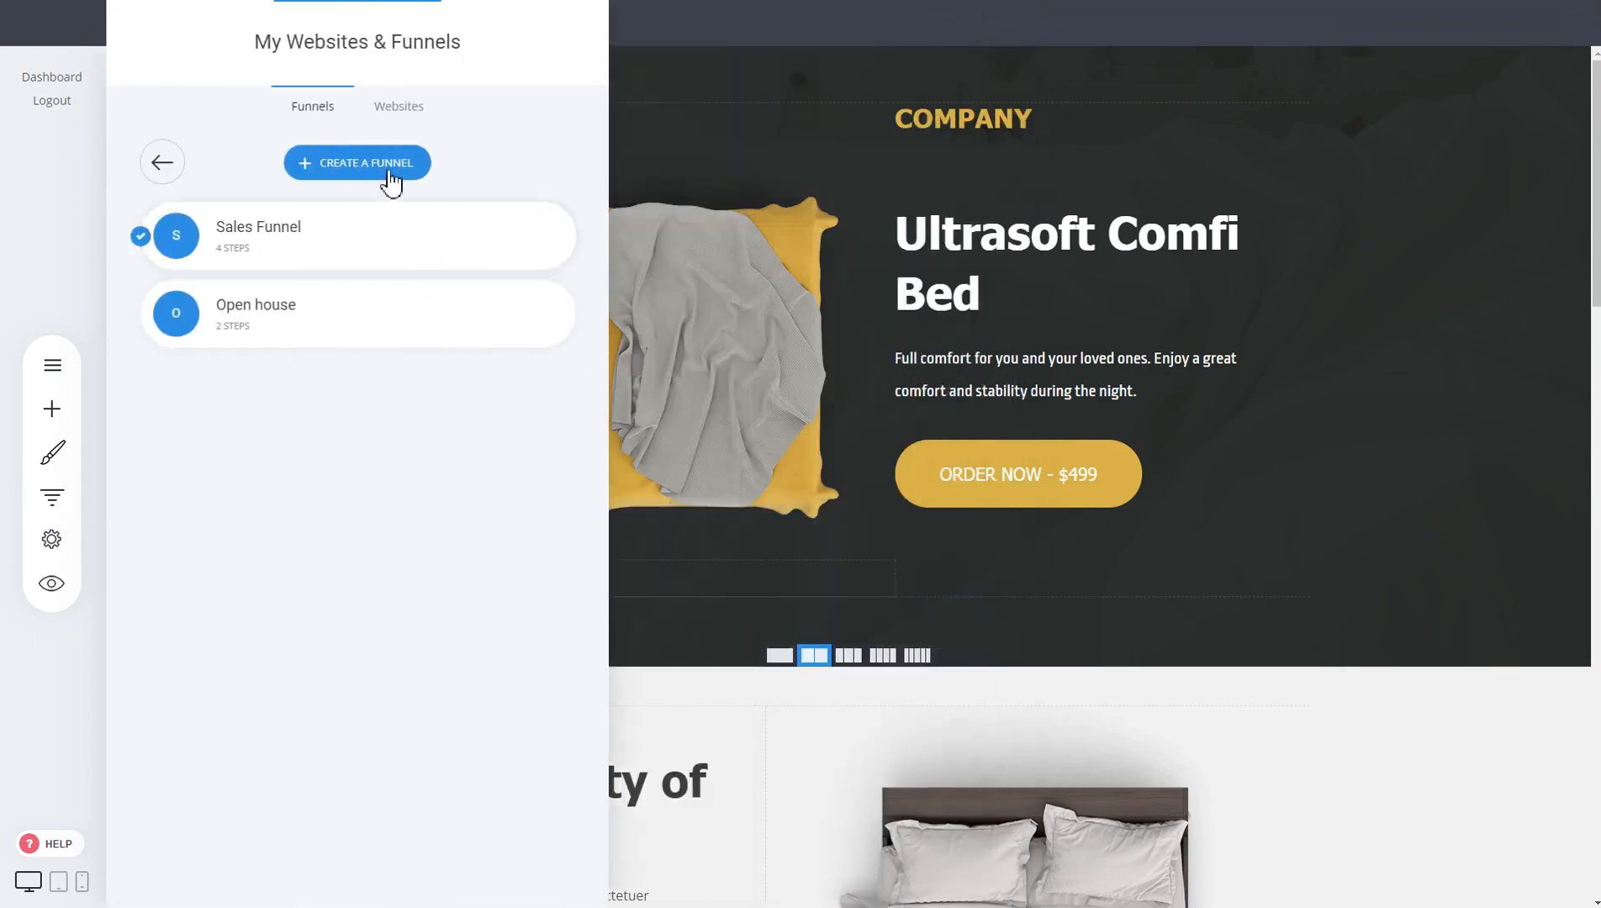
left_click(388, 169)
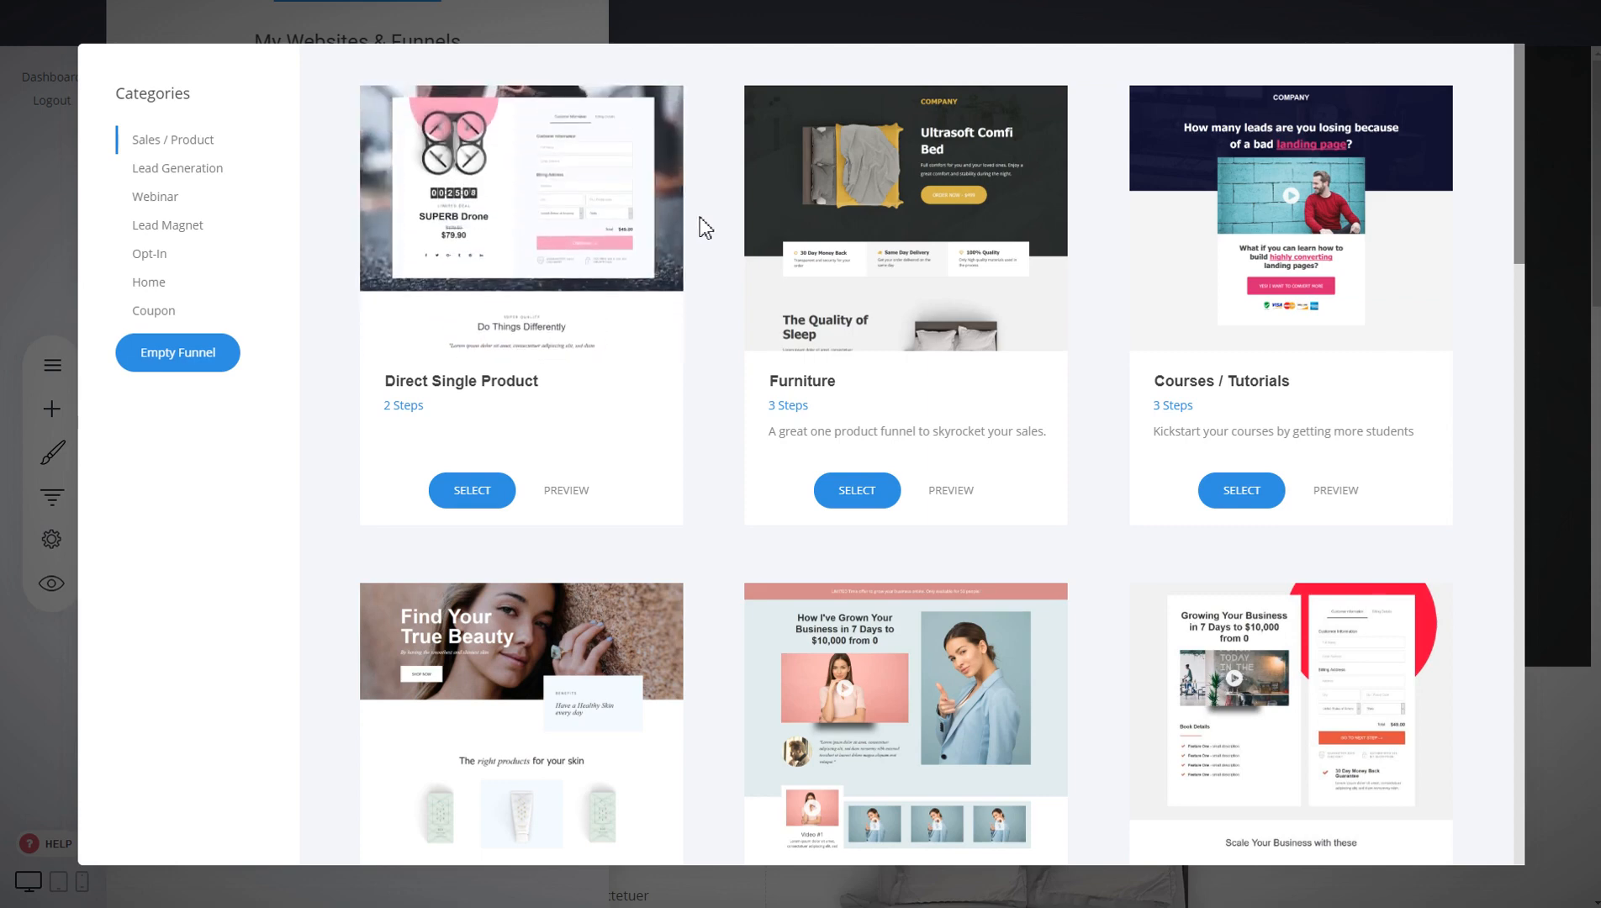
scroll(705, 226, "down", 3)
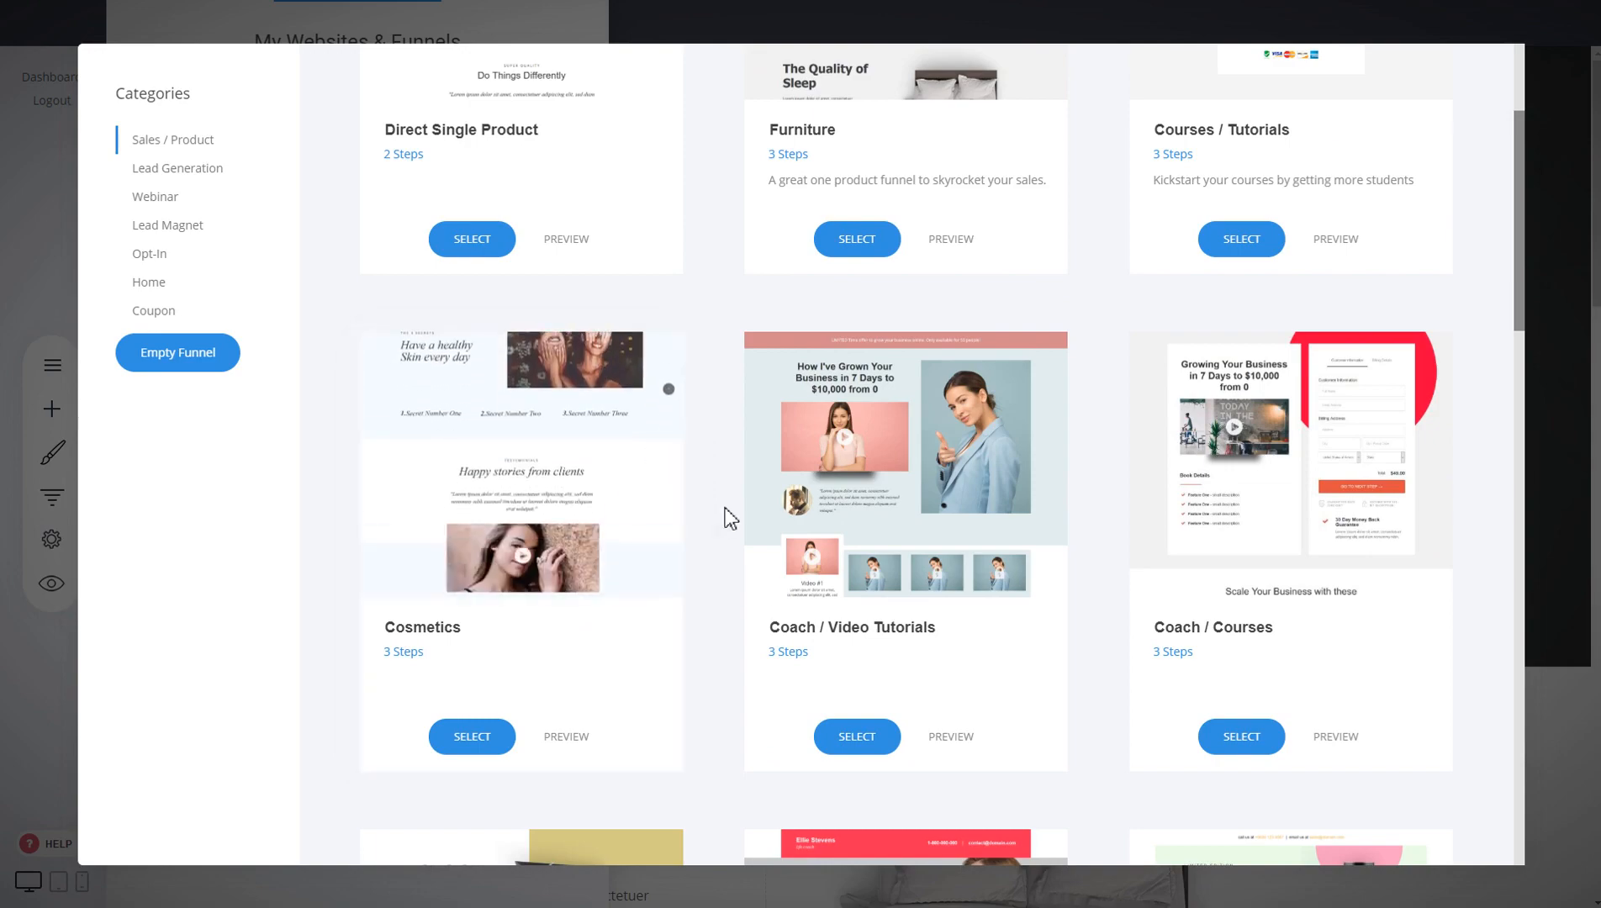
scroll(728, 514, "down", 5)
scroll(729, 509, "up", 5)
scroll(729, 508, "down", 5)
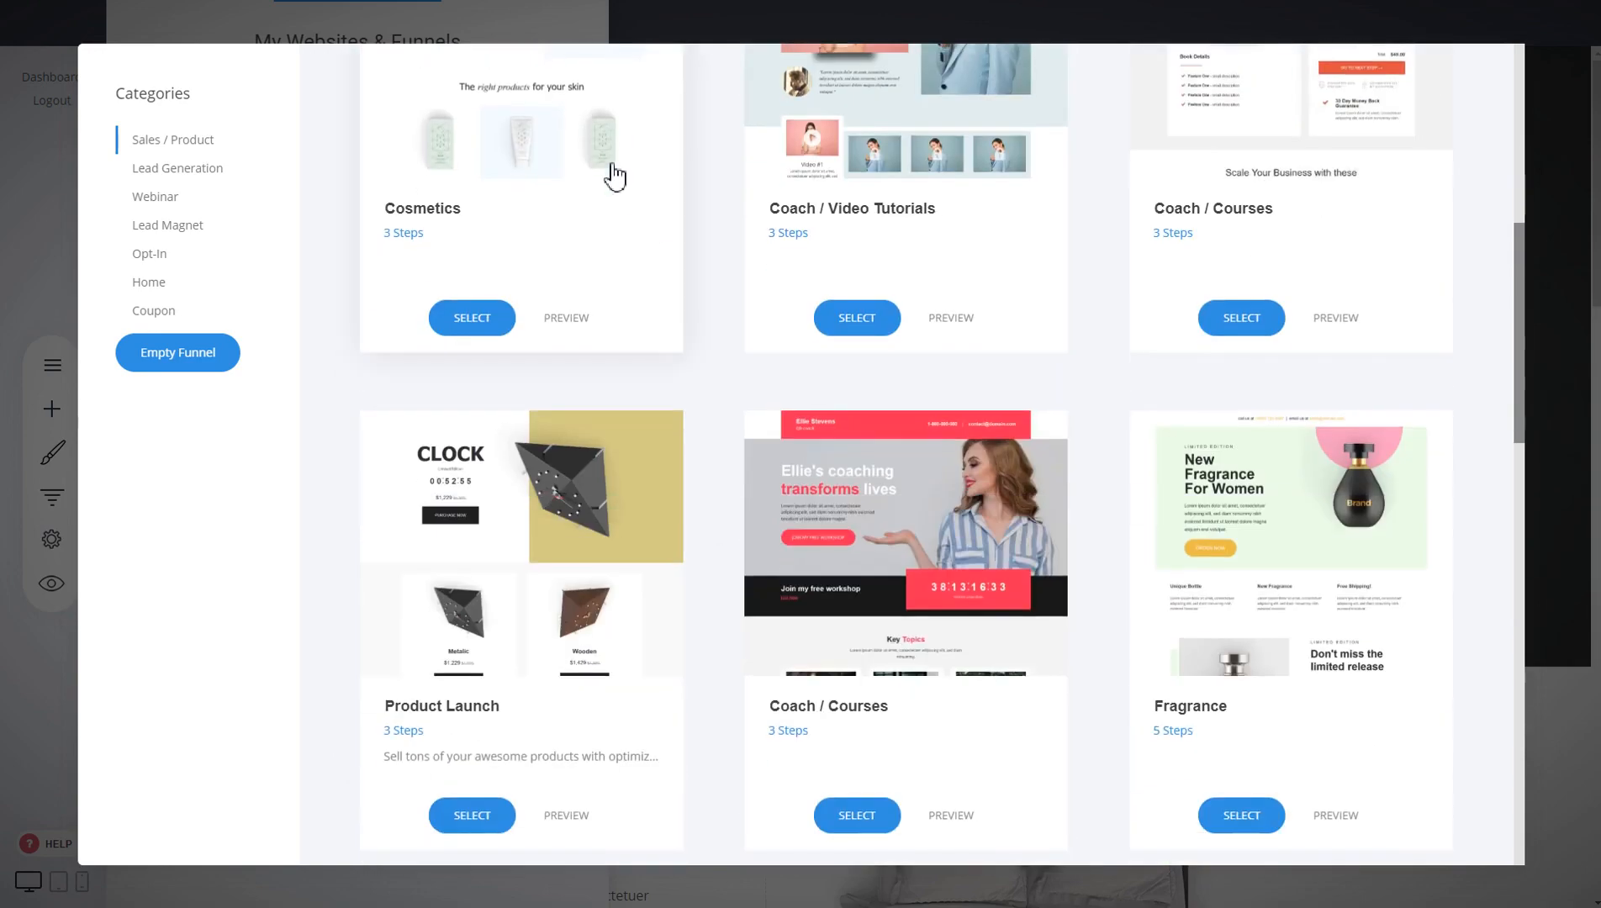
scroll(1421, 551, "down", 4)
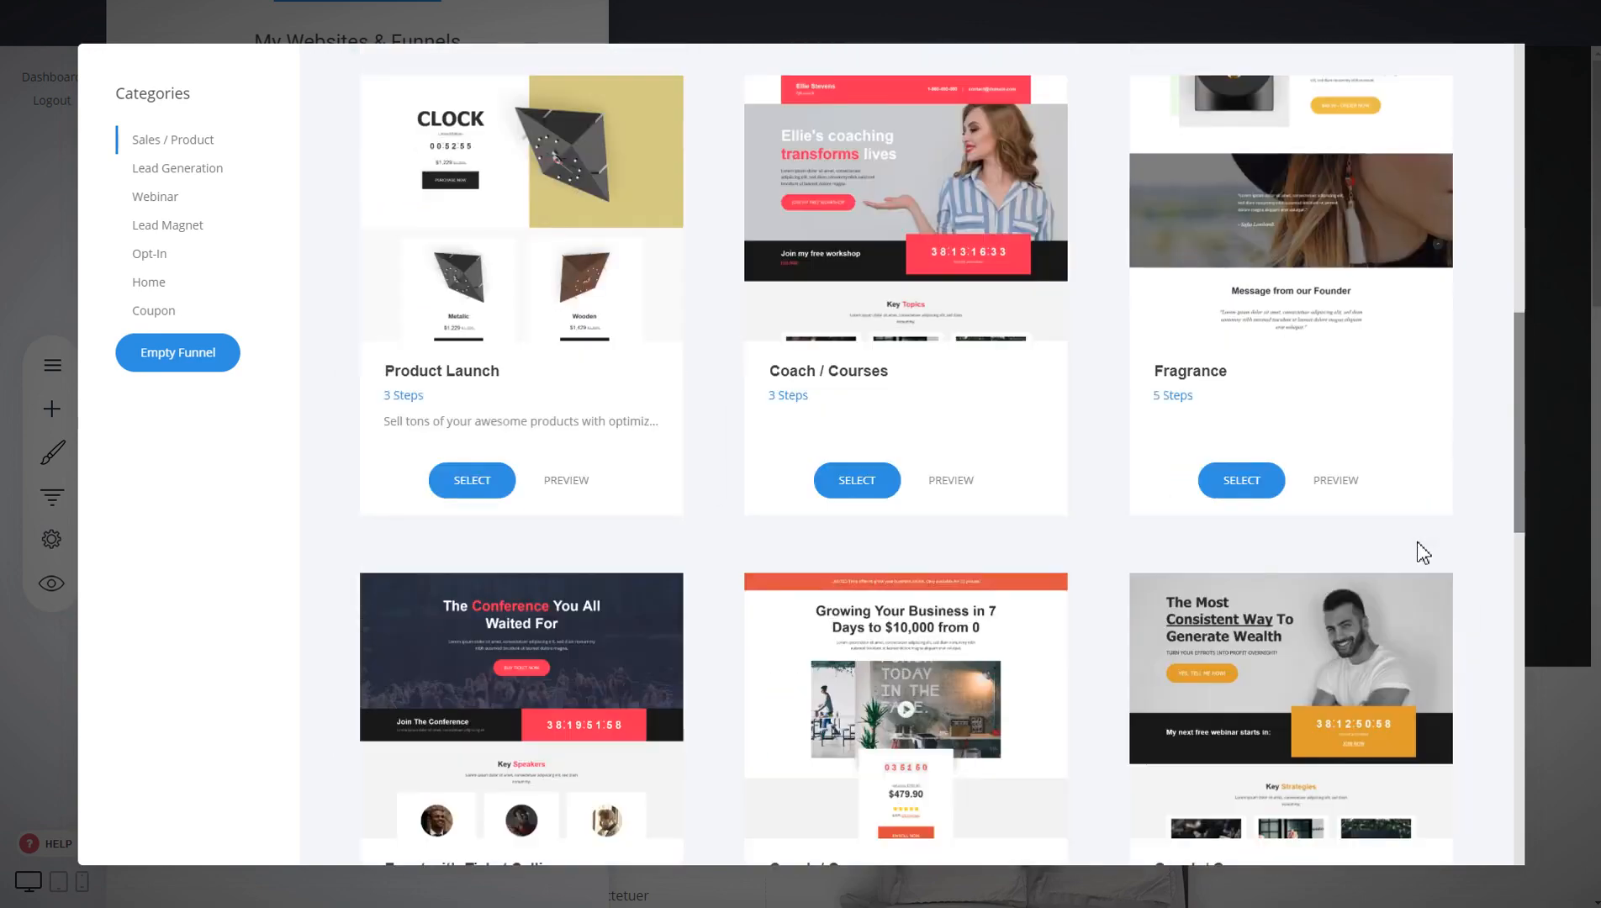
scroll(1421, 552, "down", 3)
scroll(883, 511, "up", 12)
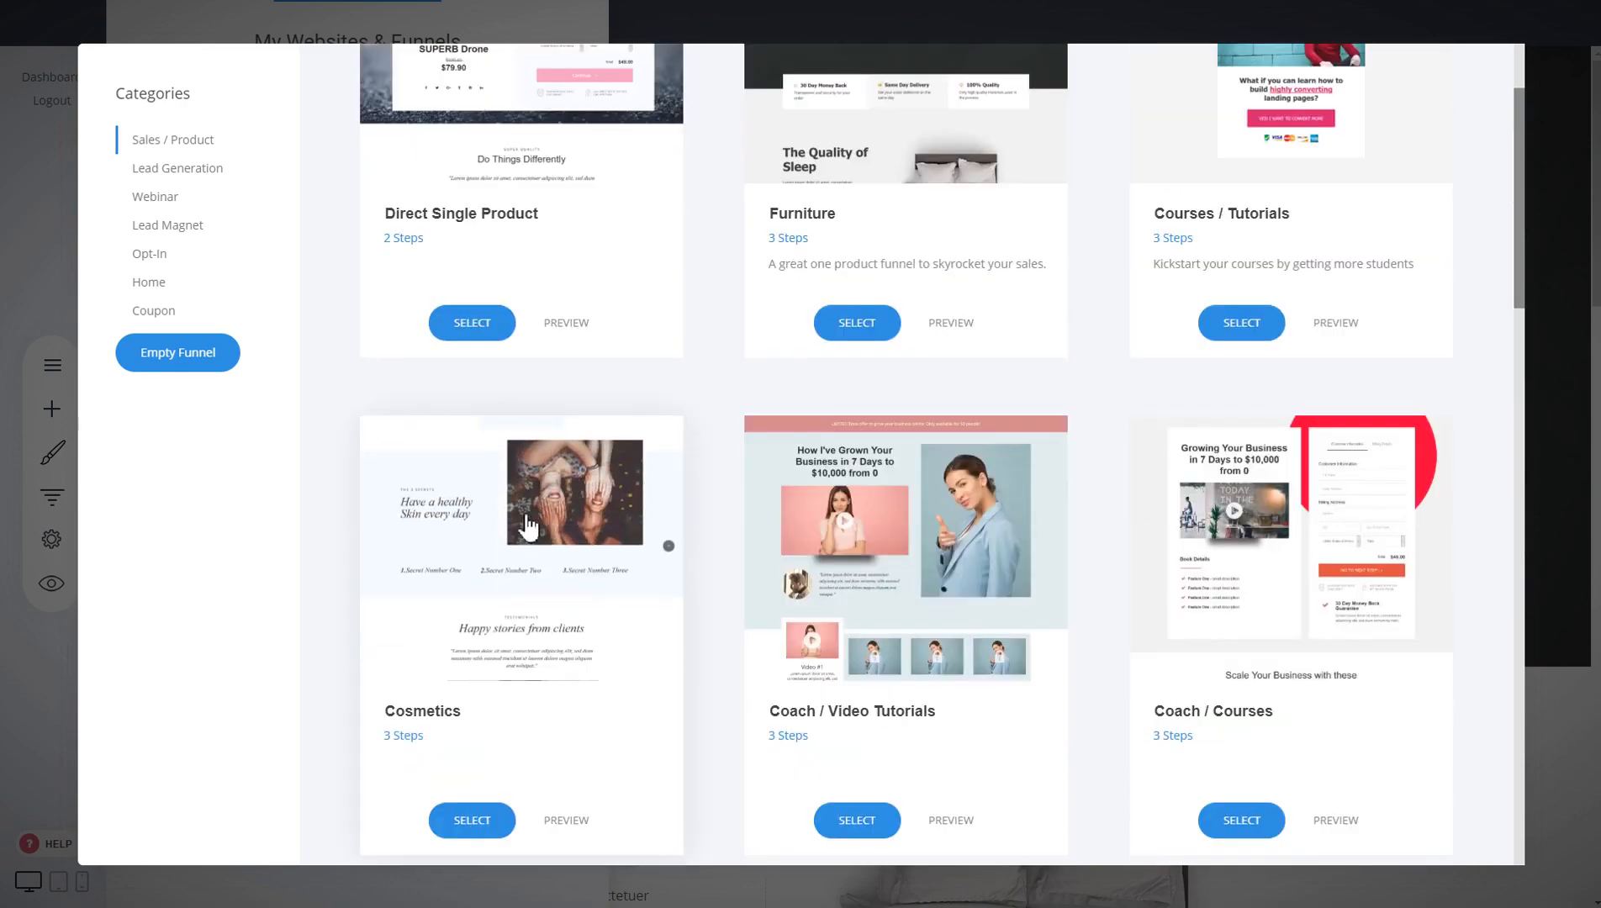
left_click(528, 523)
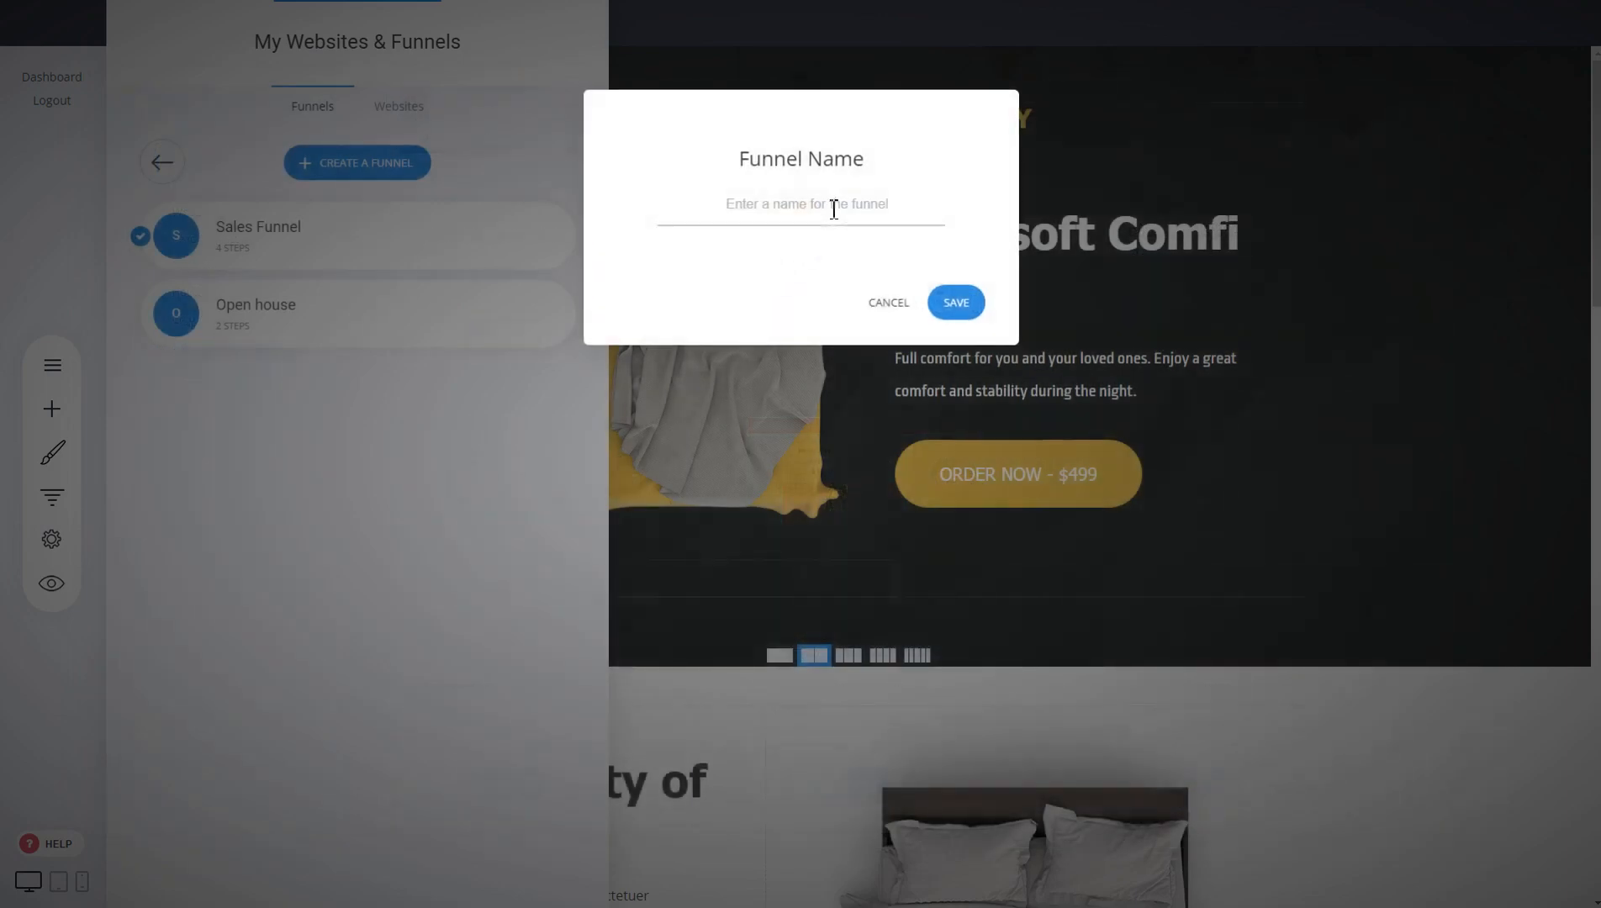
Step: Name the new funnel dasdas and save it
left_click(833, 208)
type("dasdas")
left_click(959, 301)
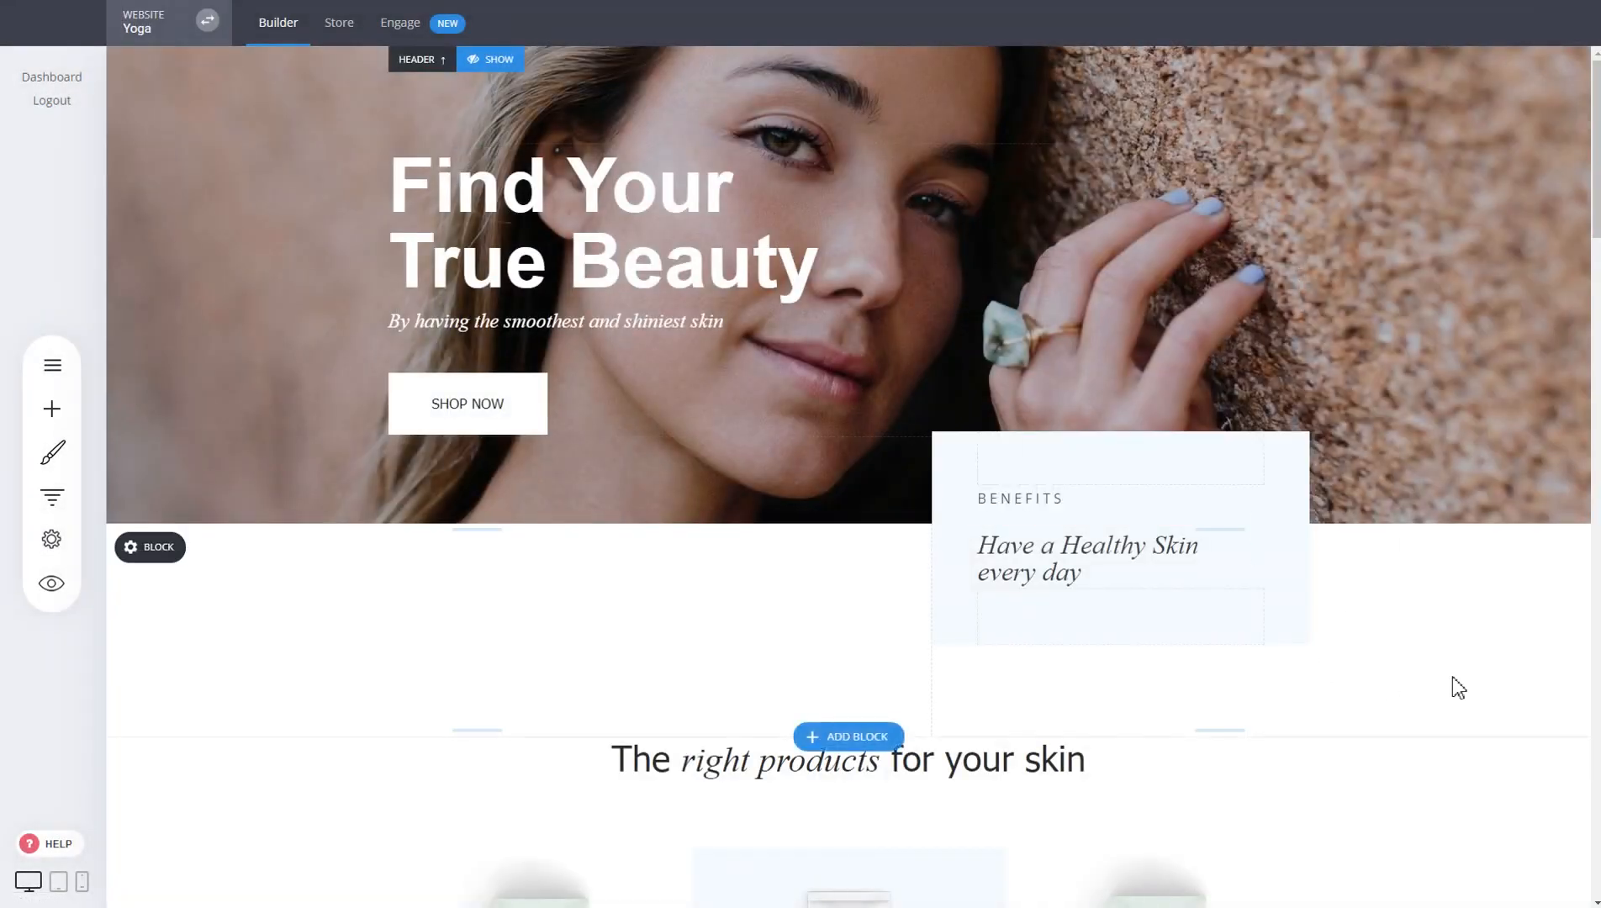
scroll(1331, 306, "down", 5)
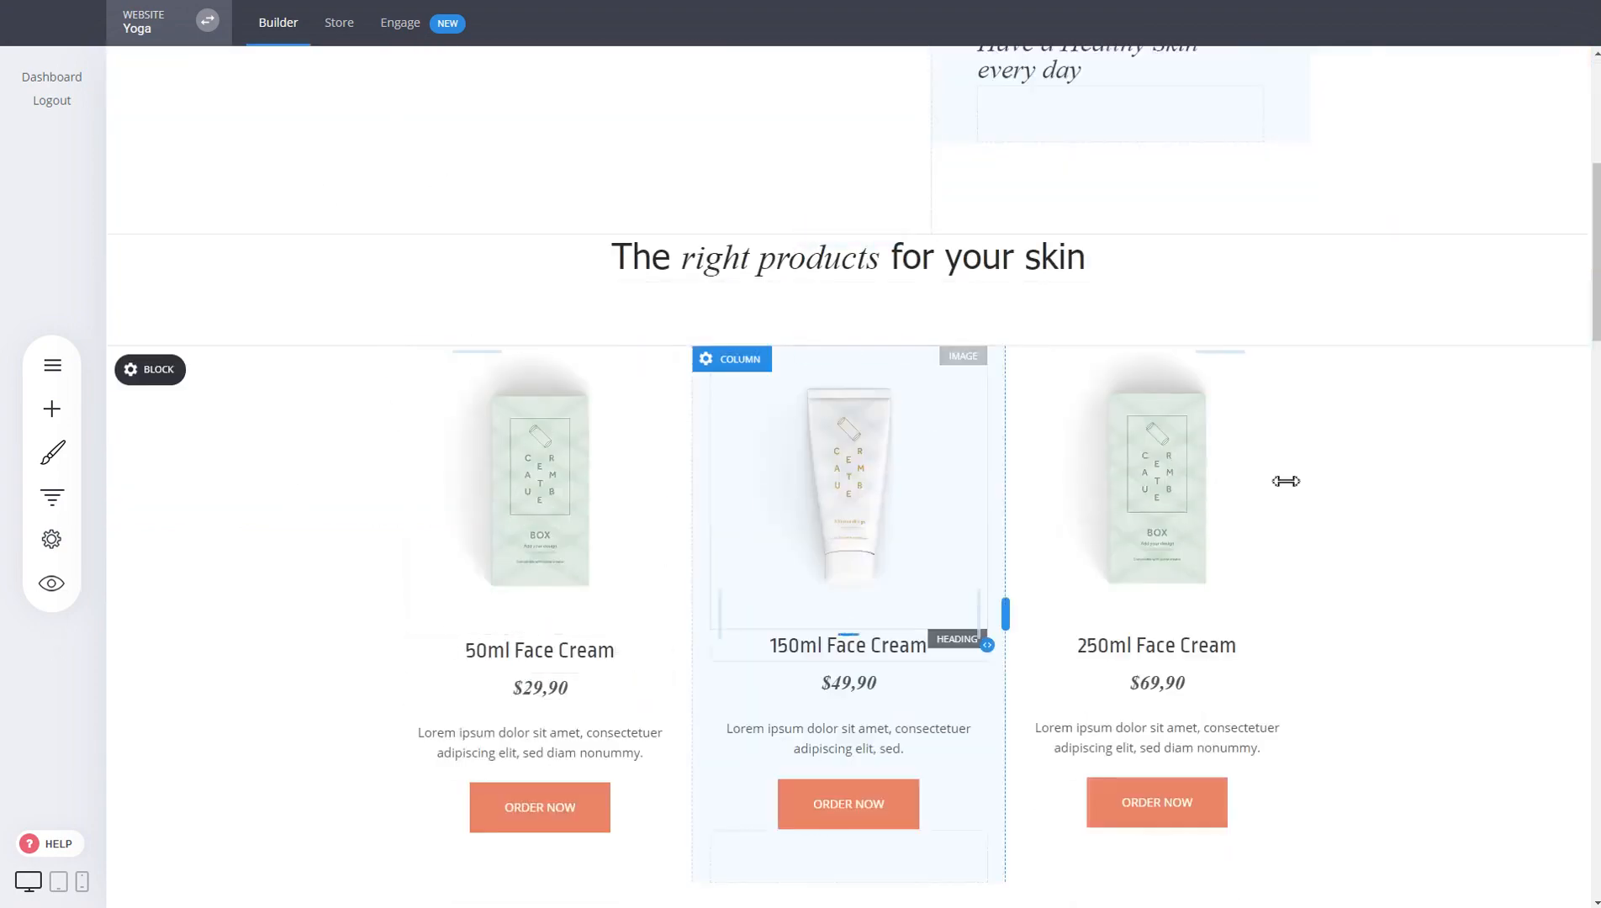
scroll(1433, 513, "down", 4)
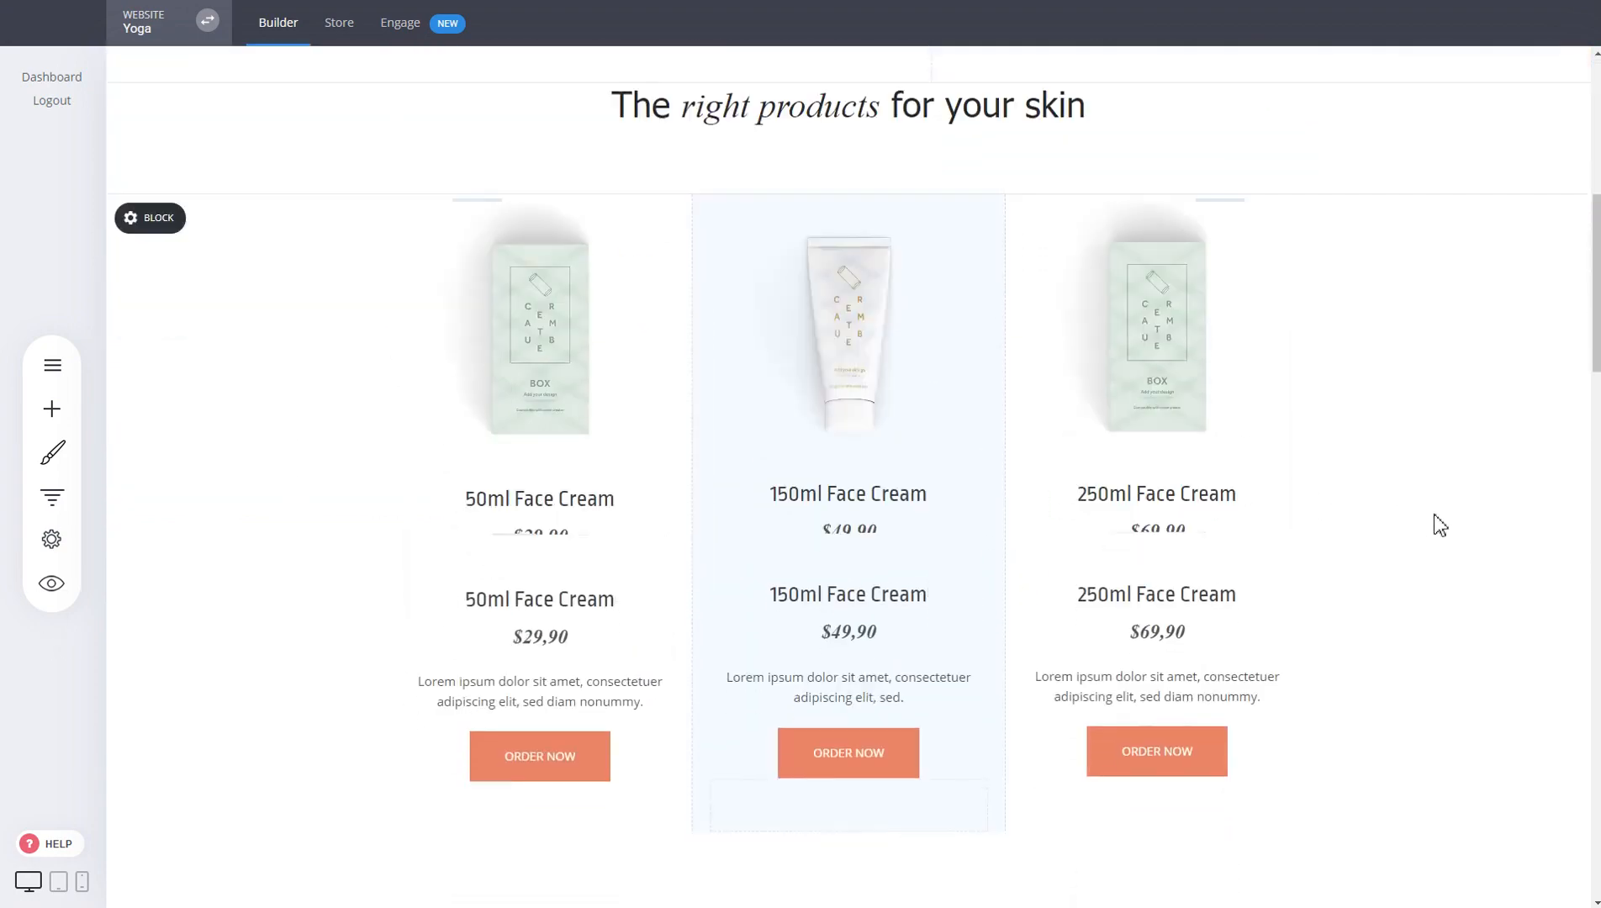
scroll(1434, 514, "up", 4)
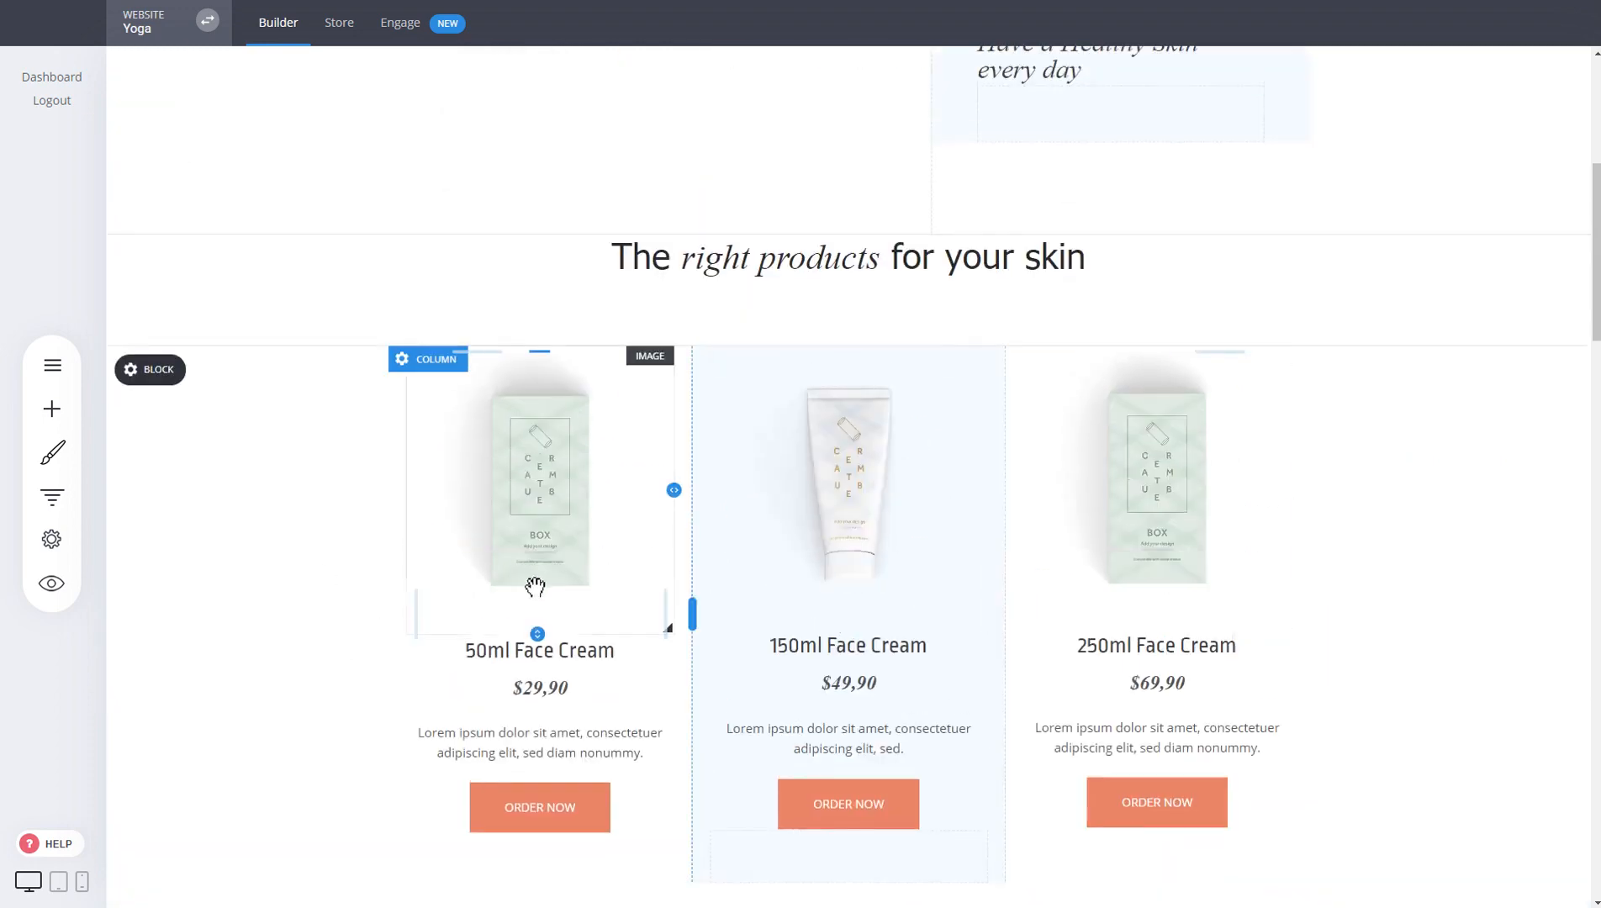
mouse_move(550, 641)
left_mouse_down()
mouse_move(546, 699)
mouse_move(566, 625)
left_mouse_up()
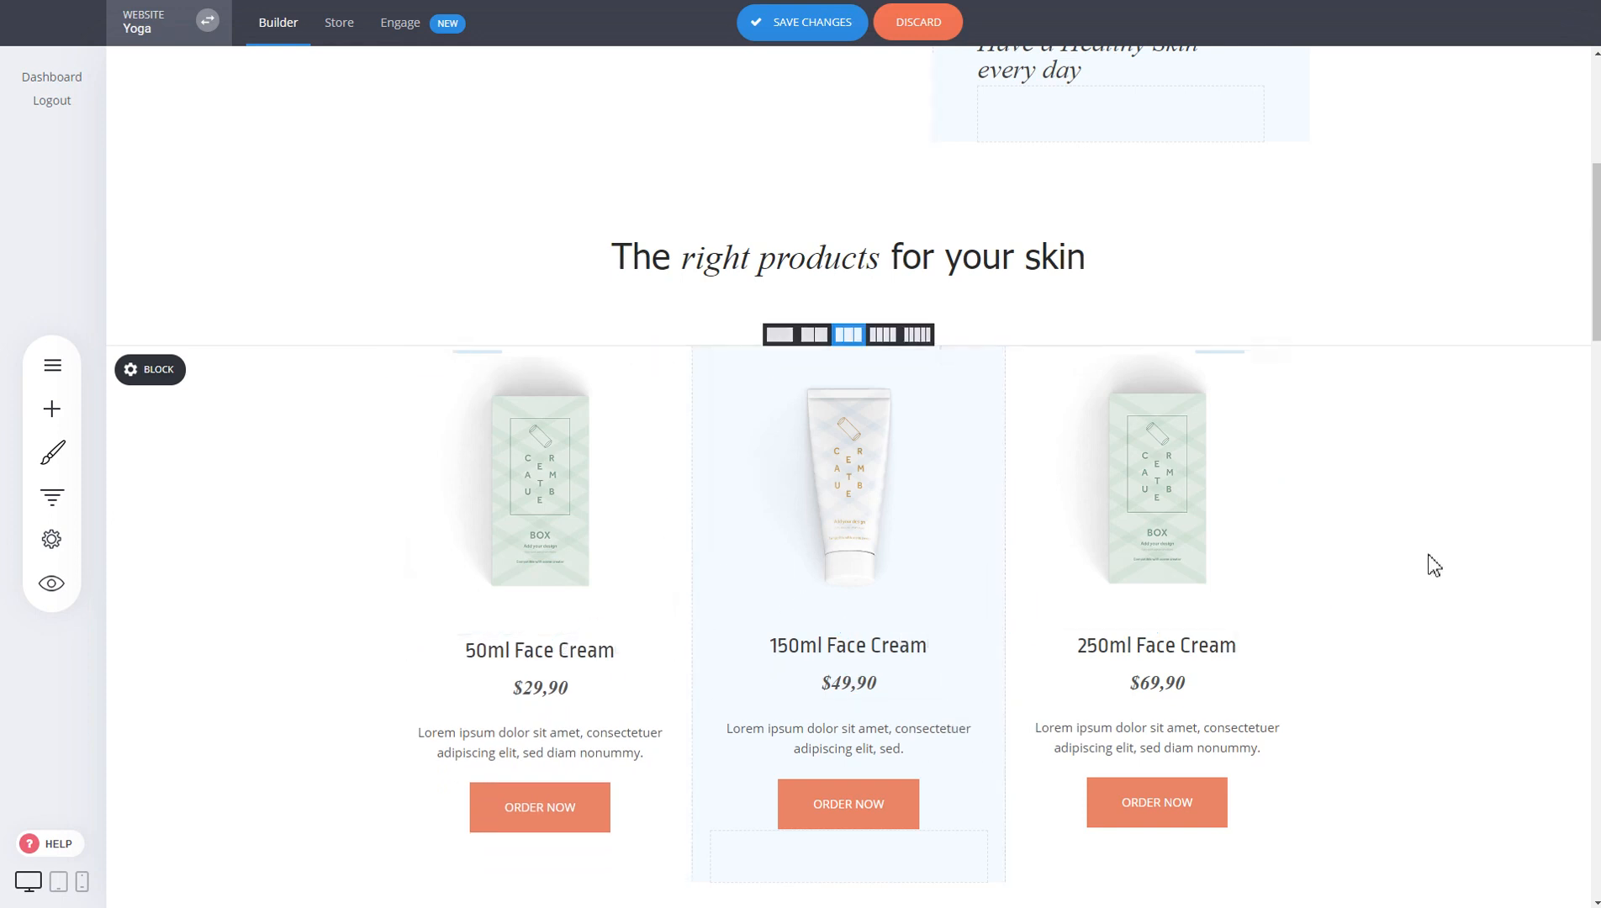
Step: Link the 50ml Face Cream's ORDER NOW button to the store product Yoga for Newbies with the Add to cart action
scroll(1428, 554, "down", 3)
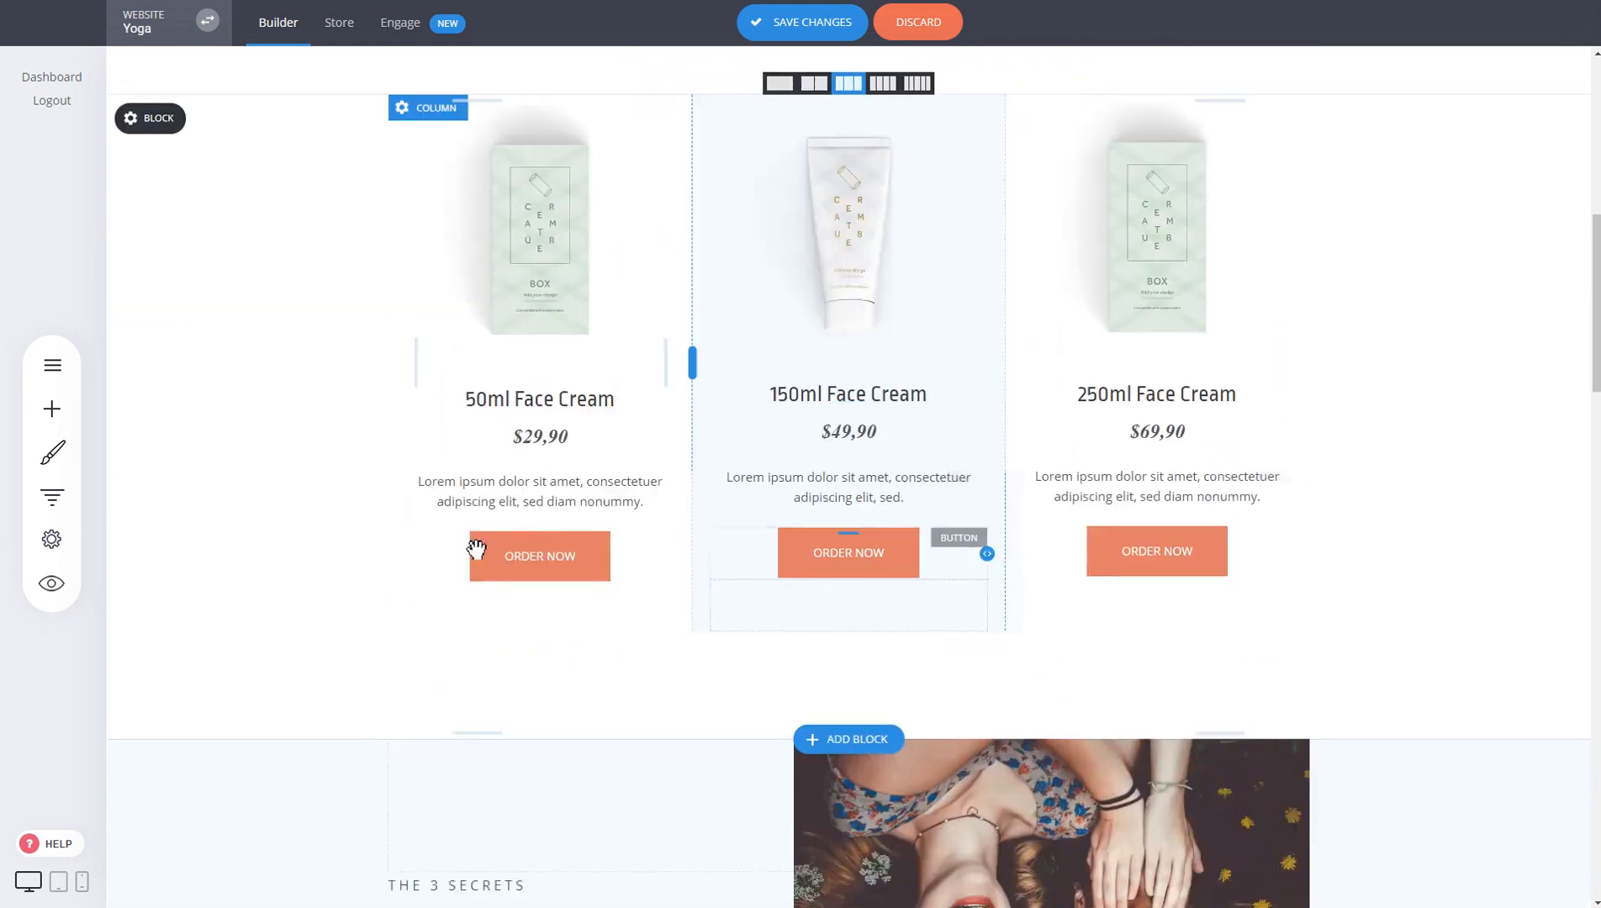
left_click(592, 563)
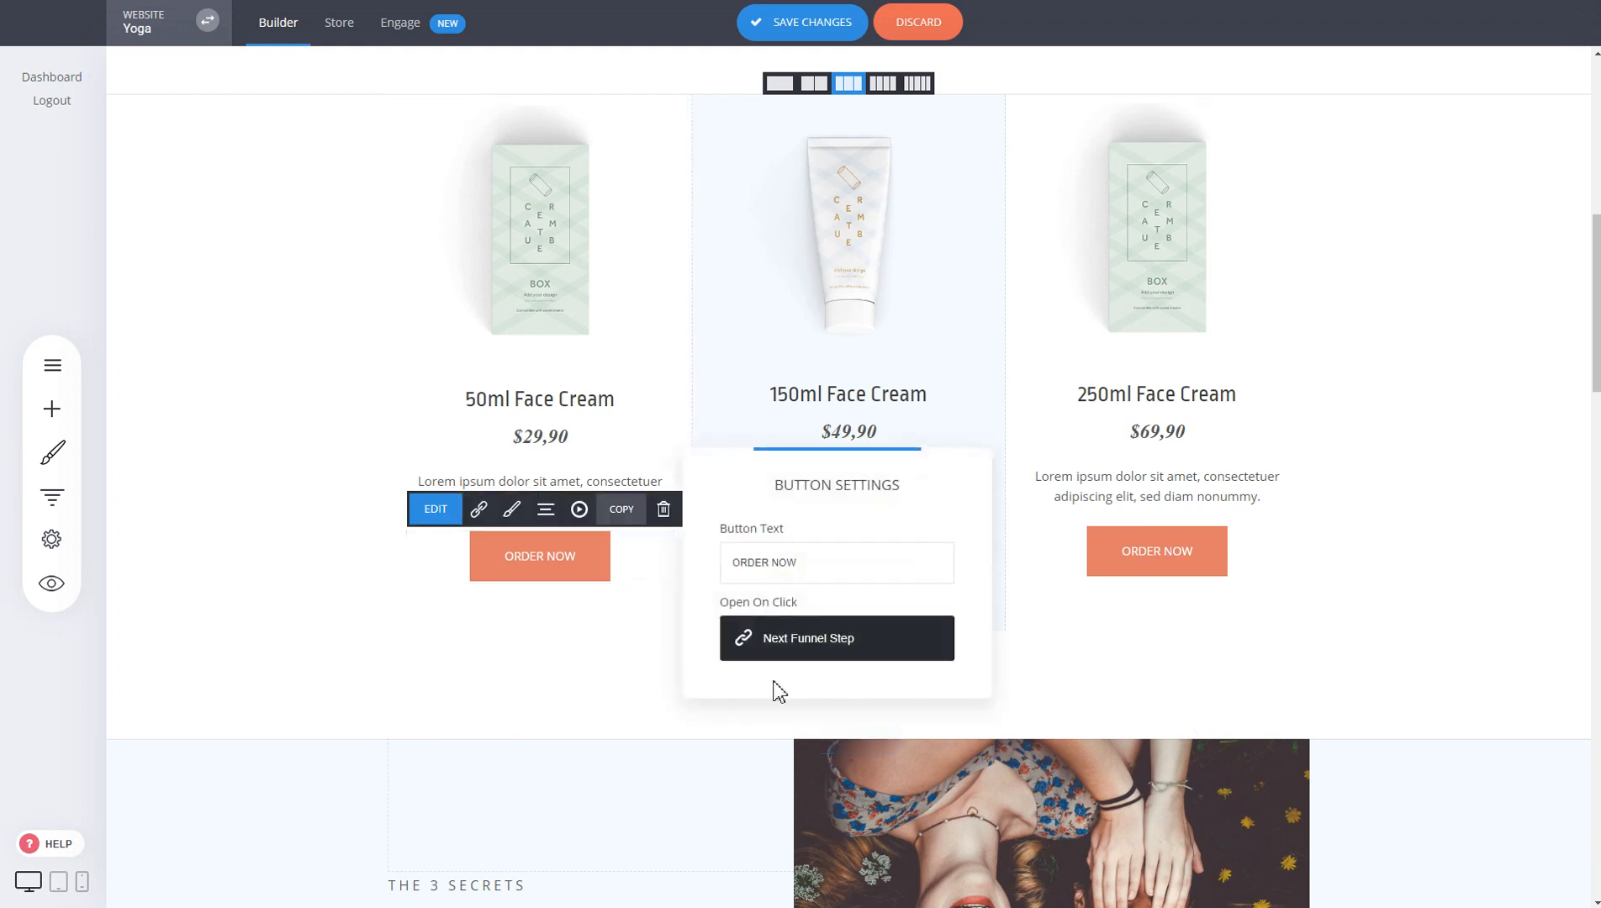
left_click(889, 664)
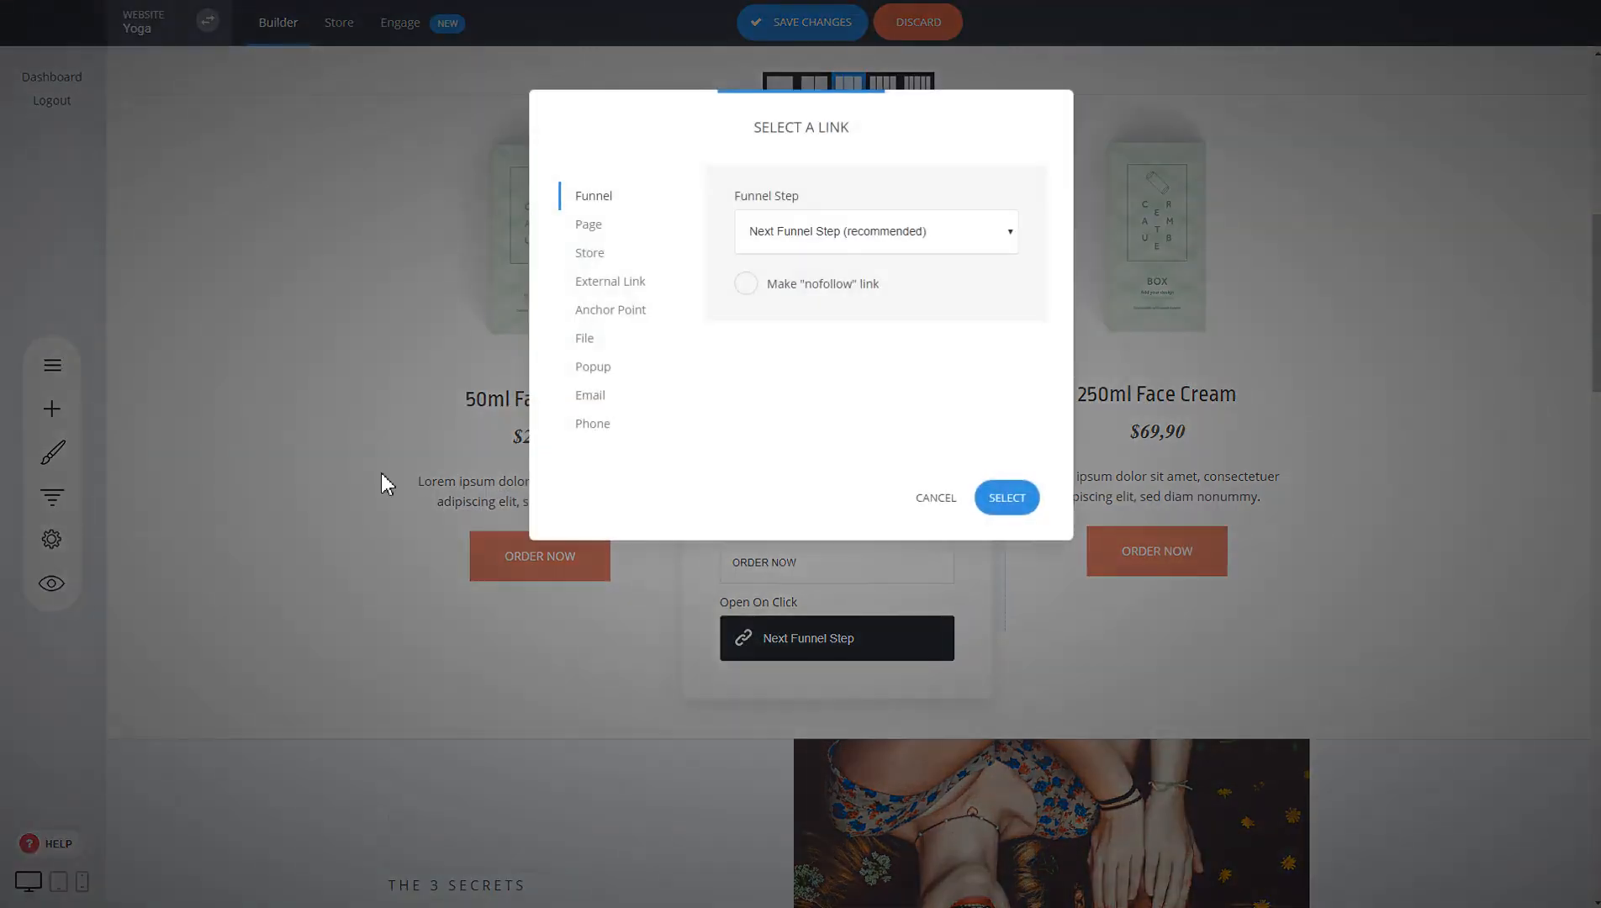
left_click(614, 263)
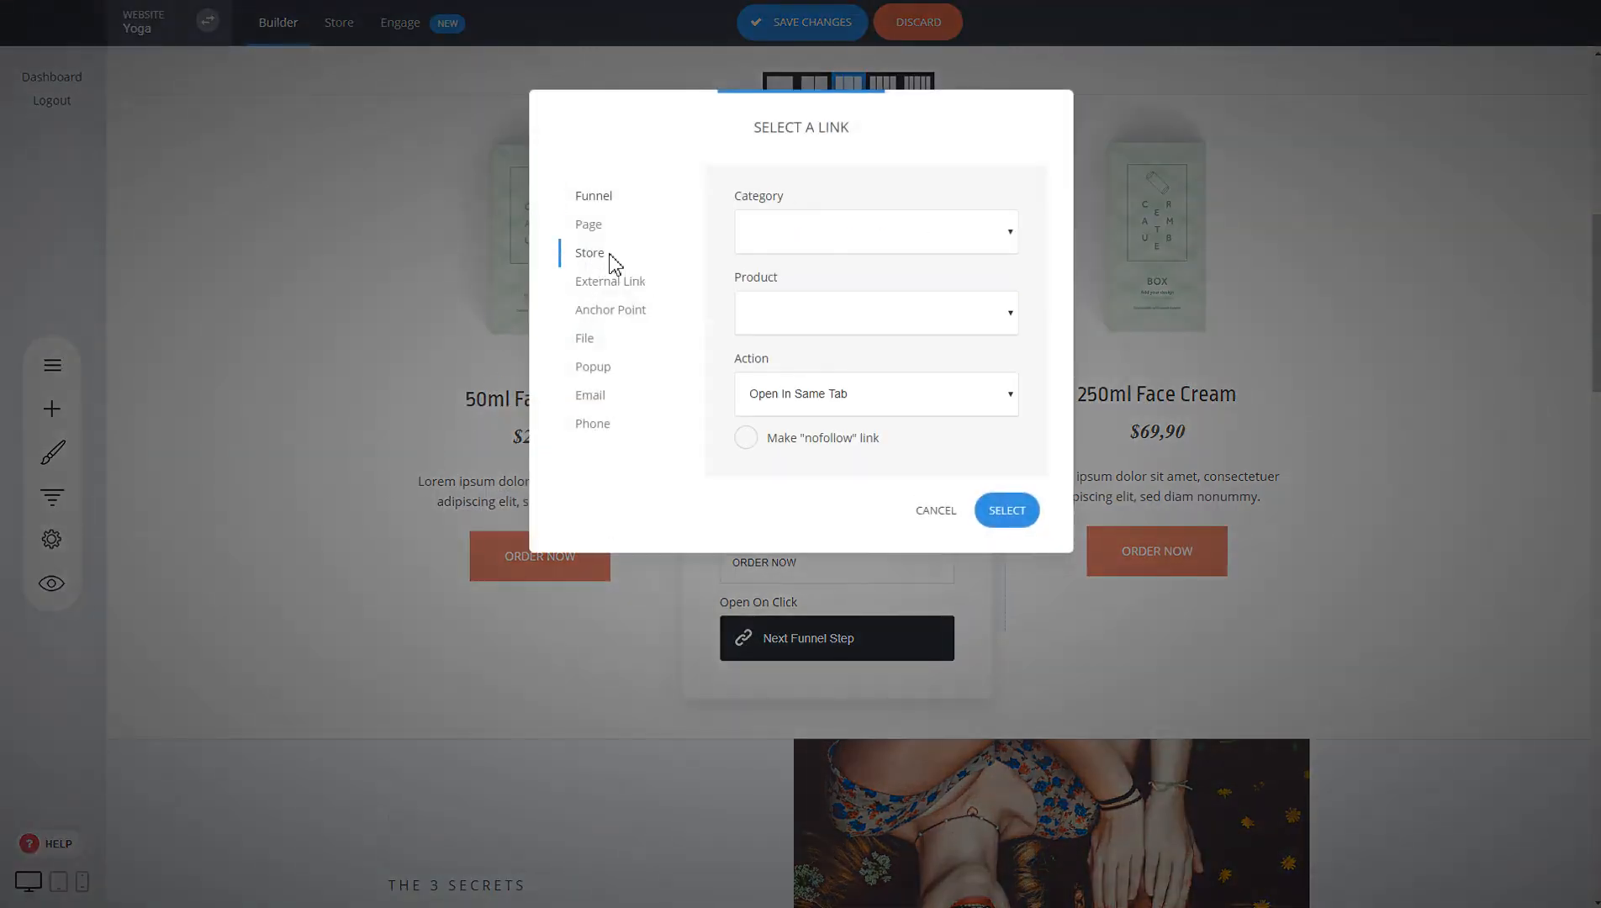
left_click(871, 328)
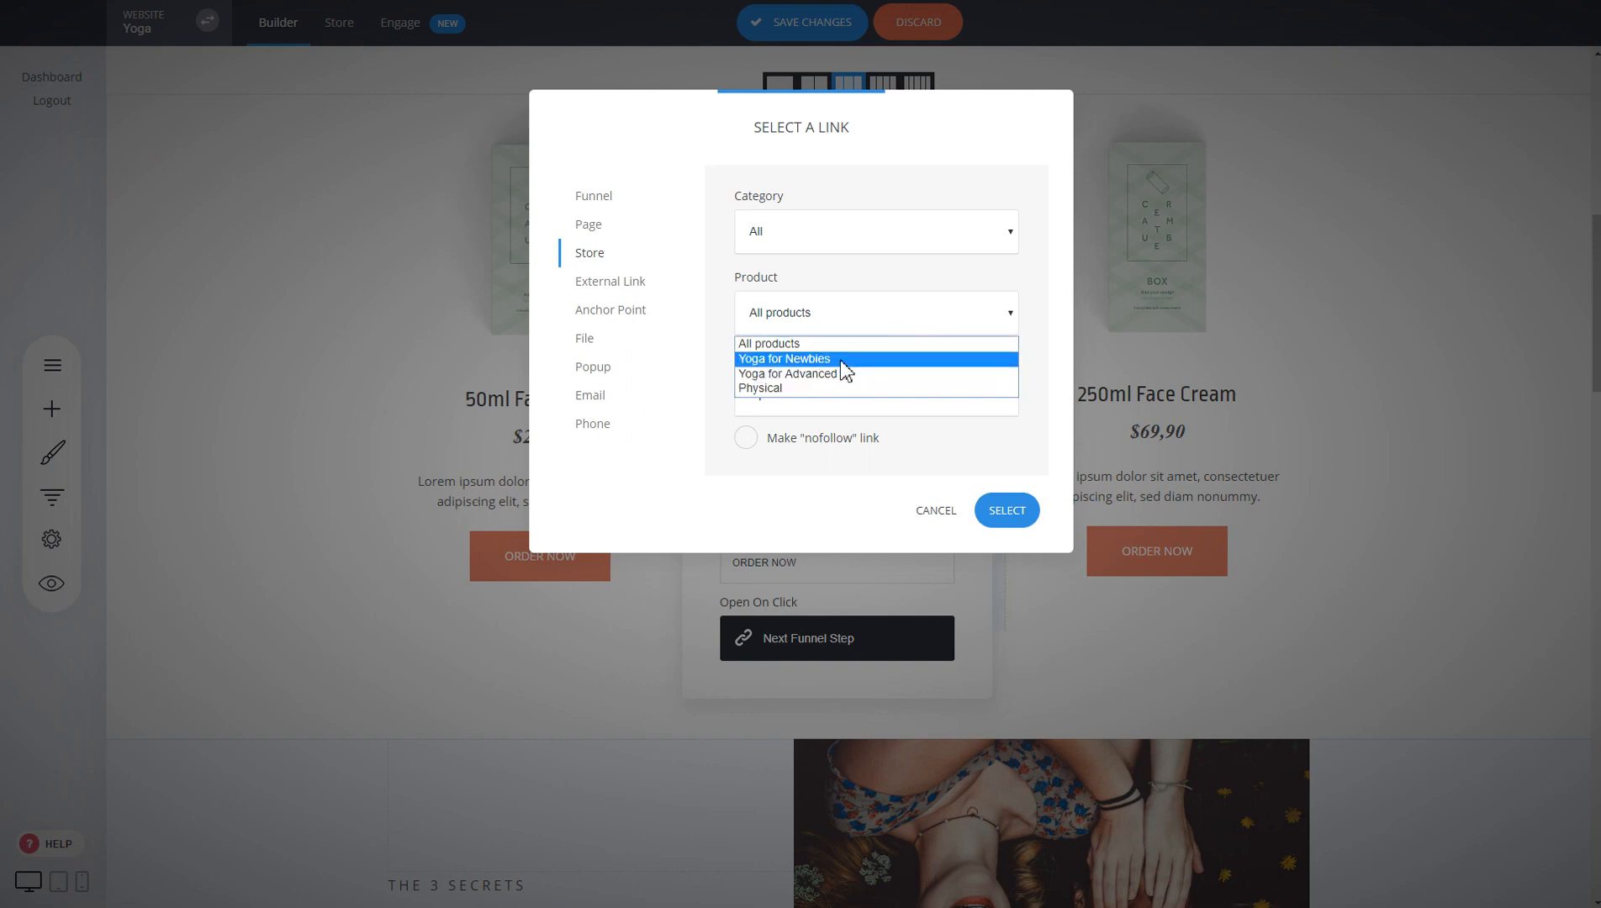
left_click(781, 360)
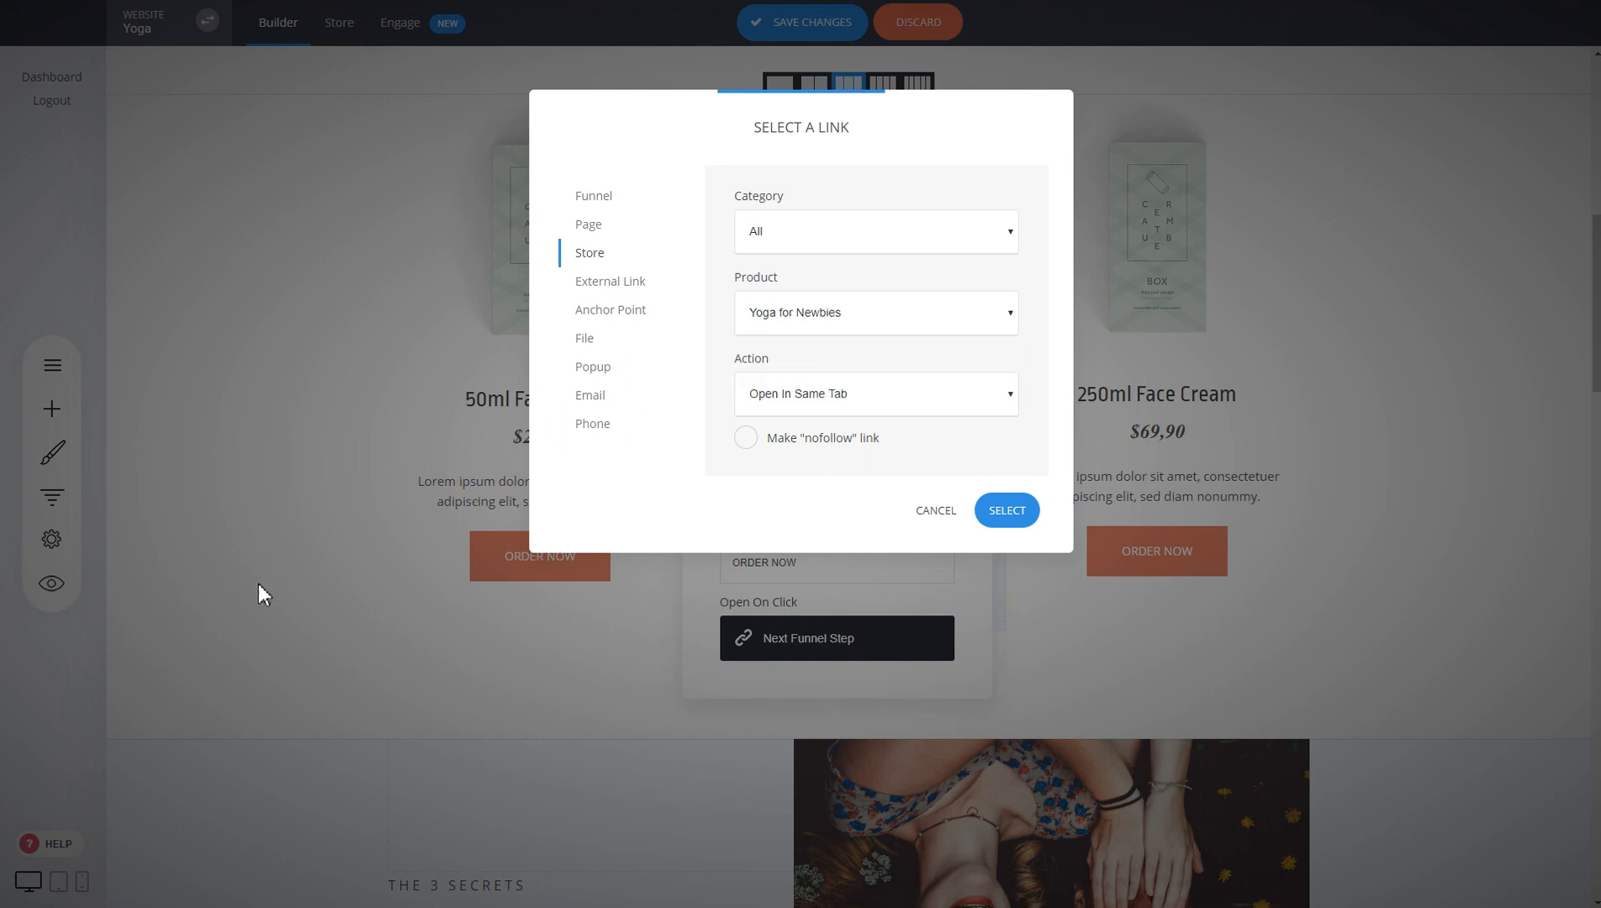
left_click(809, 403)
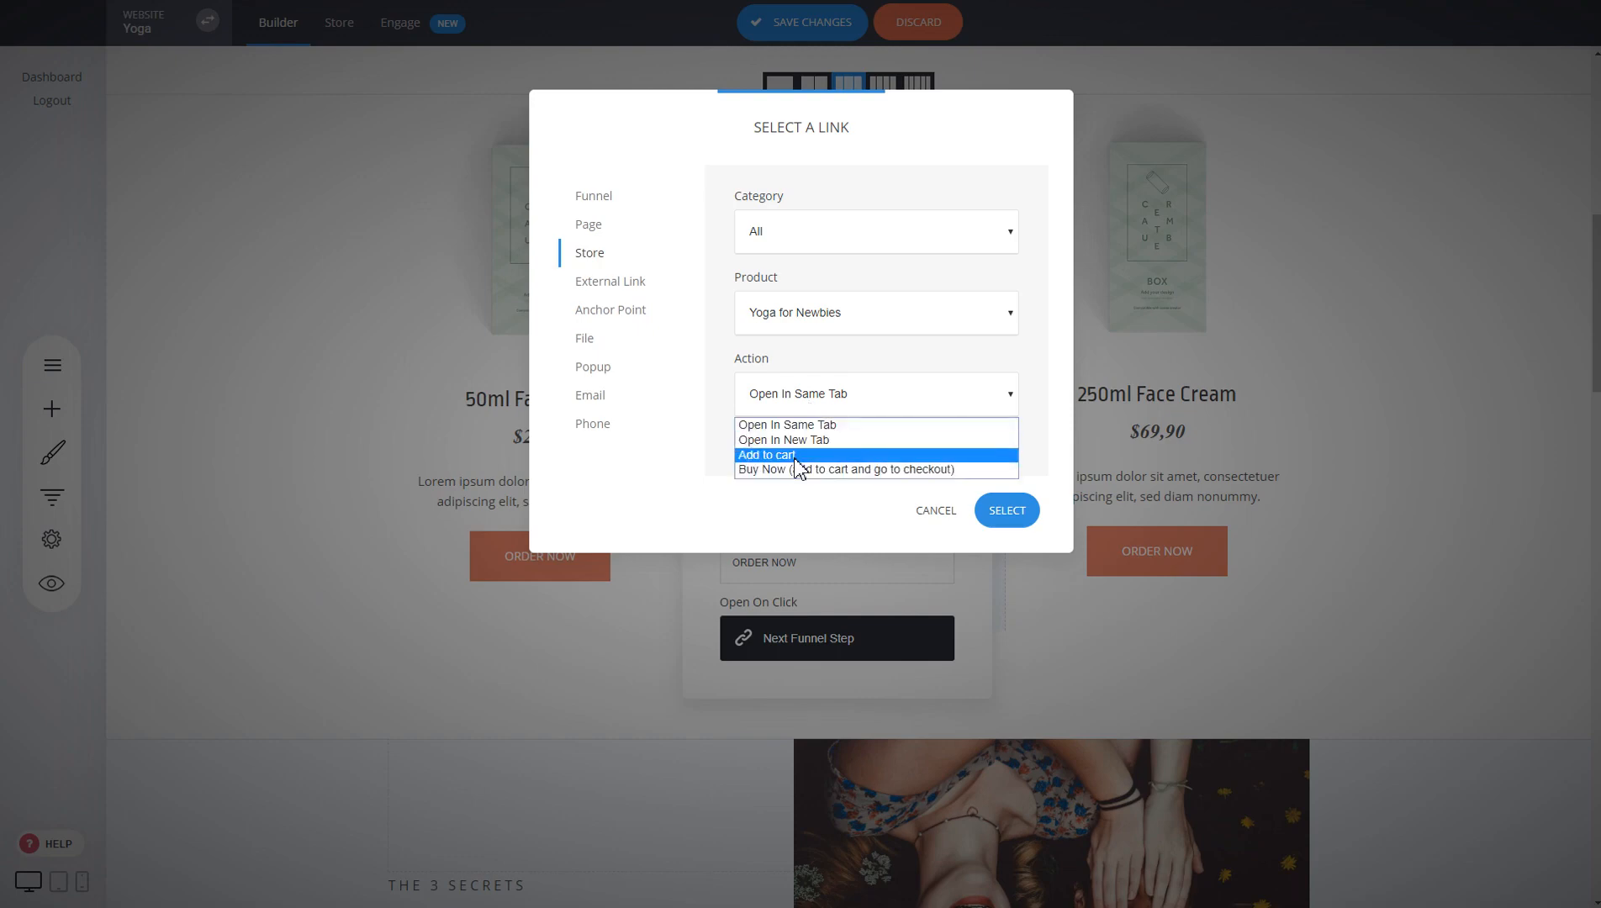
left_click(795, 458)
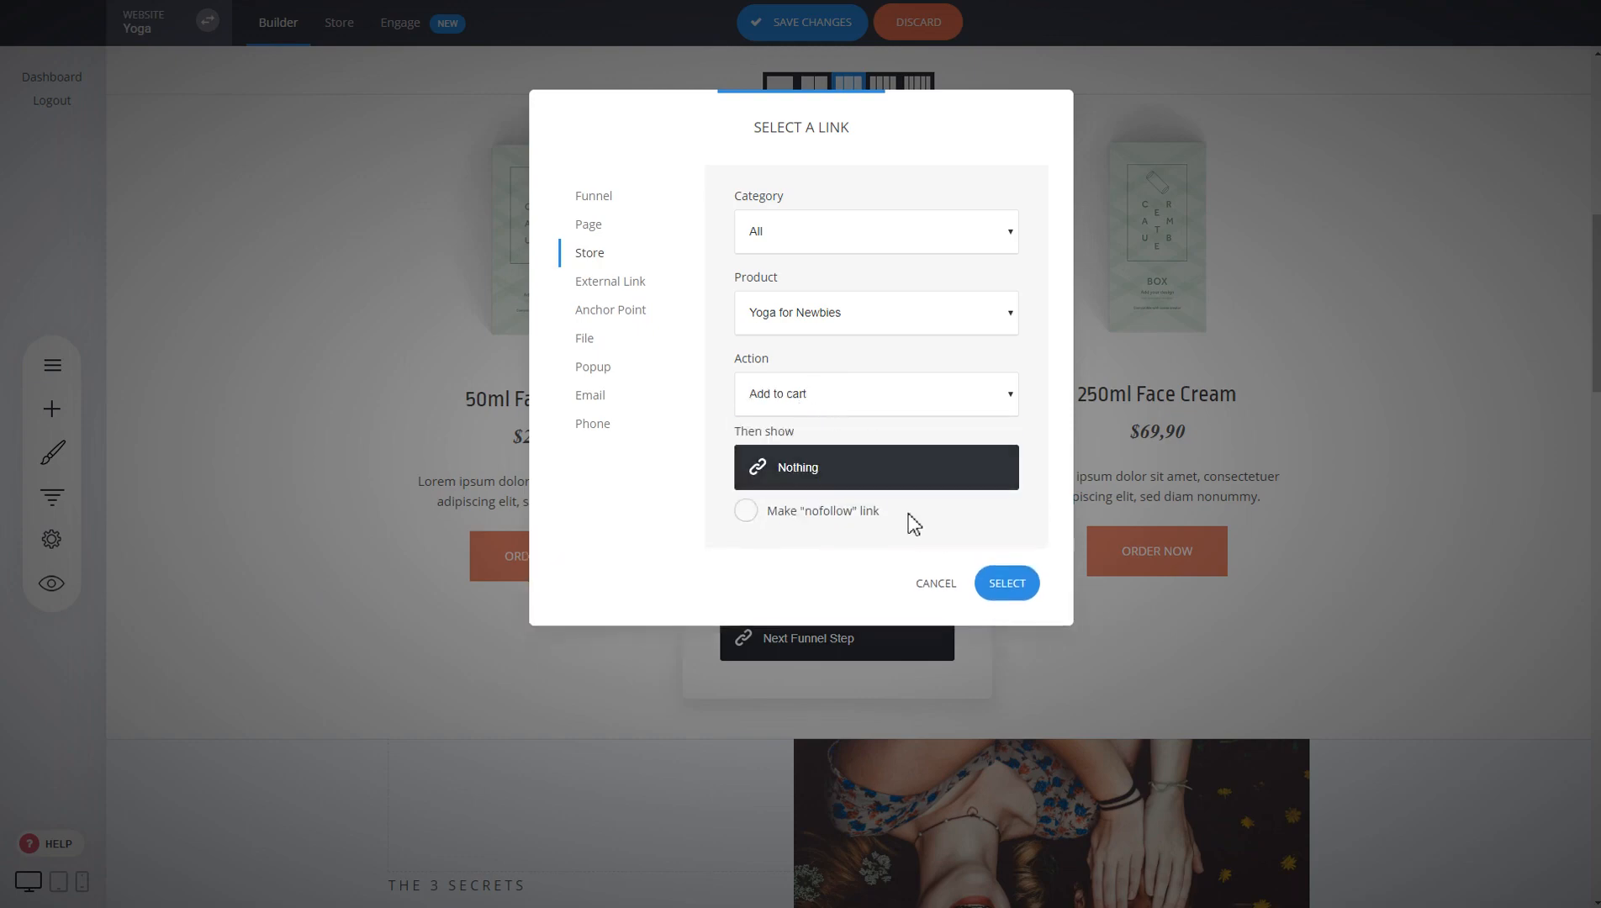
left_click(1004, 586)
left_click(619, 573)
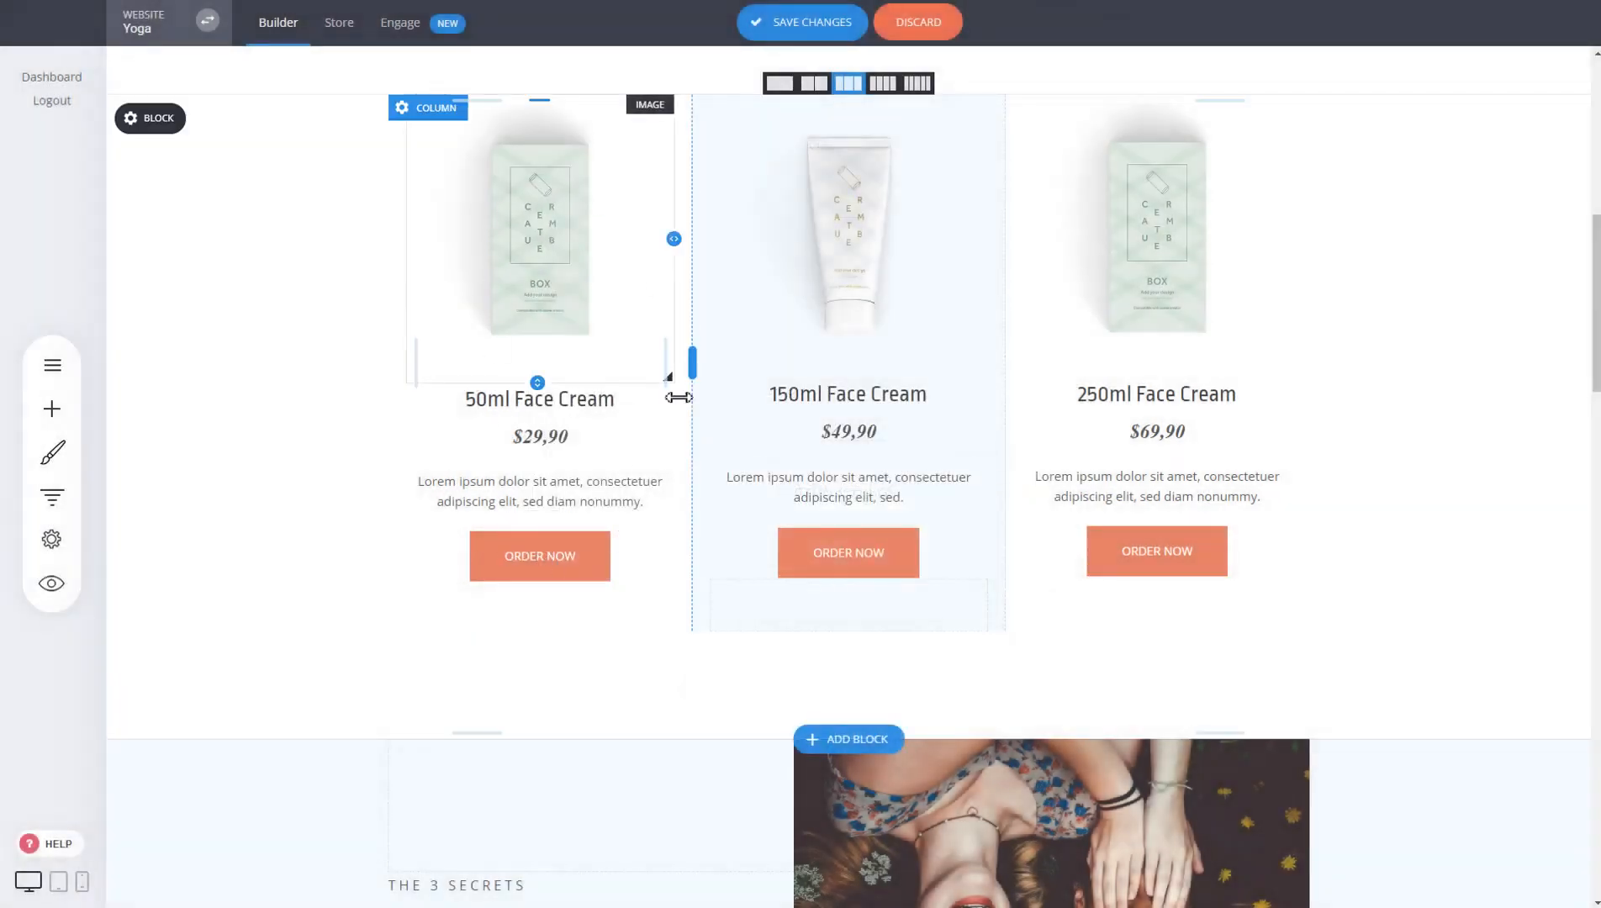
Step: Link the 150ml Face Cream's ORDER NOW button to the store product Yoga for Advanced with the Buy Now (add to cart and go to checkout) action
left_click(838, 555)
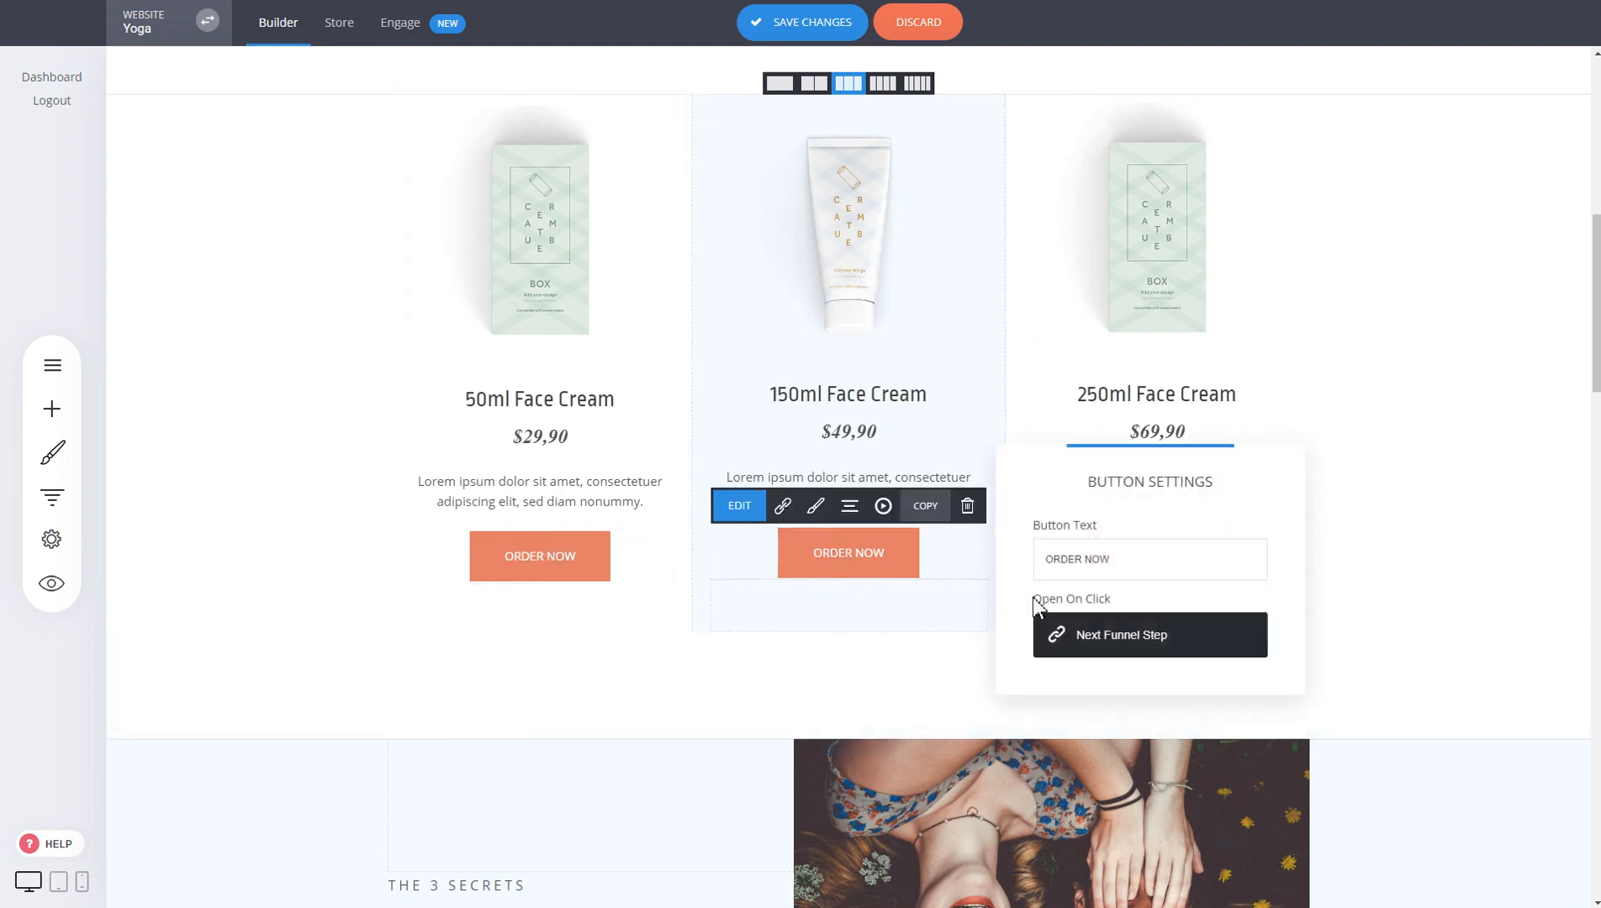
left_click(1143, 645)
left_click(594, 253)
left_click(880, 321)
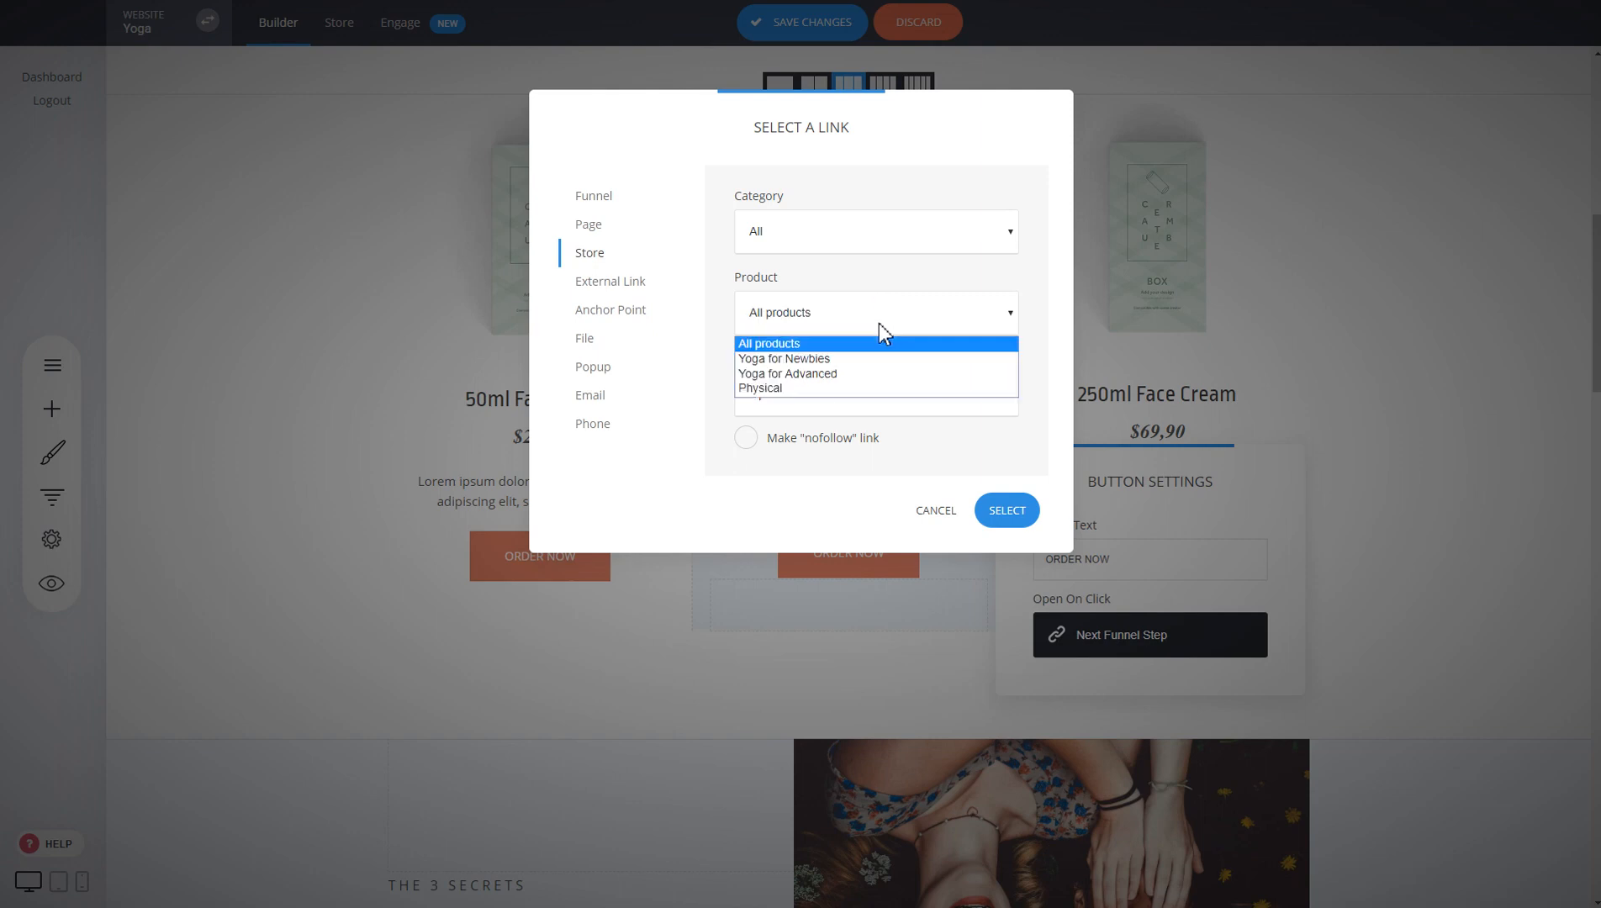
left_click(843, 373)
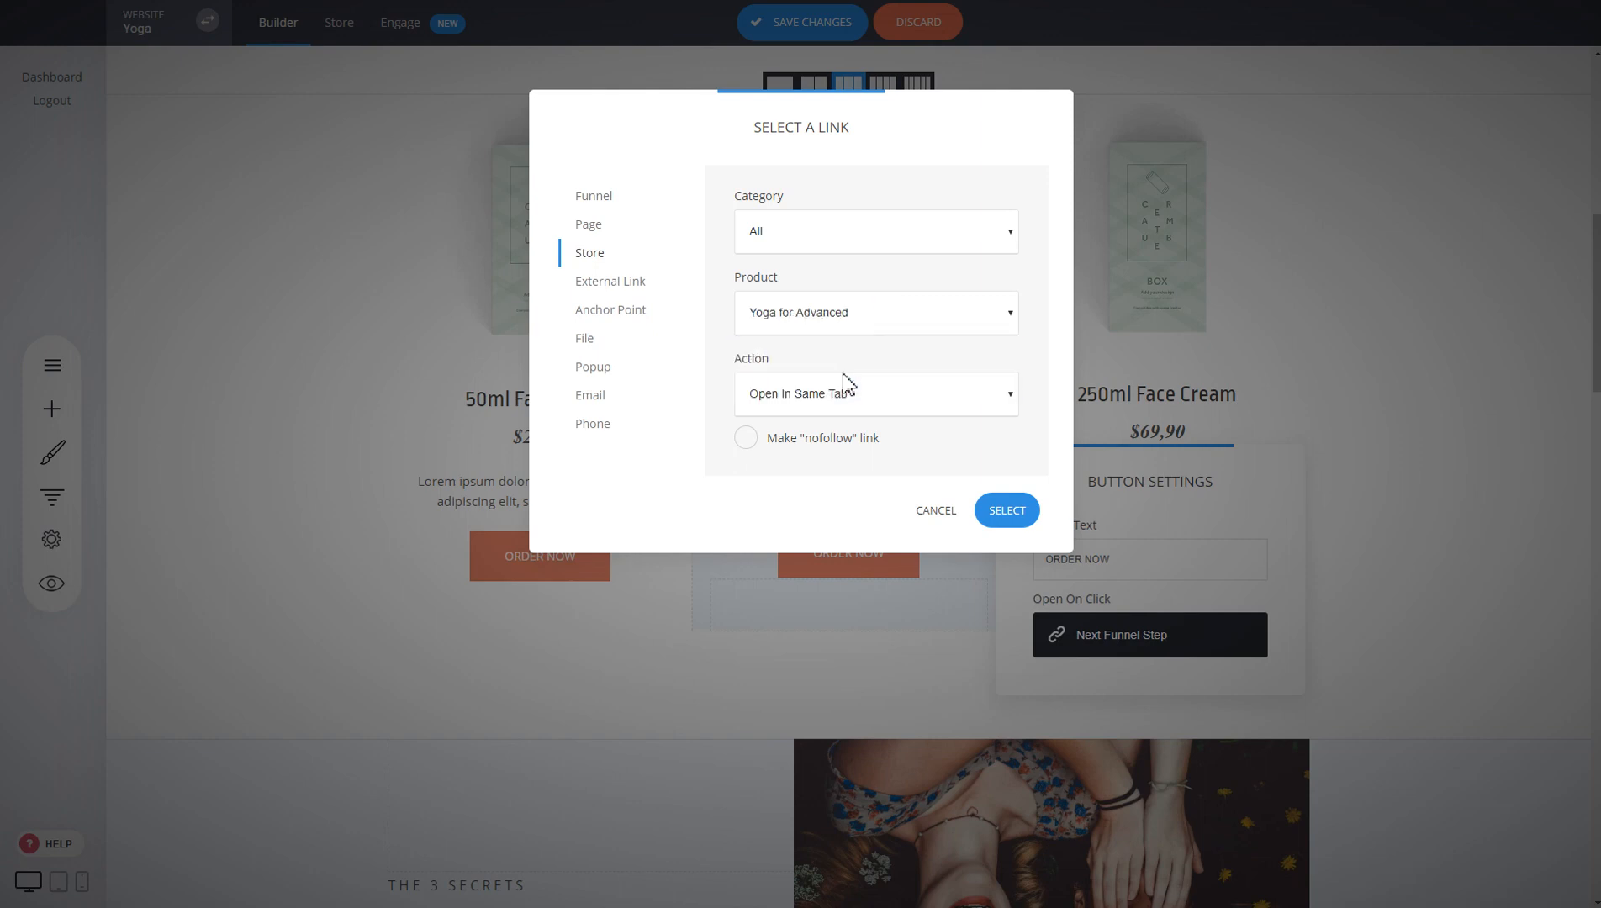
left_click(843, 395)
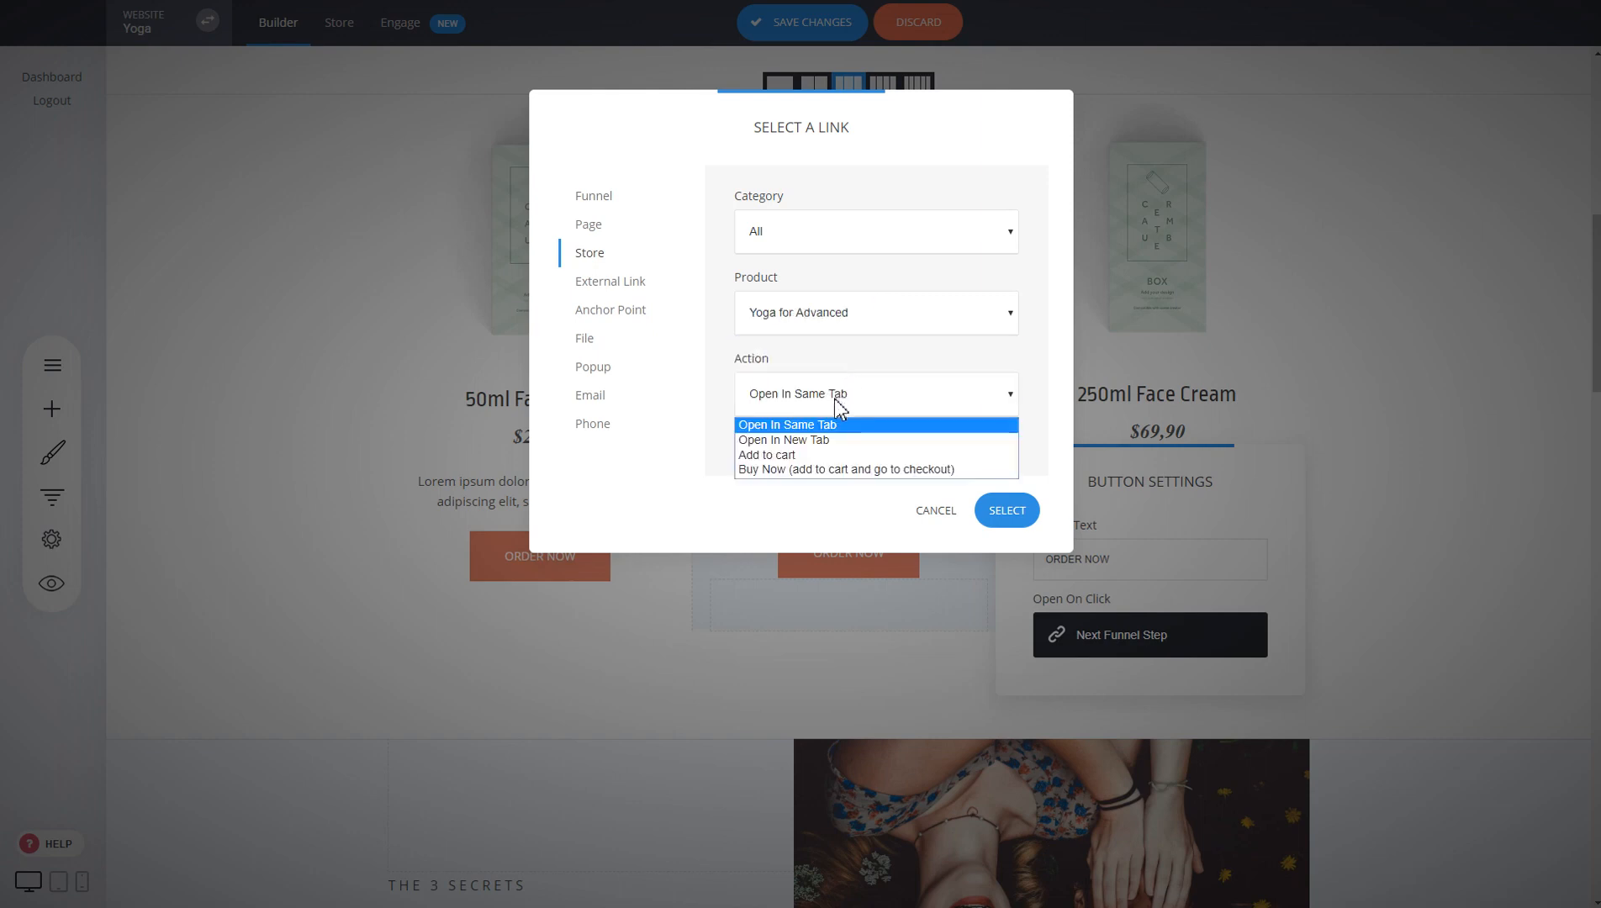
left_click(820, 471)
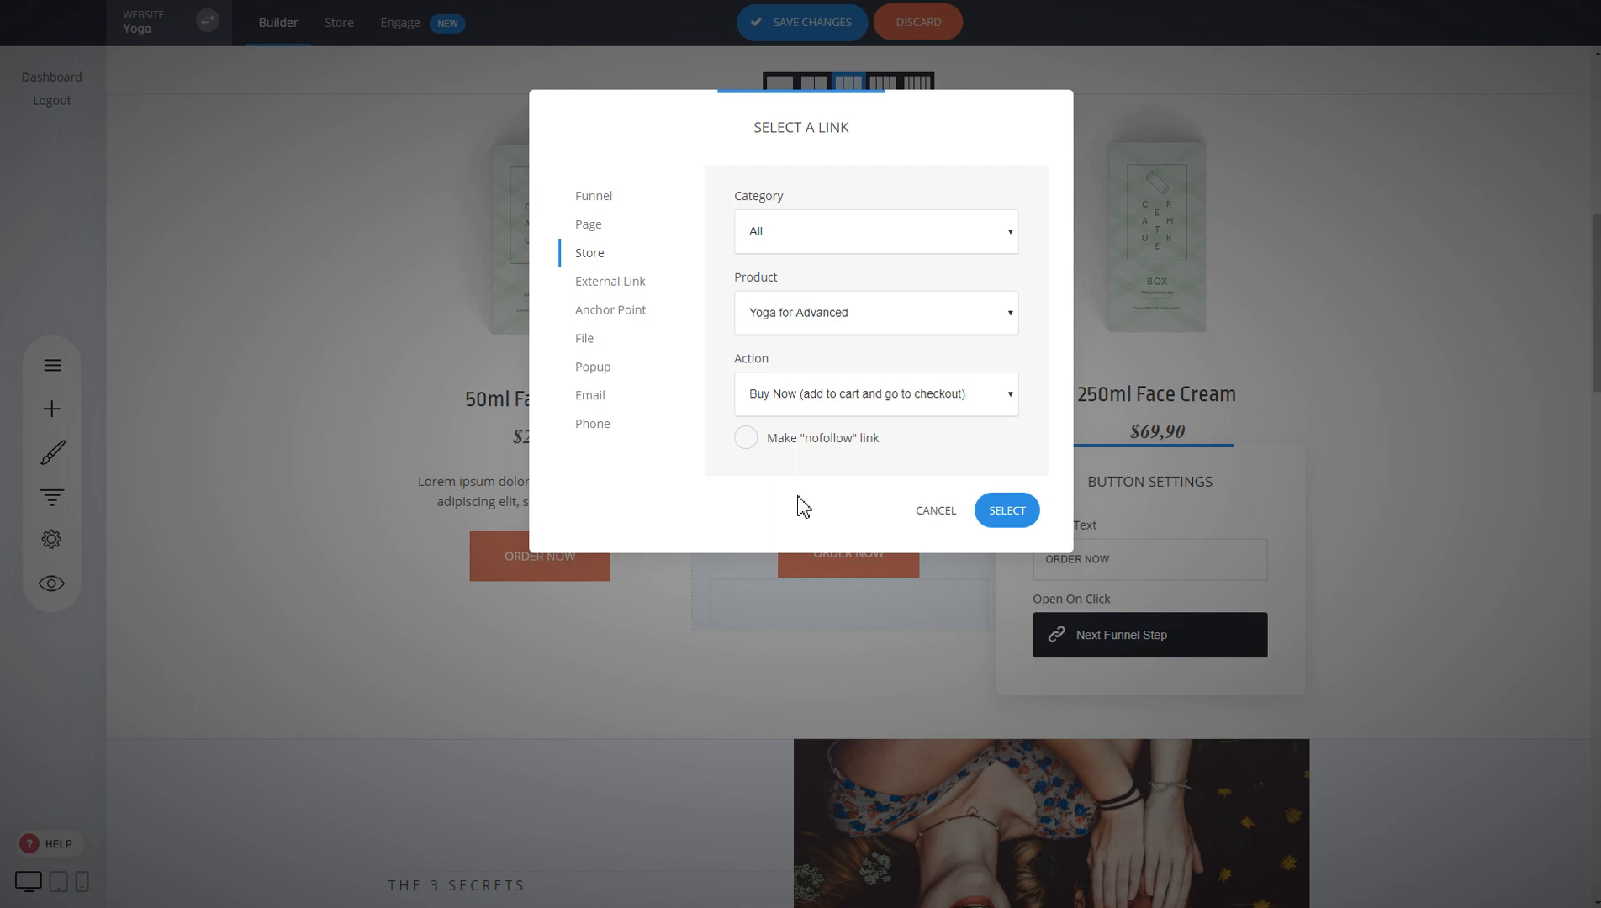
left_click(1008, 510)
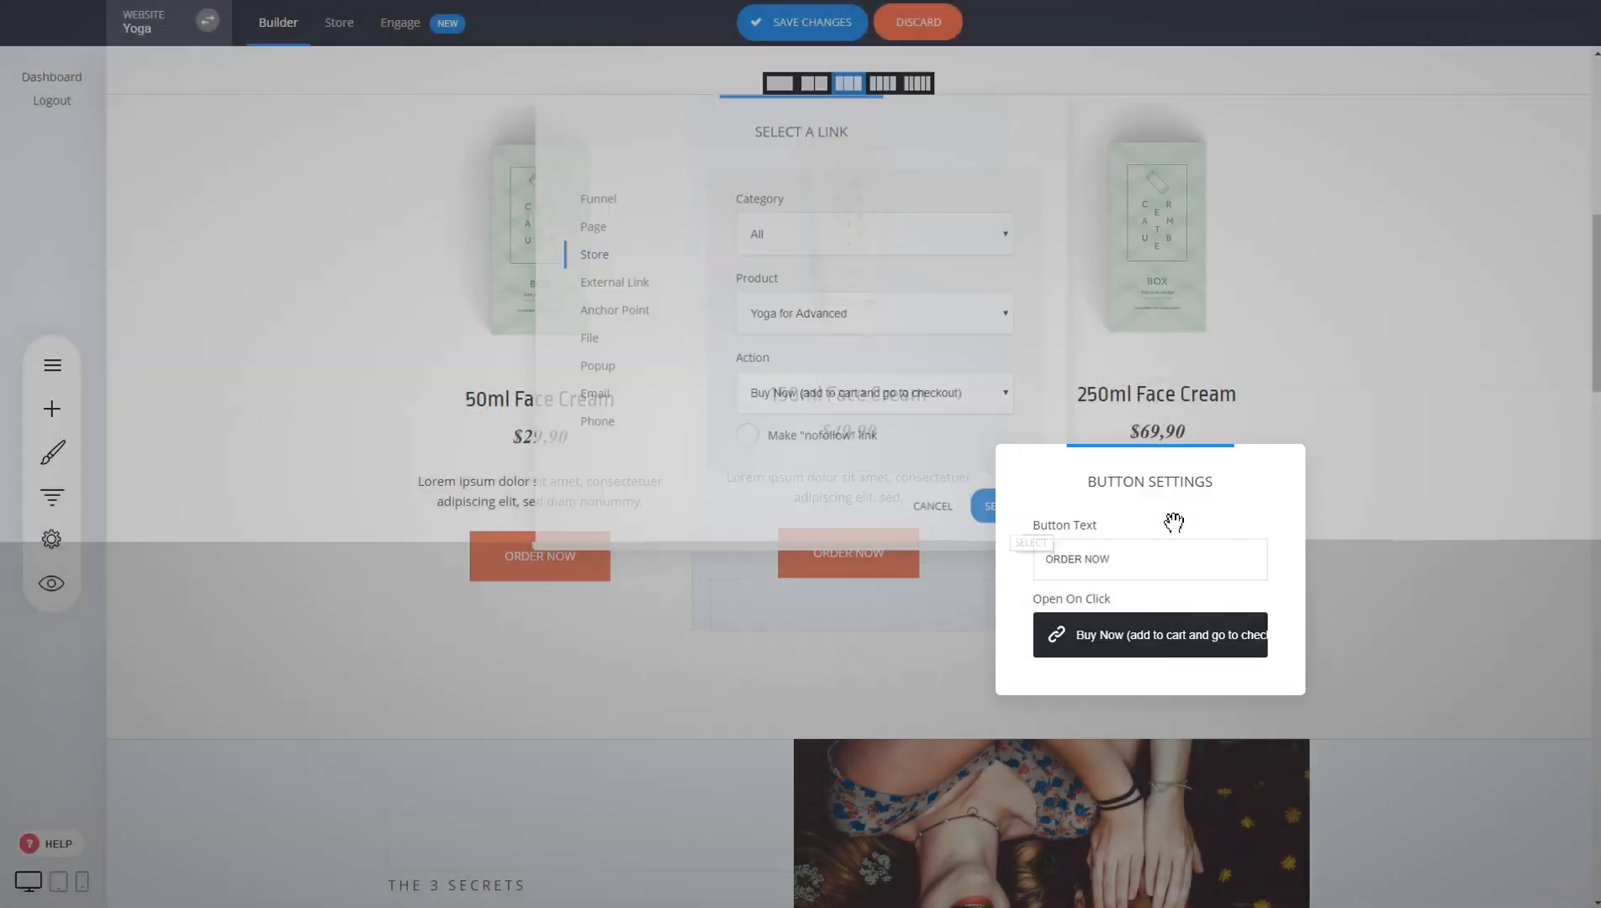
Step: Link the 250ml Face Cream's ORDER NOW button to the store product Physical with the Add to cart action, and save the page changes
left_click(1148, 547)
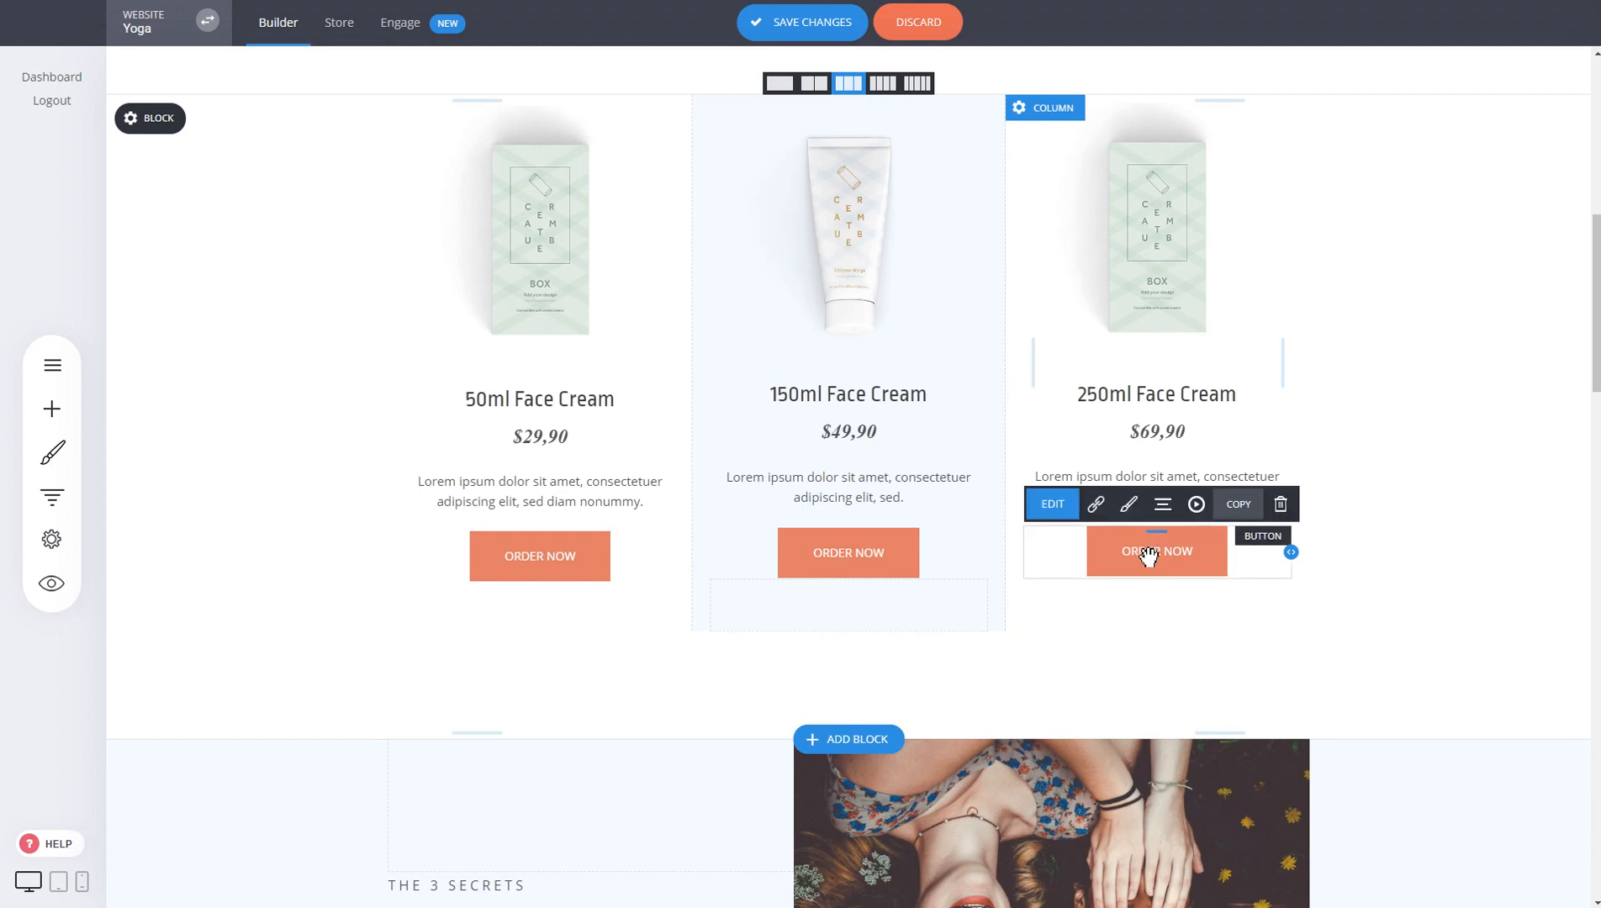
left_click(835, 635)
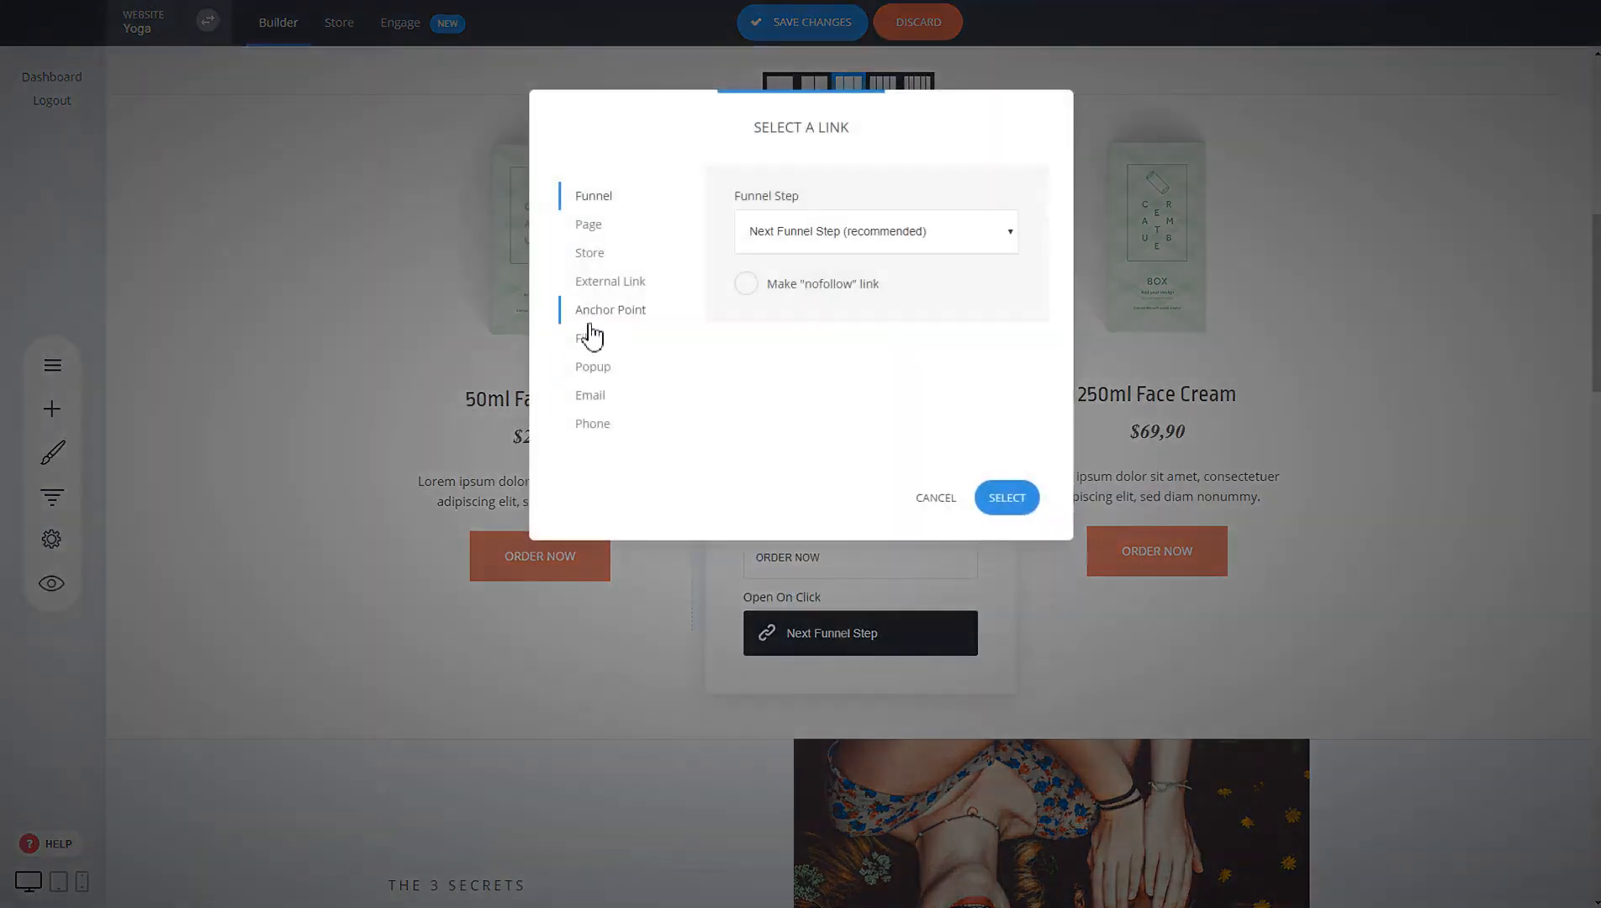
left_click(591, 254)
left_click(824, 315)
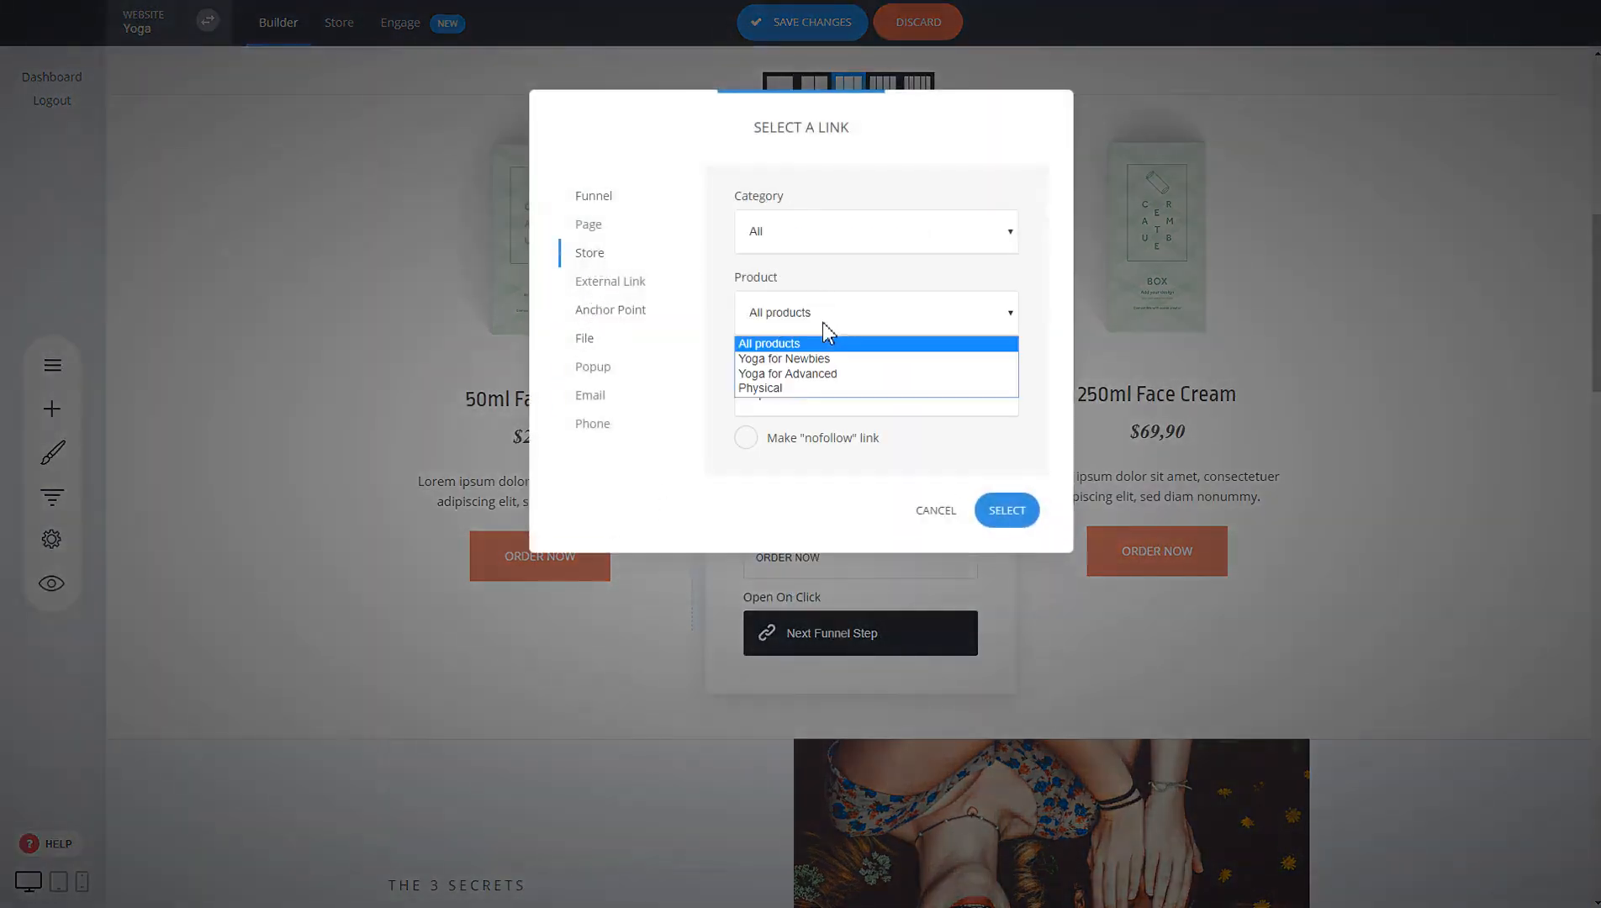
left_click(784, 389)
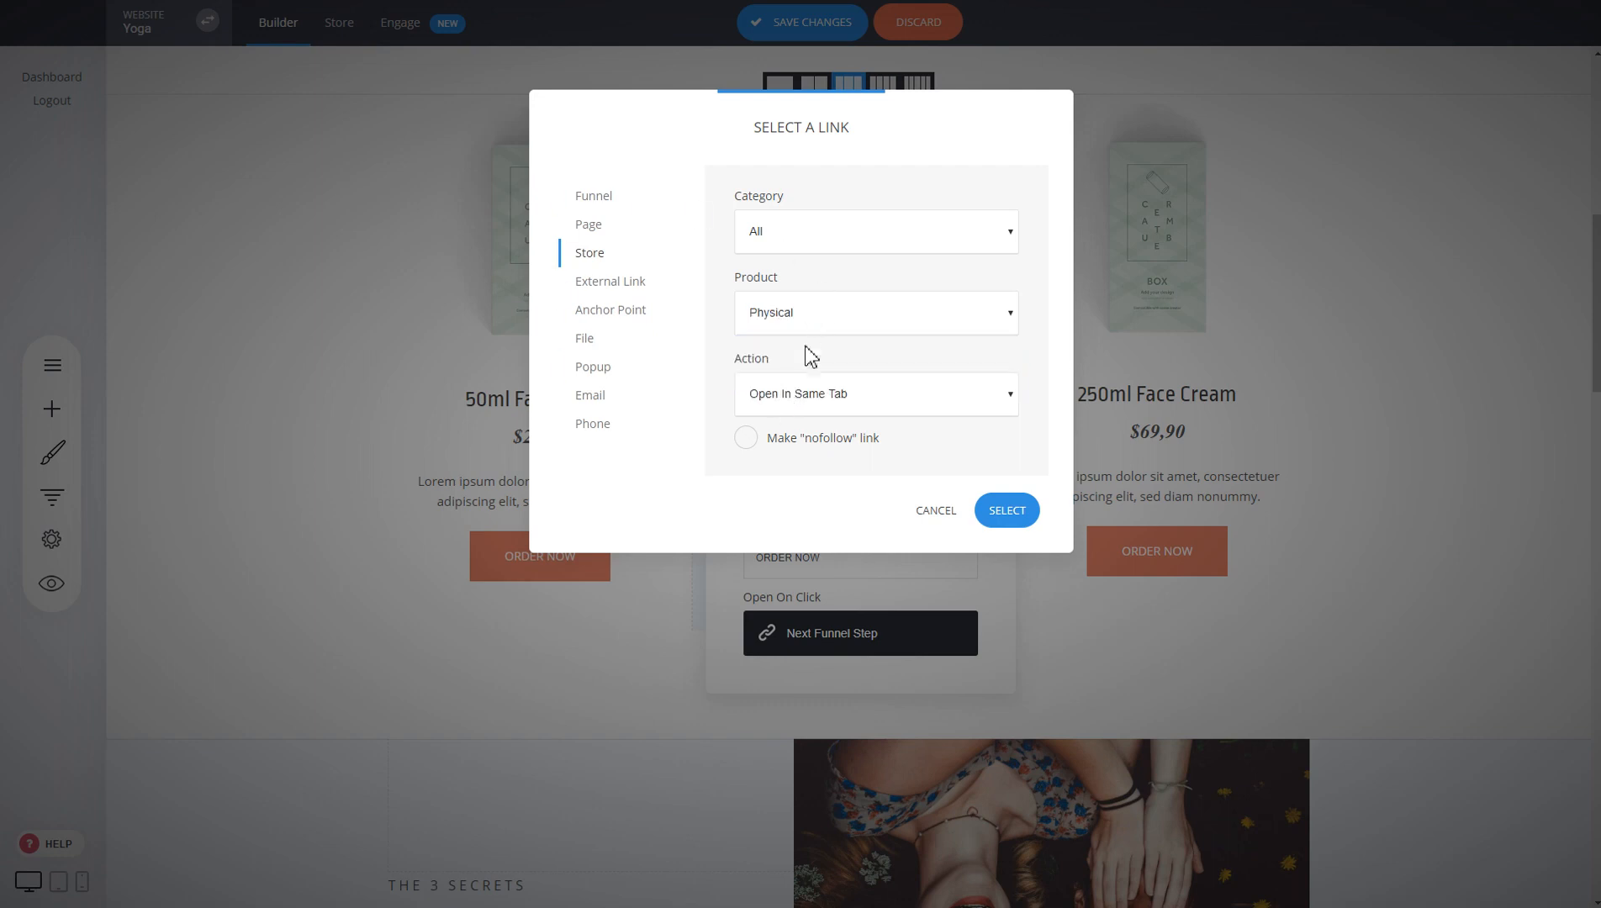
left_click(821, 397)
left_click(819, 454)
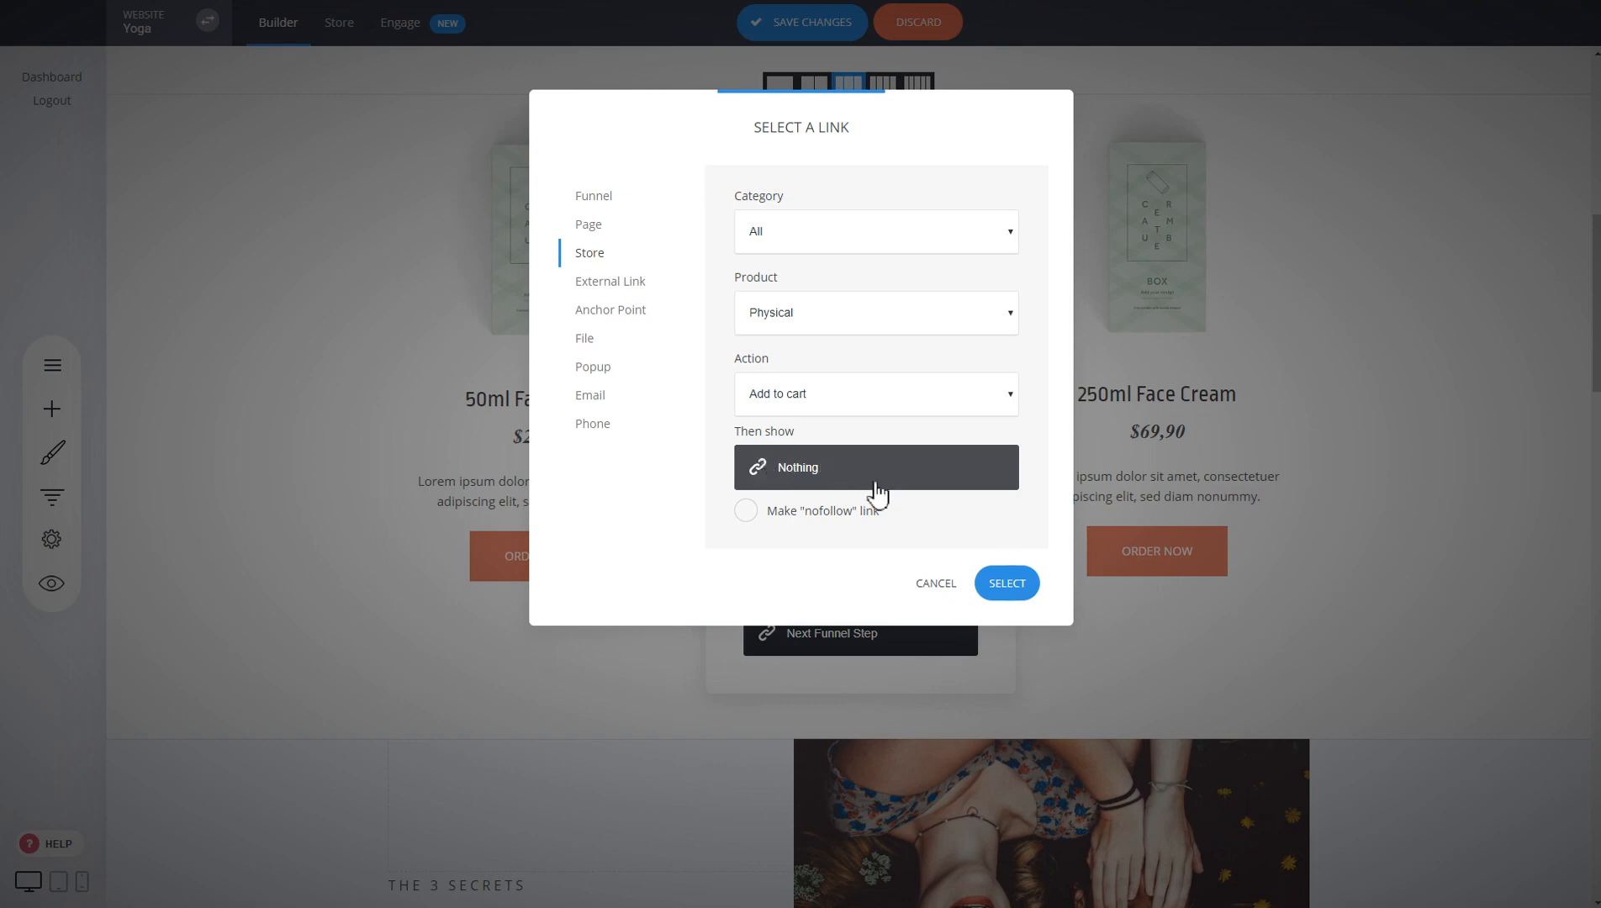
left_click(1009, 588)
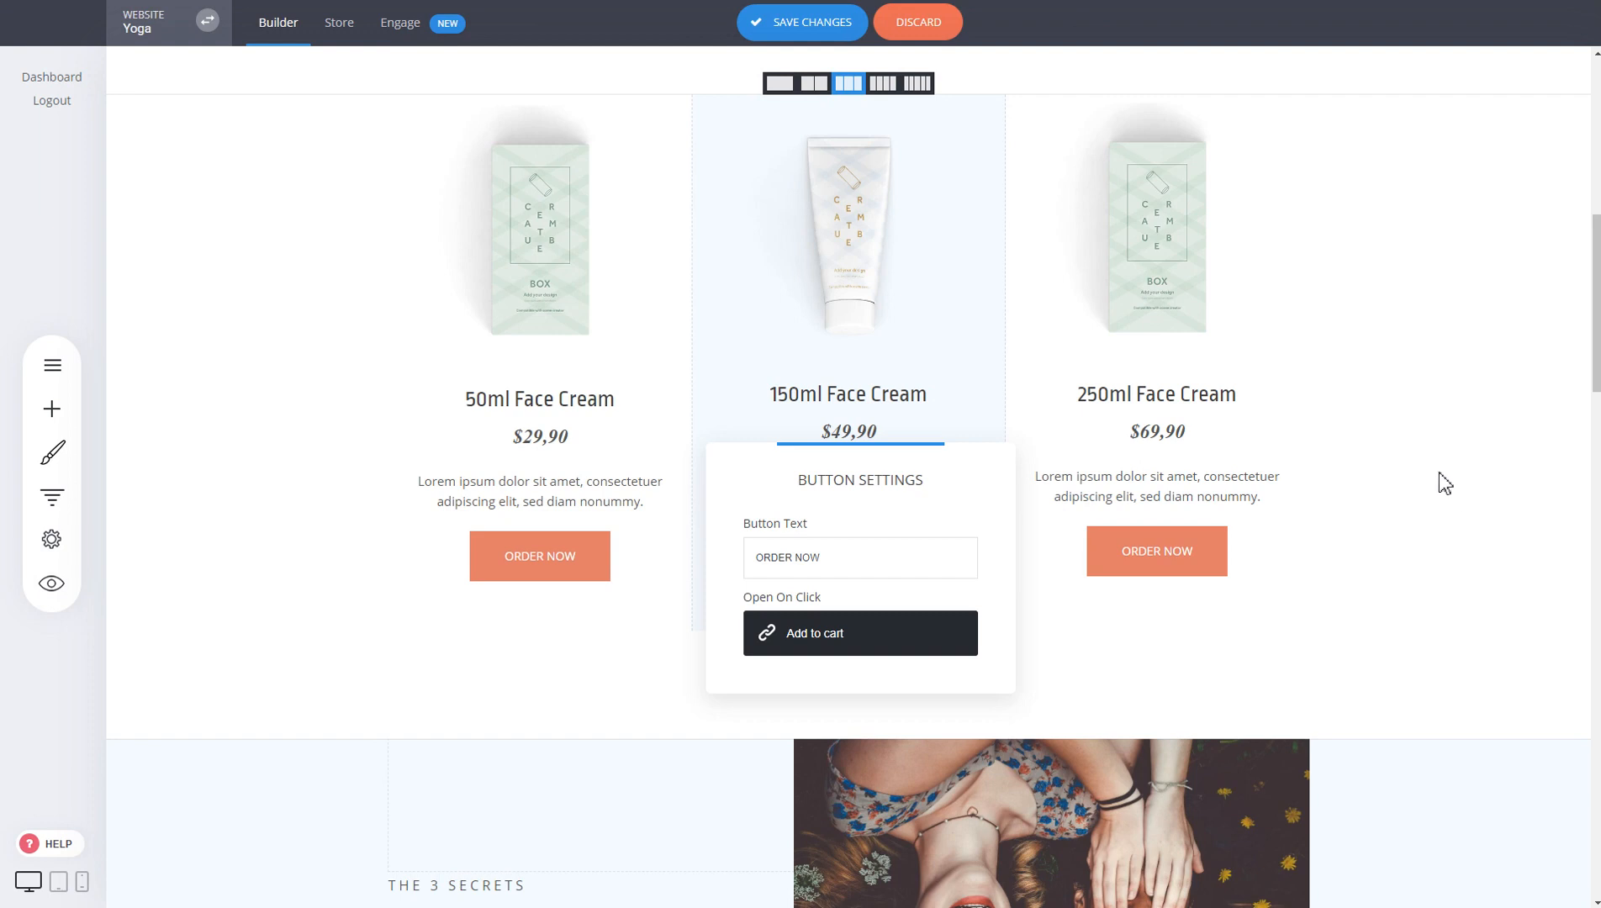
left_click(1440, 474)
key("ctrl+s")
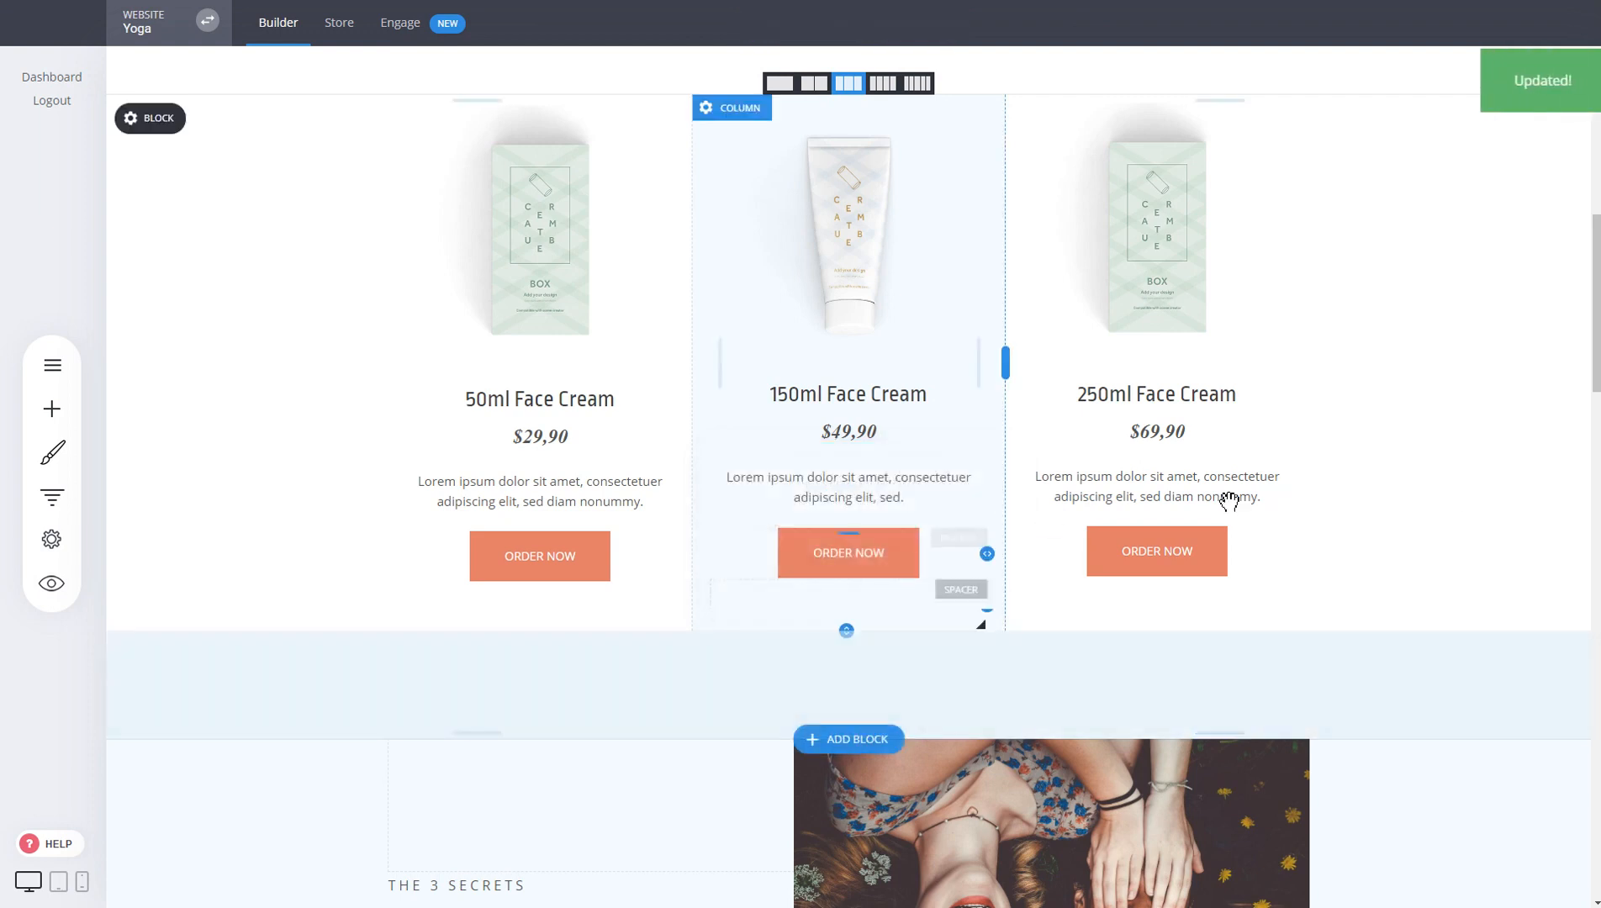
Step: Switch the order form on the funnel's Checkout step to the Cart Checkout product option and save the changes
scroll(1051, 437, "up", 3)
scroll(740, 428, "down", 2)
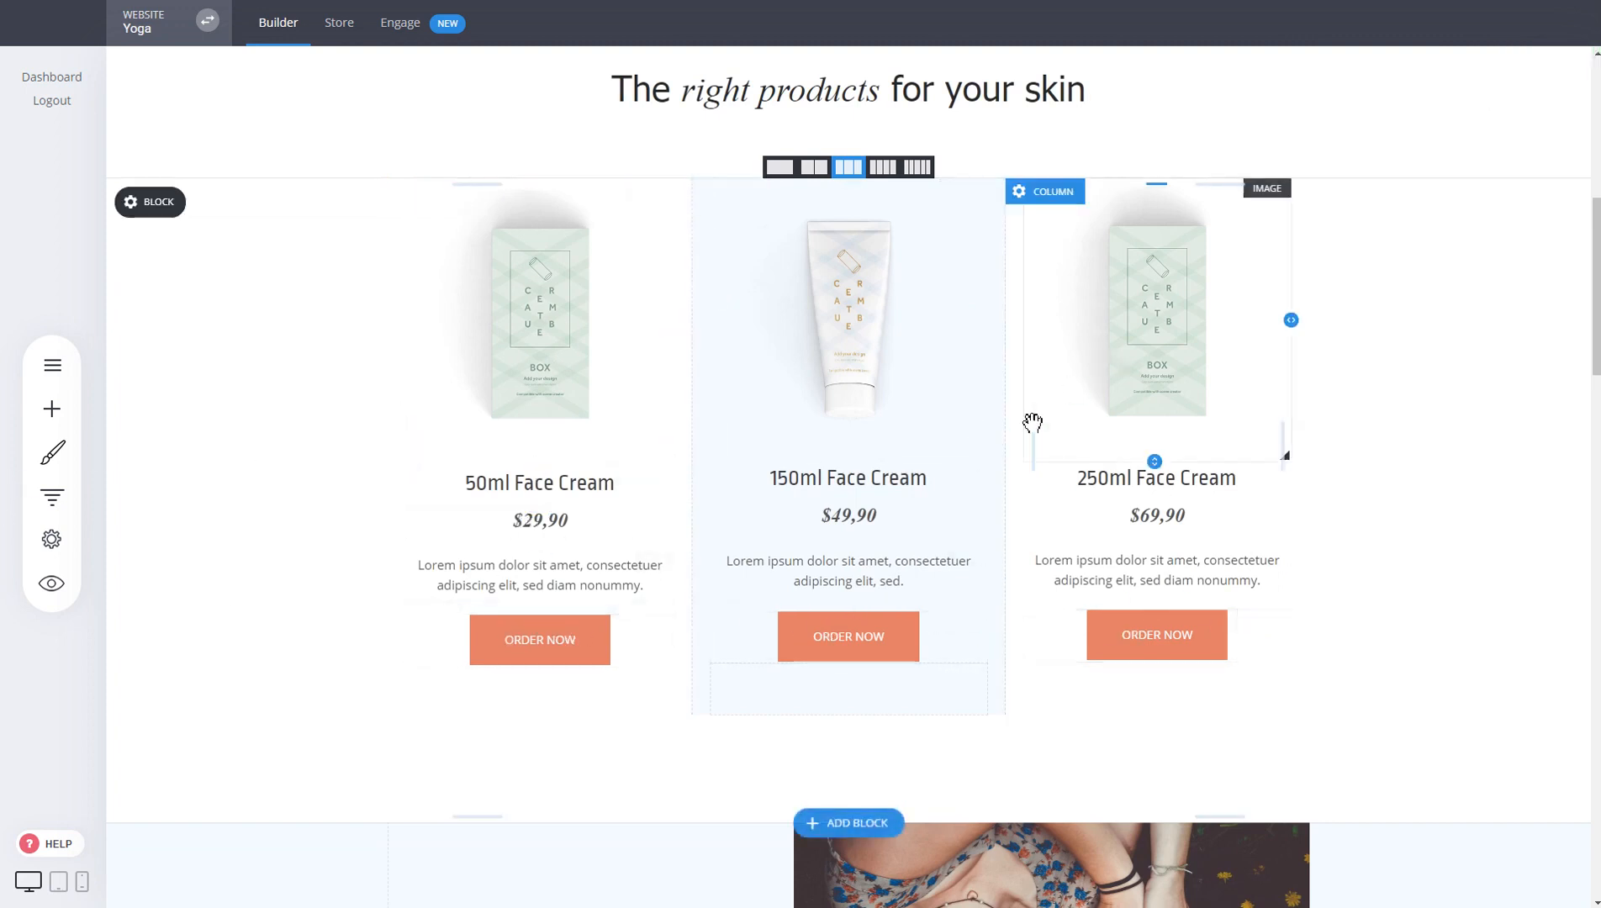
left_click(53, 501)
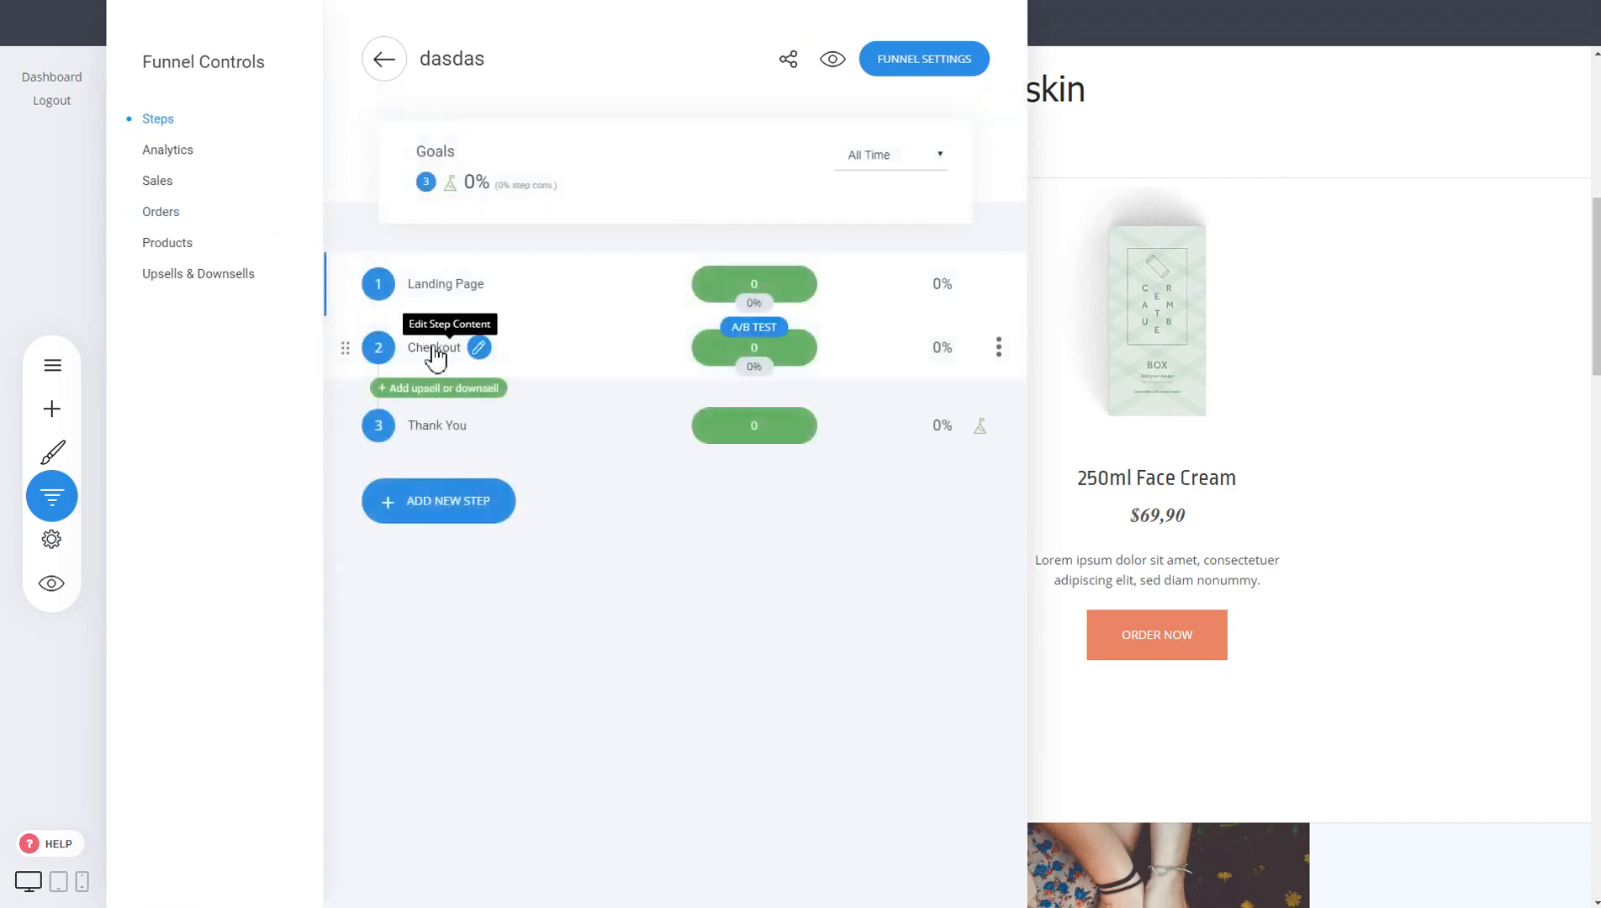
left_click(434, 351)
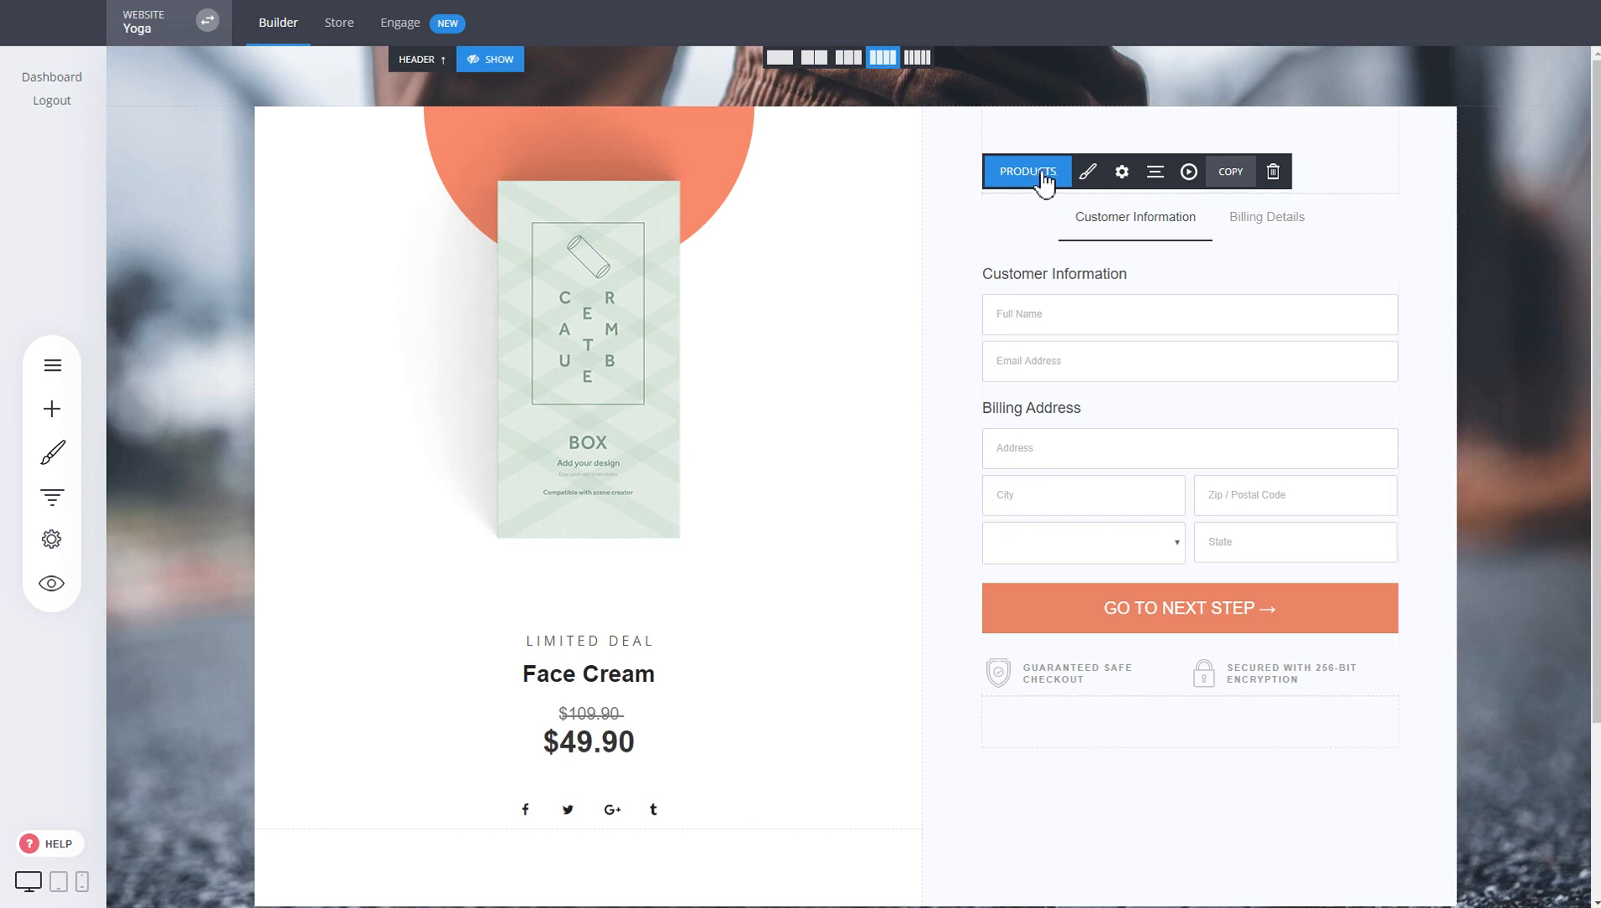
left_click(1028, 171)
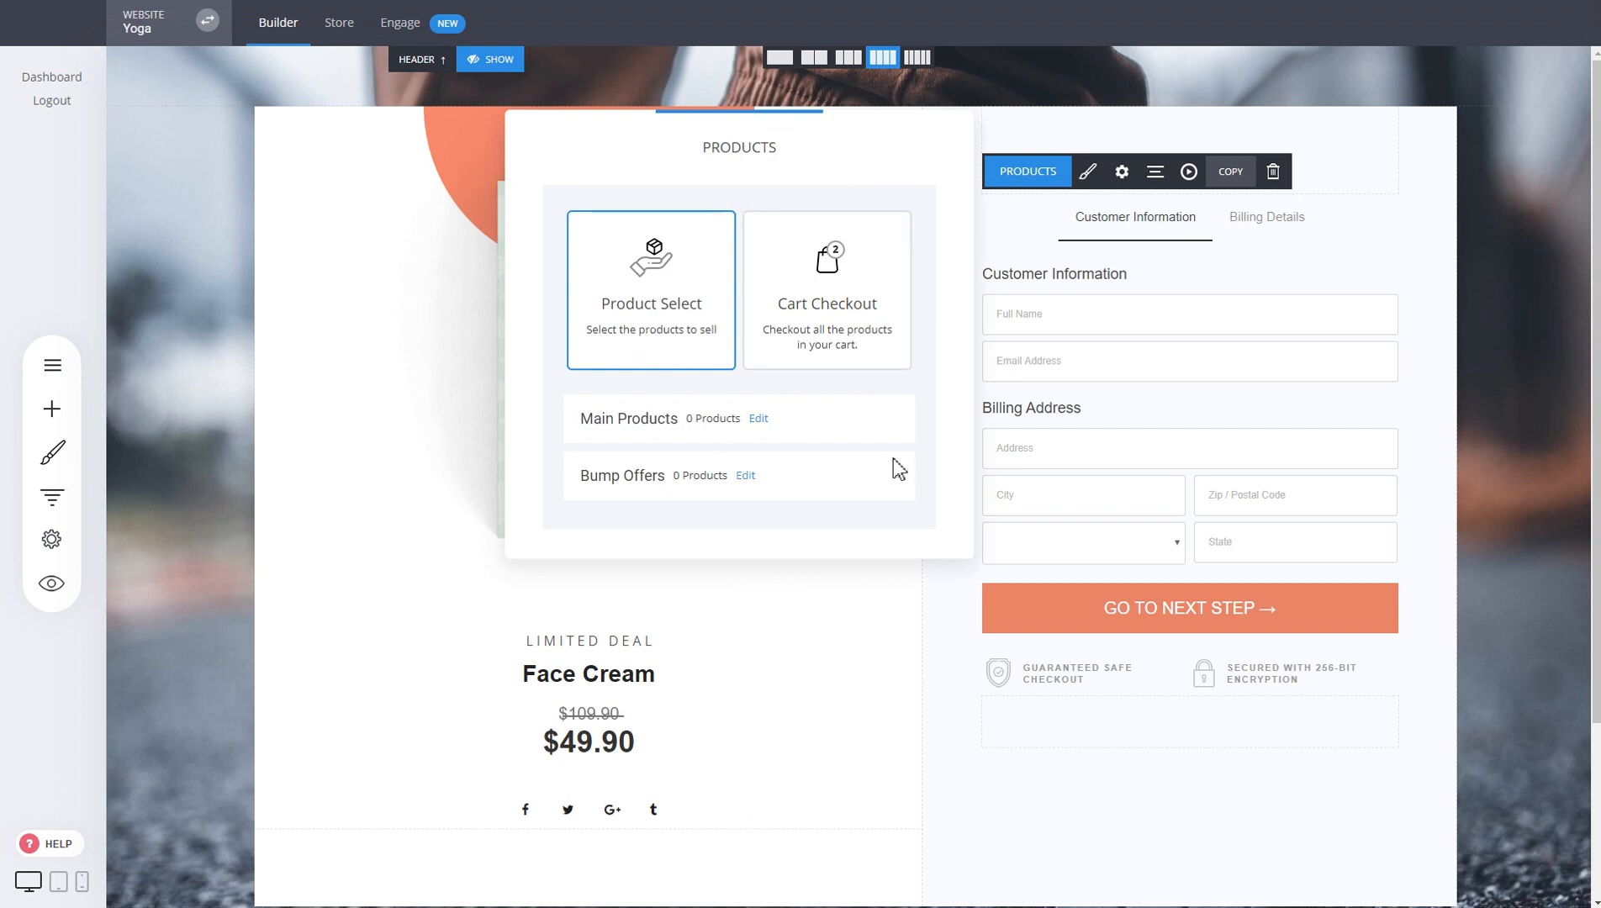
left_click(847, 353)
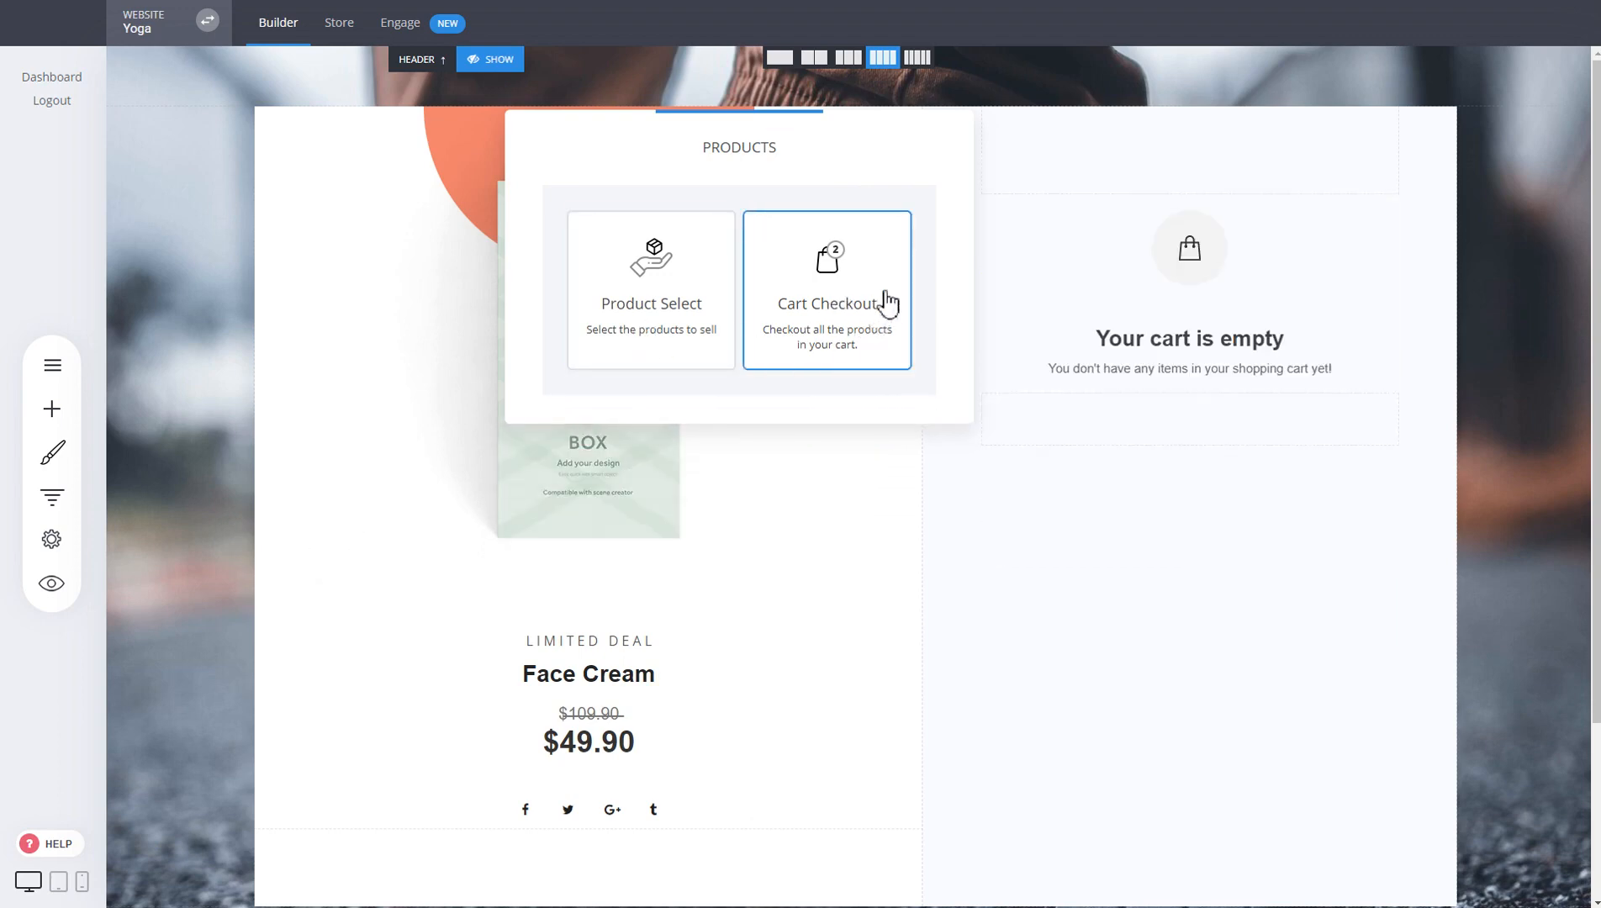
left_click(1130, 508)
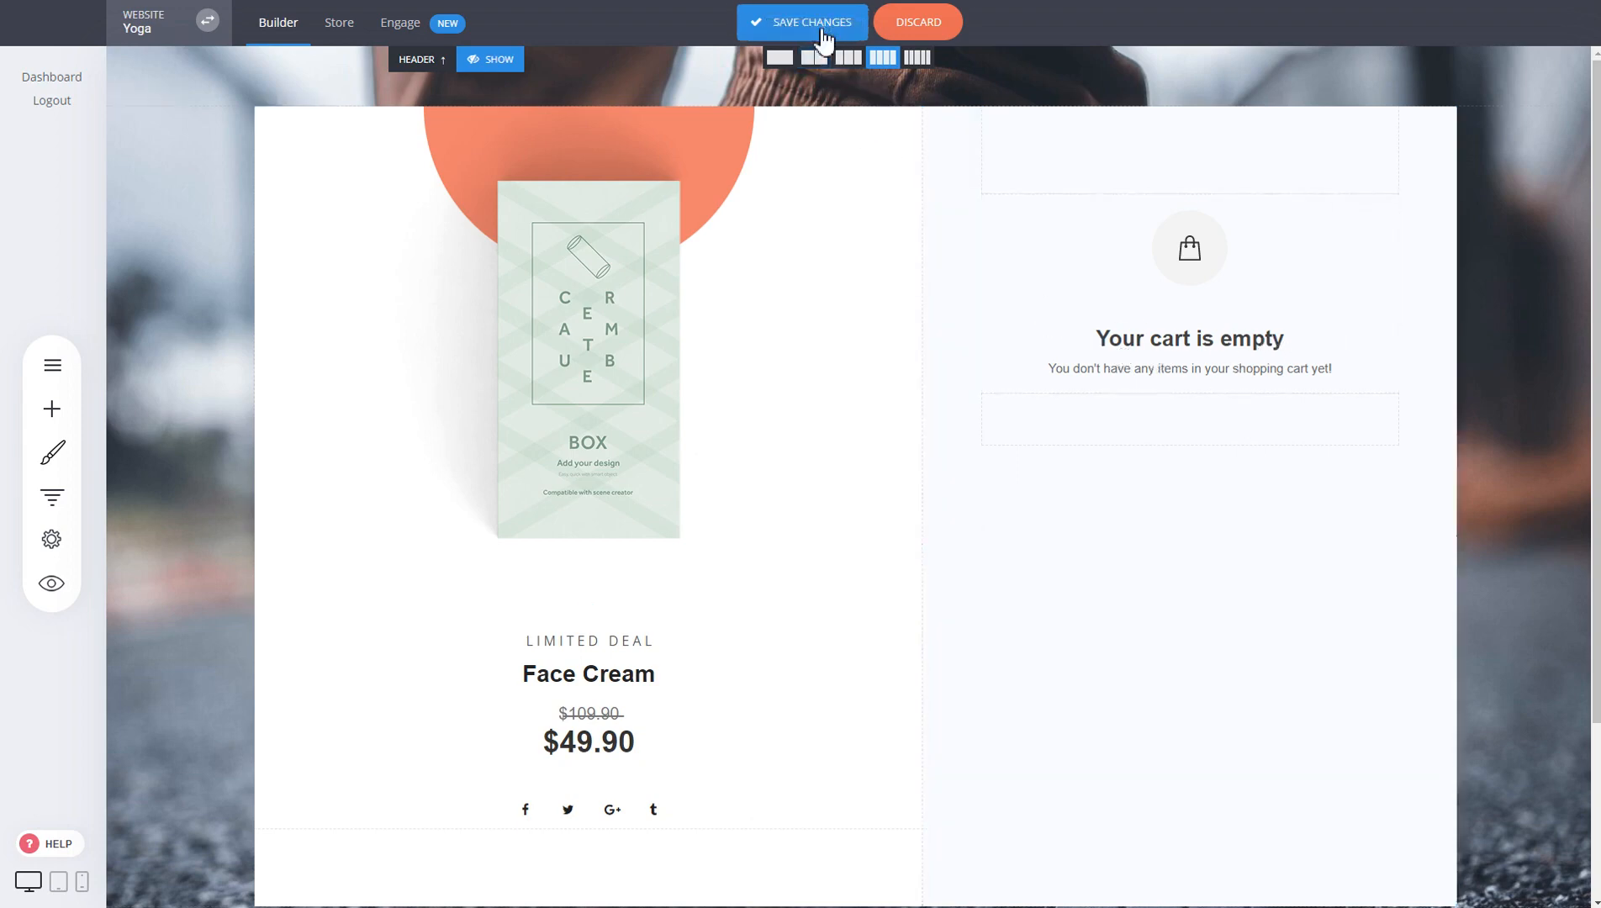
left_click(825, 32)
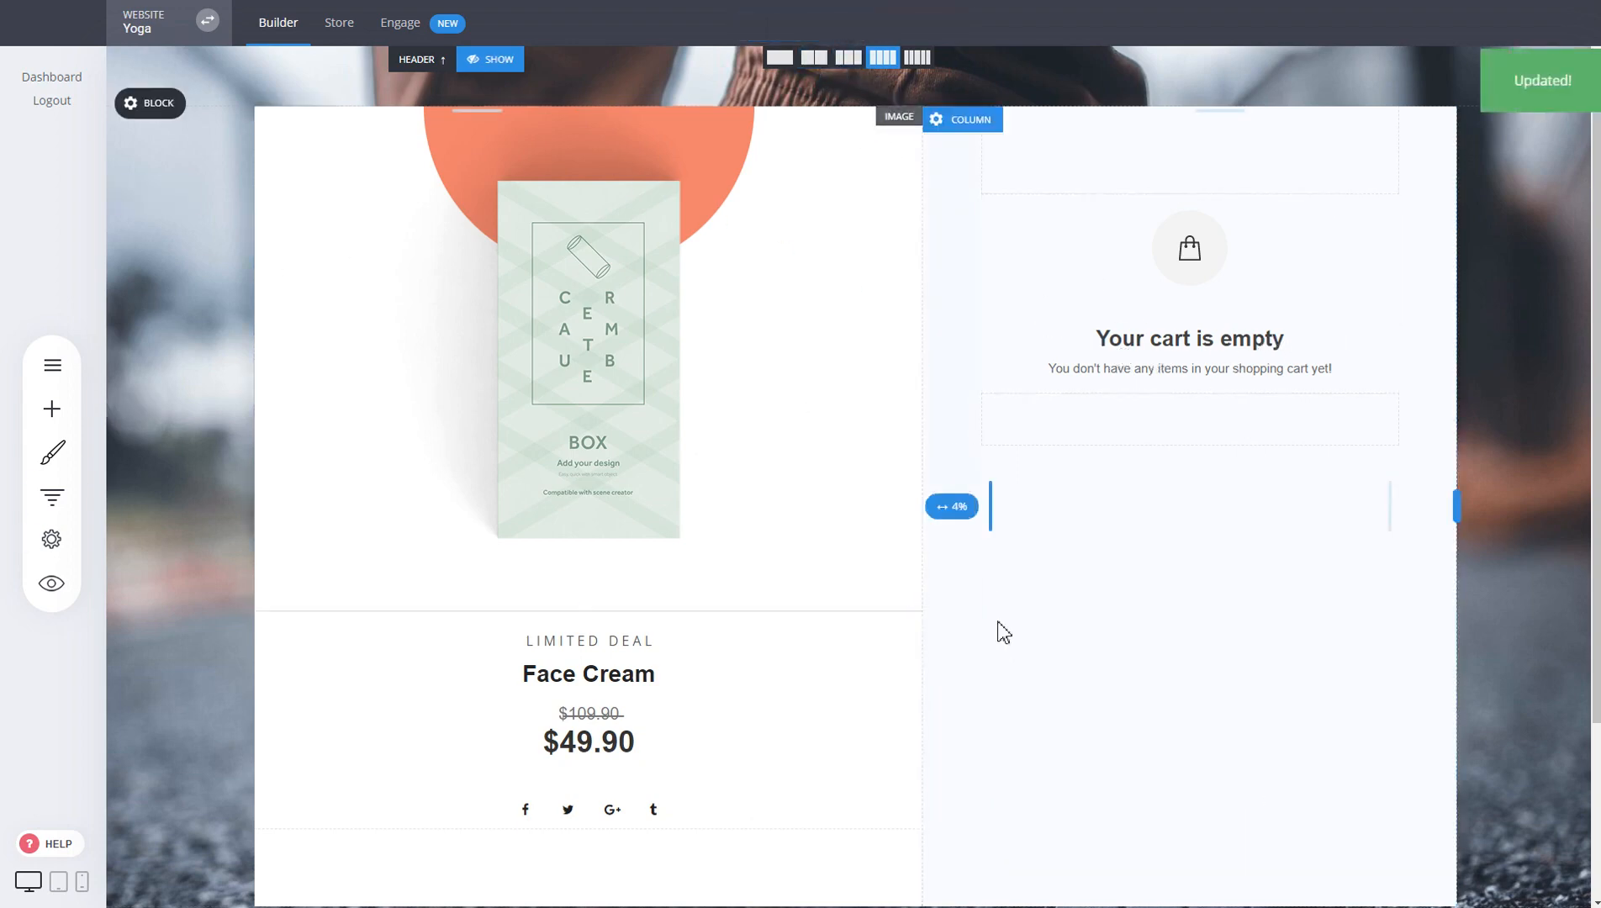
Step: Preview the funnel's Landing Page step and order the 50ml Face Cream to put its linked product in the cart
scroll(1031, 635, "down", 2)
left_click(51, 497)
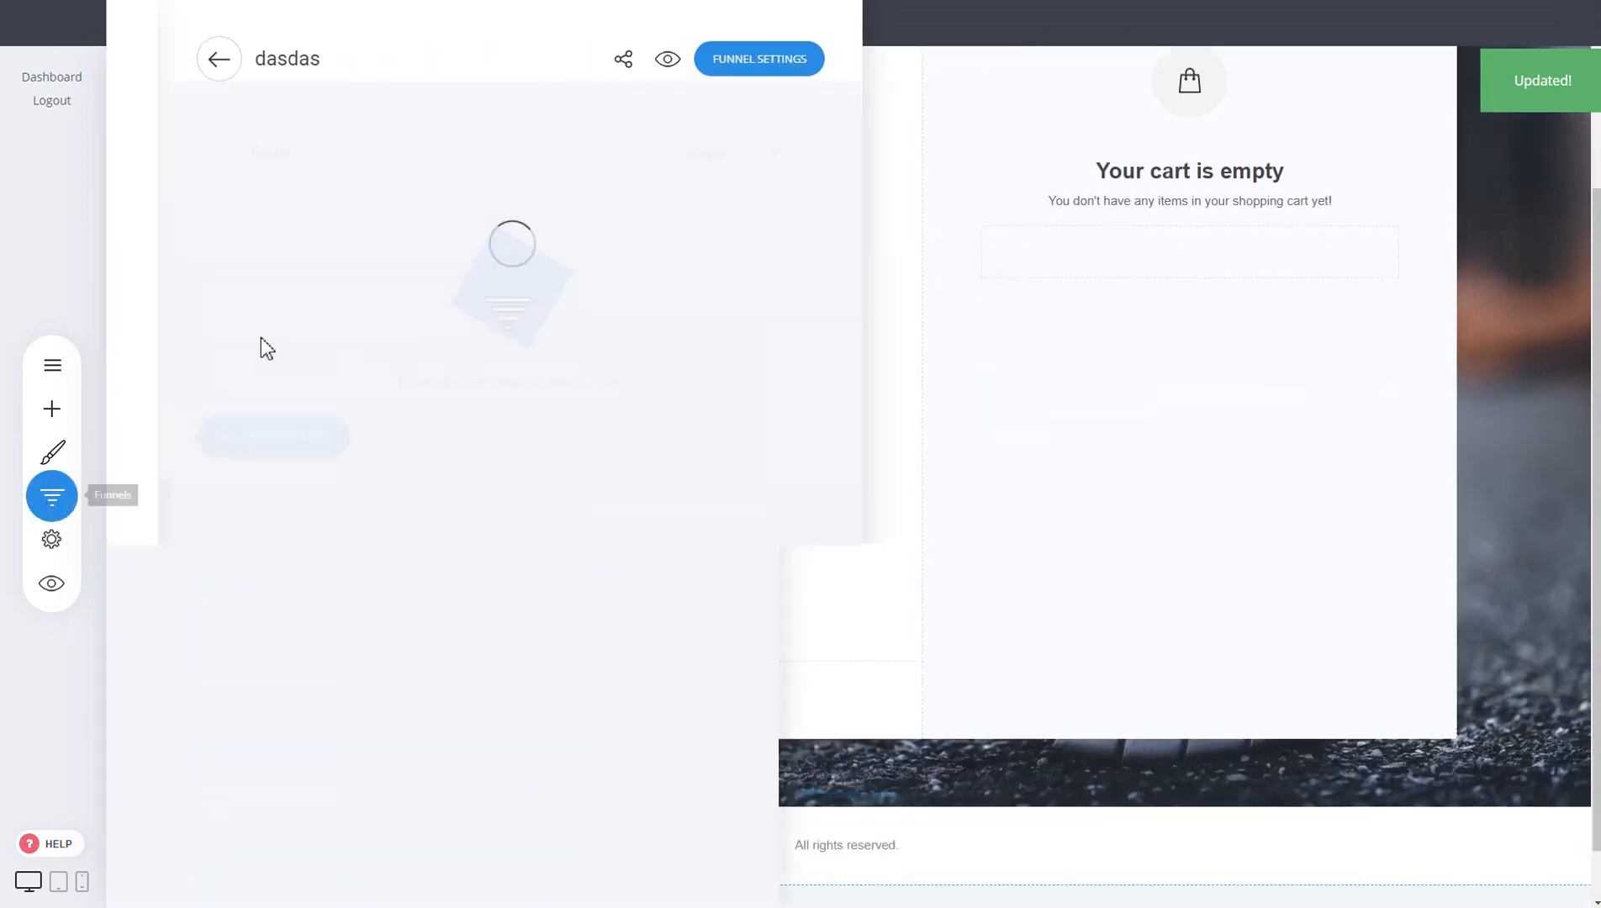
left_click(433, 287)
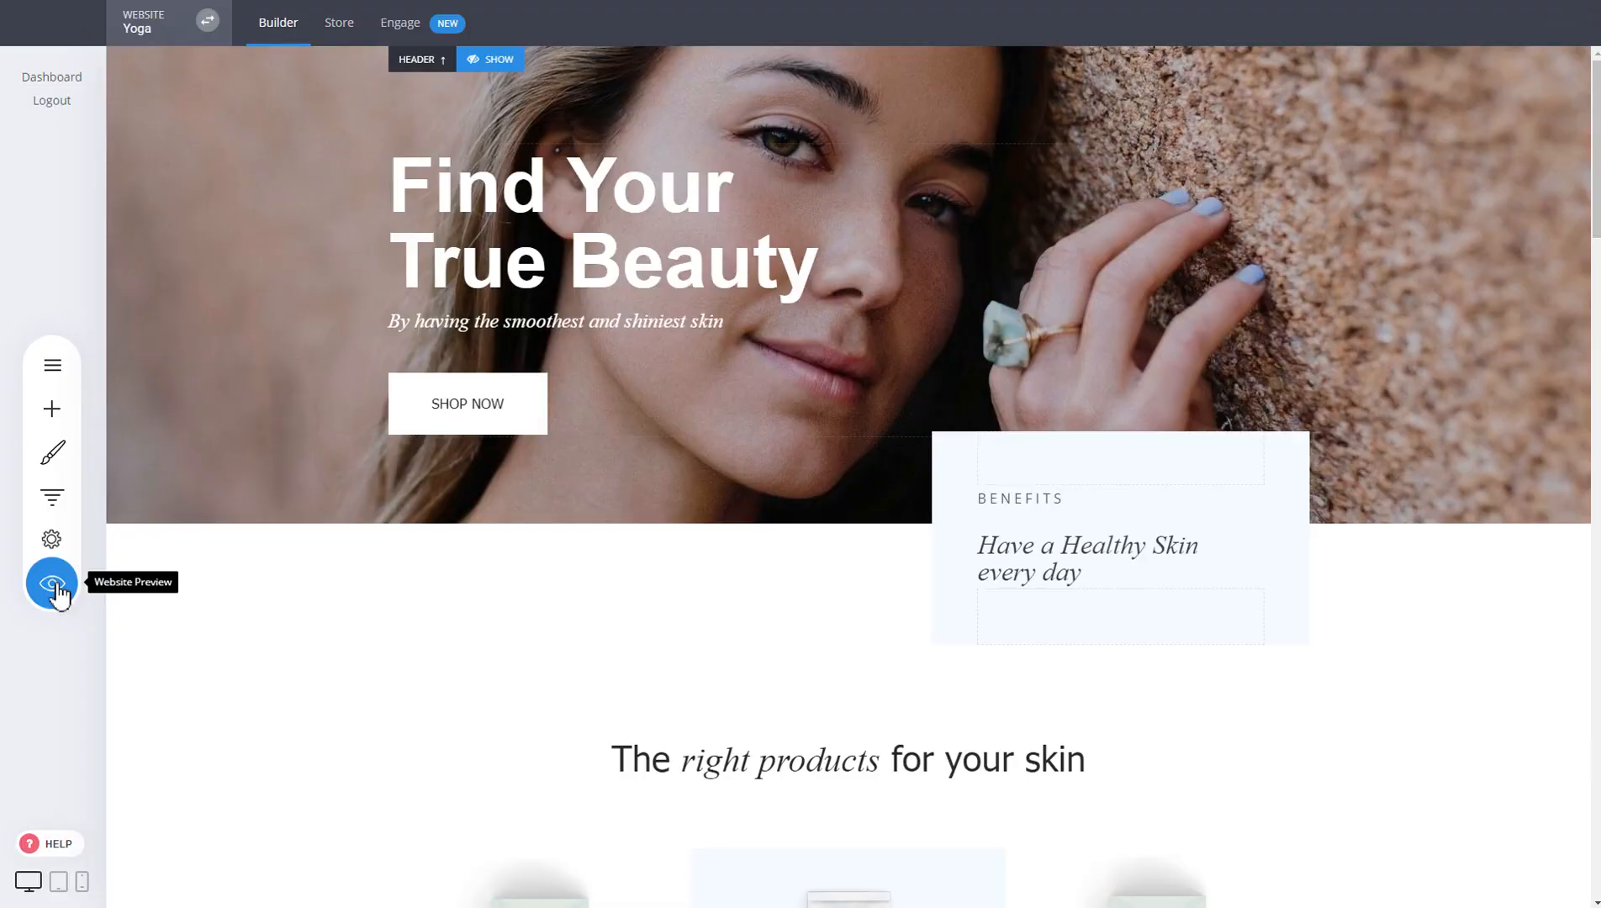
left_click(52, 585)
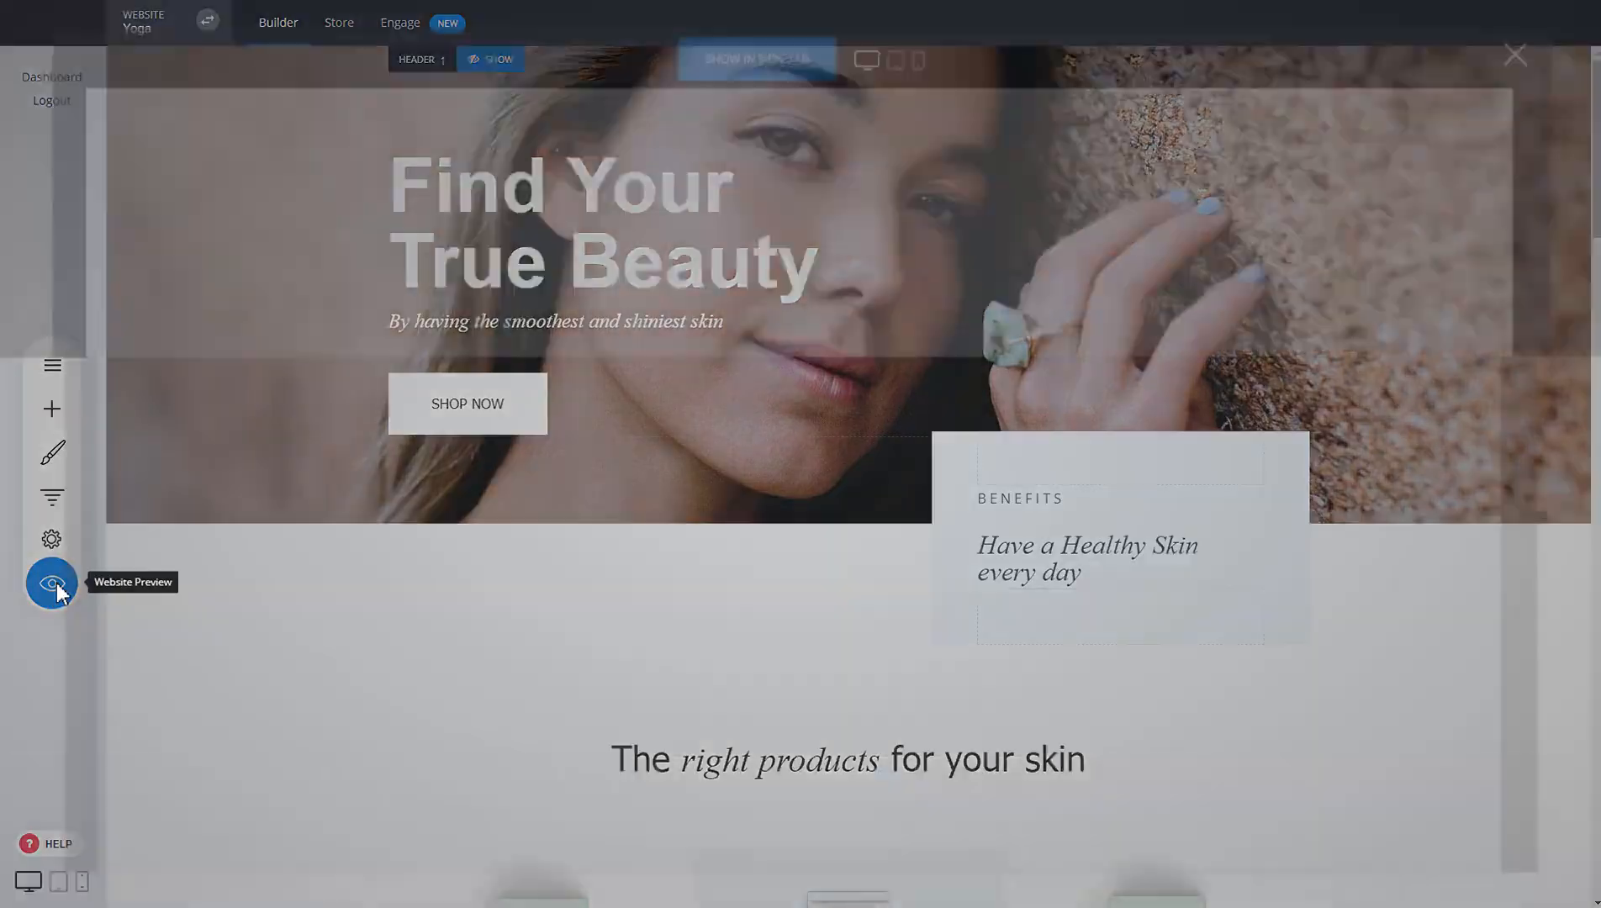
scroll(1258, 300, "down", 5)
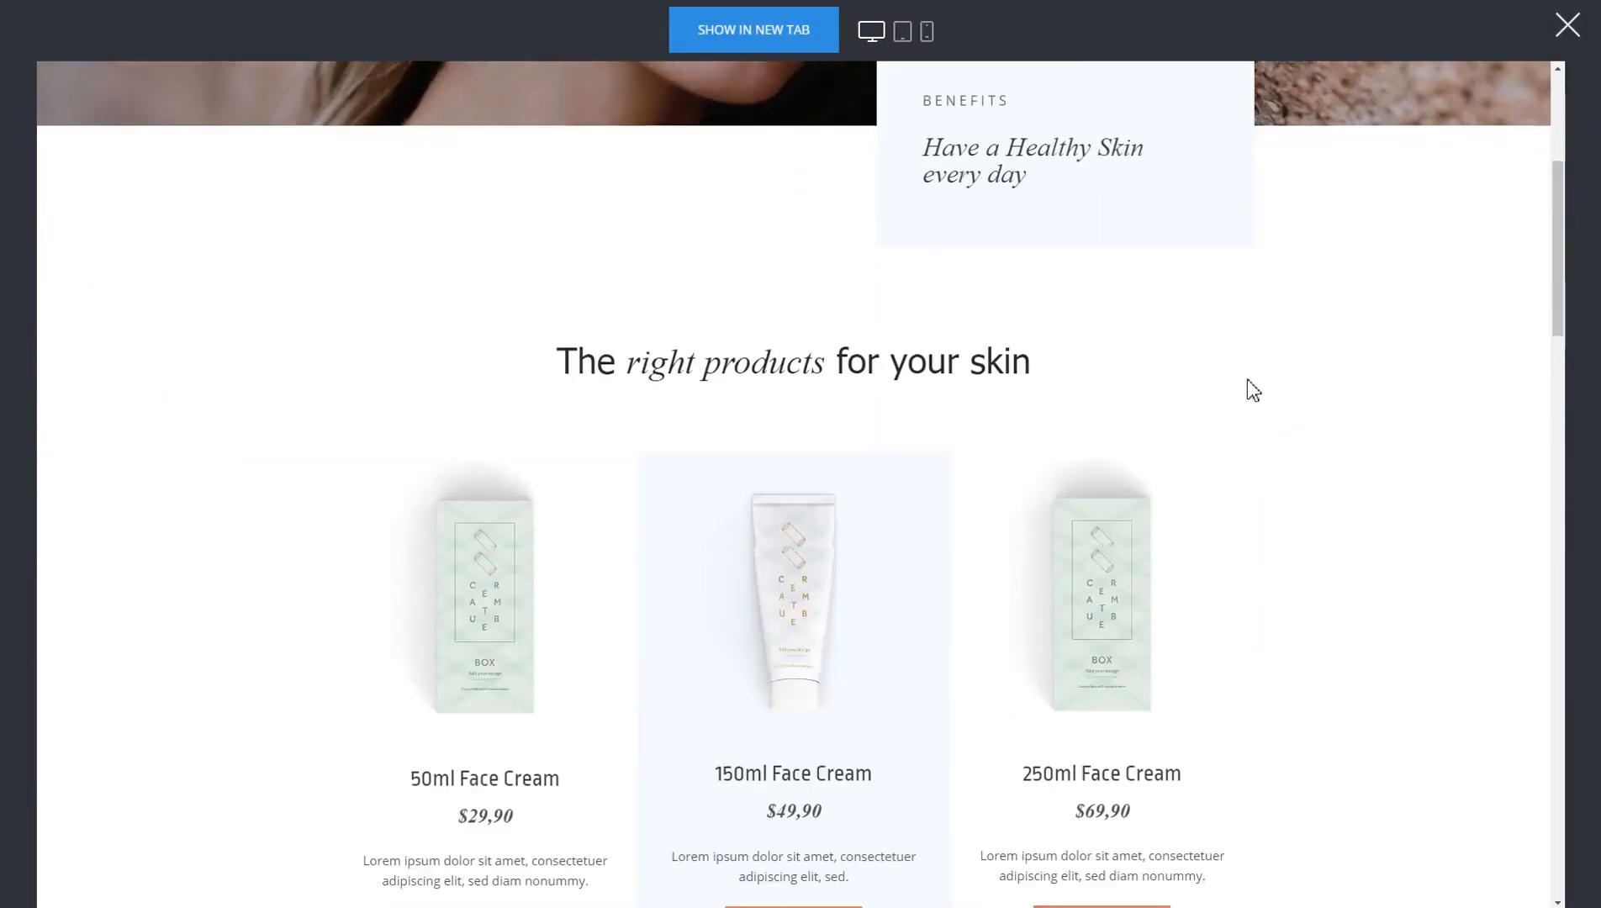
scroll(1194, 456, "down", 3)
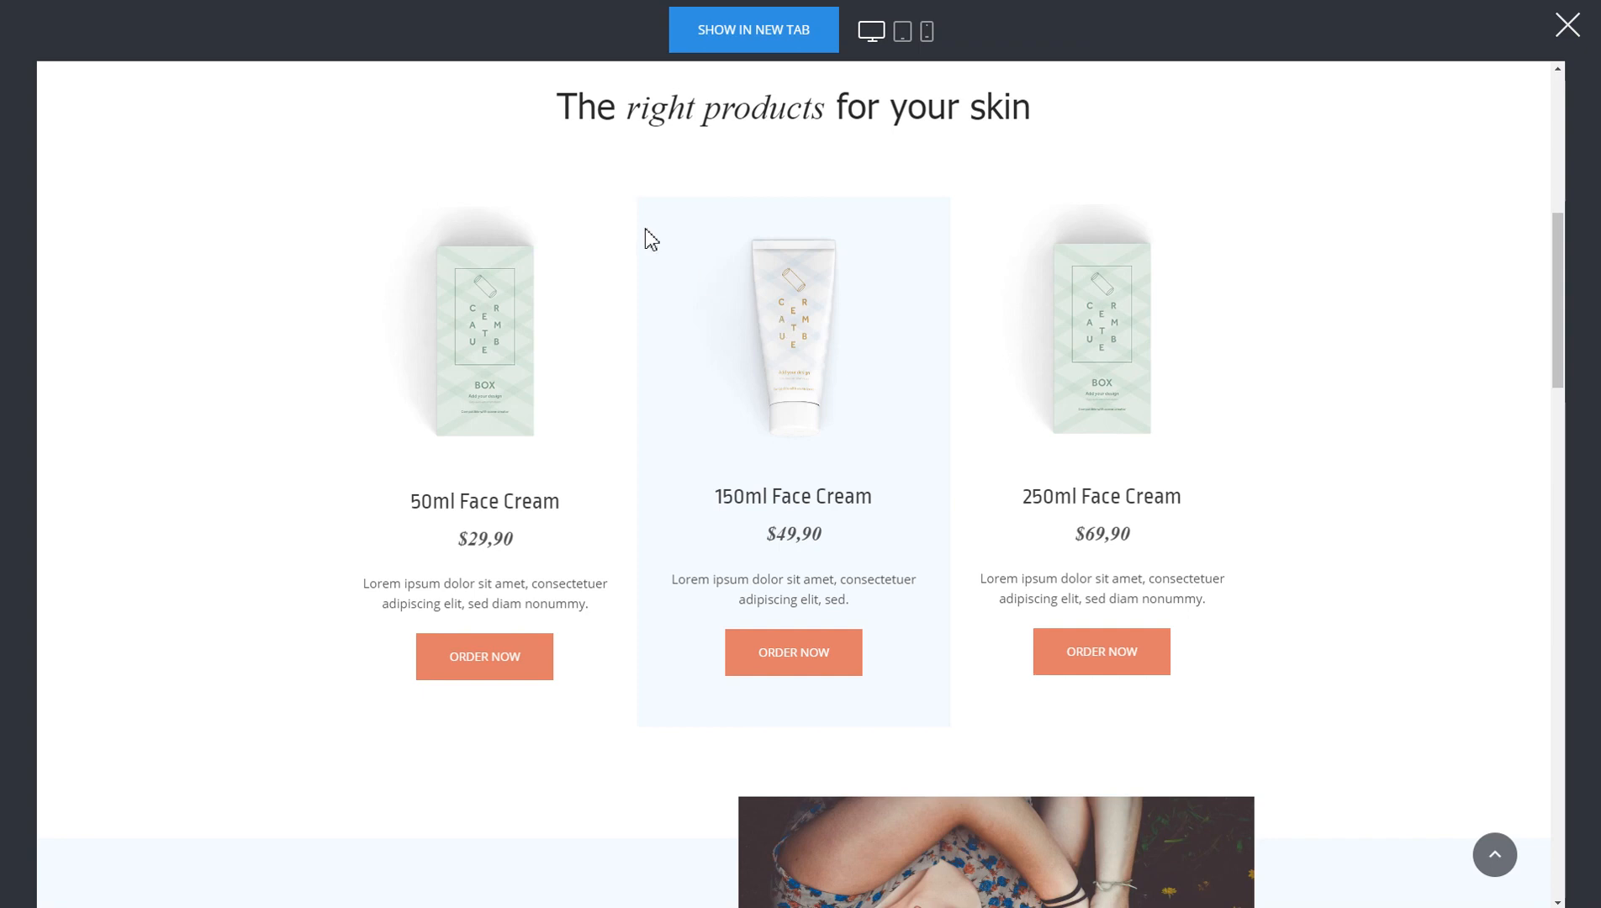
scroll(645, 239, "down", 2)
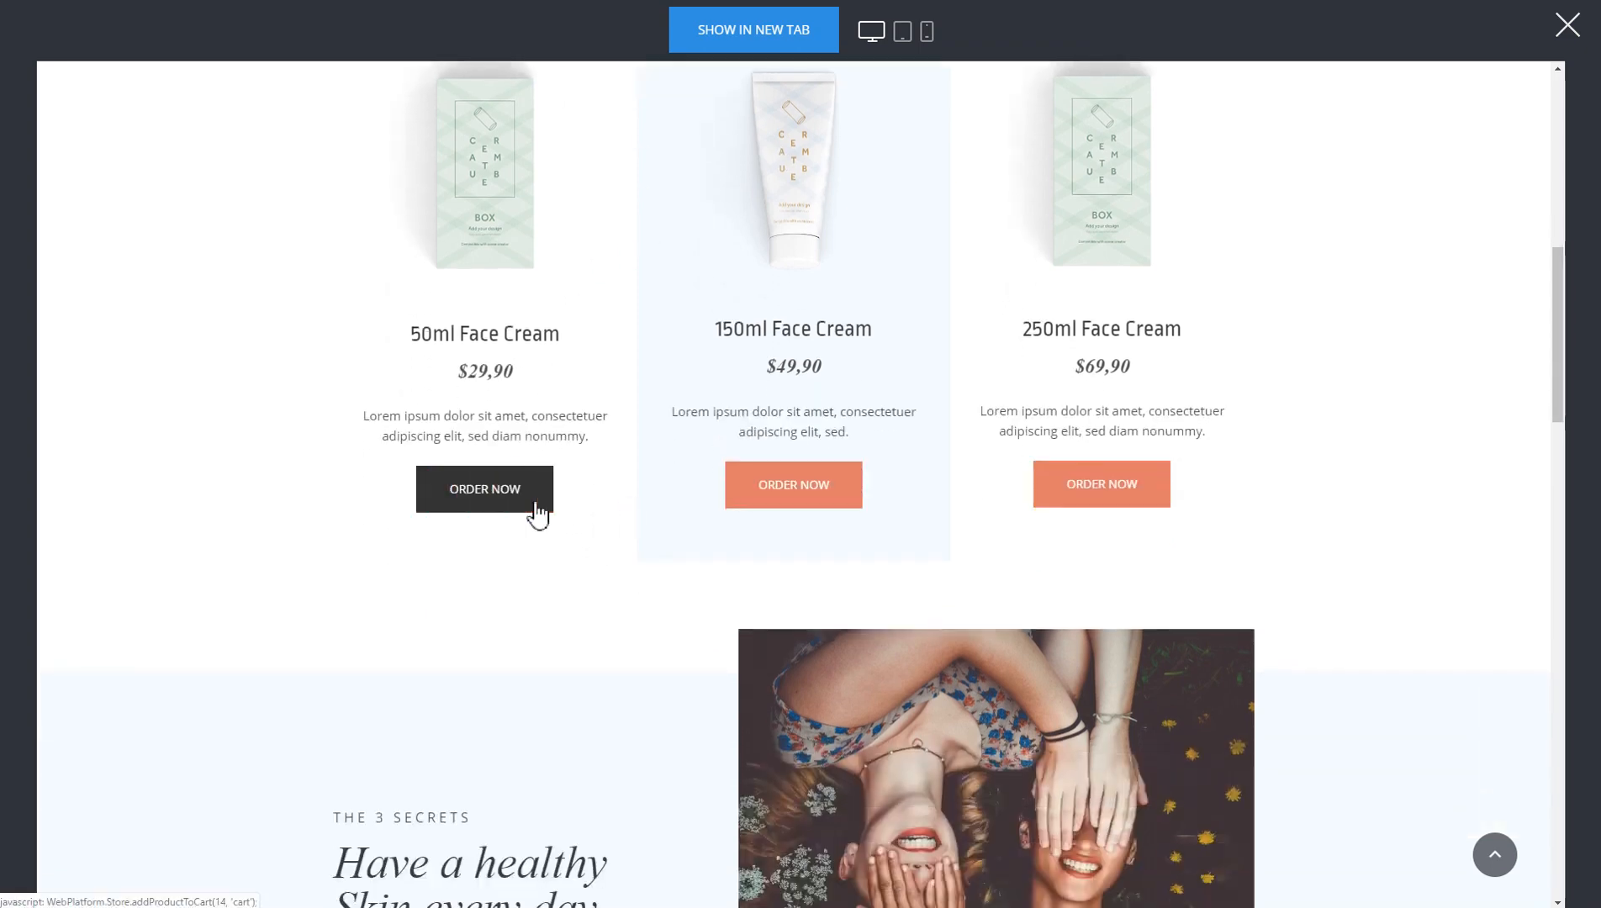
left_click(485, 509)
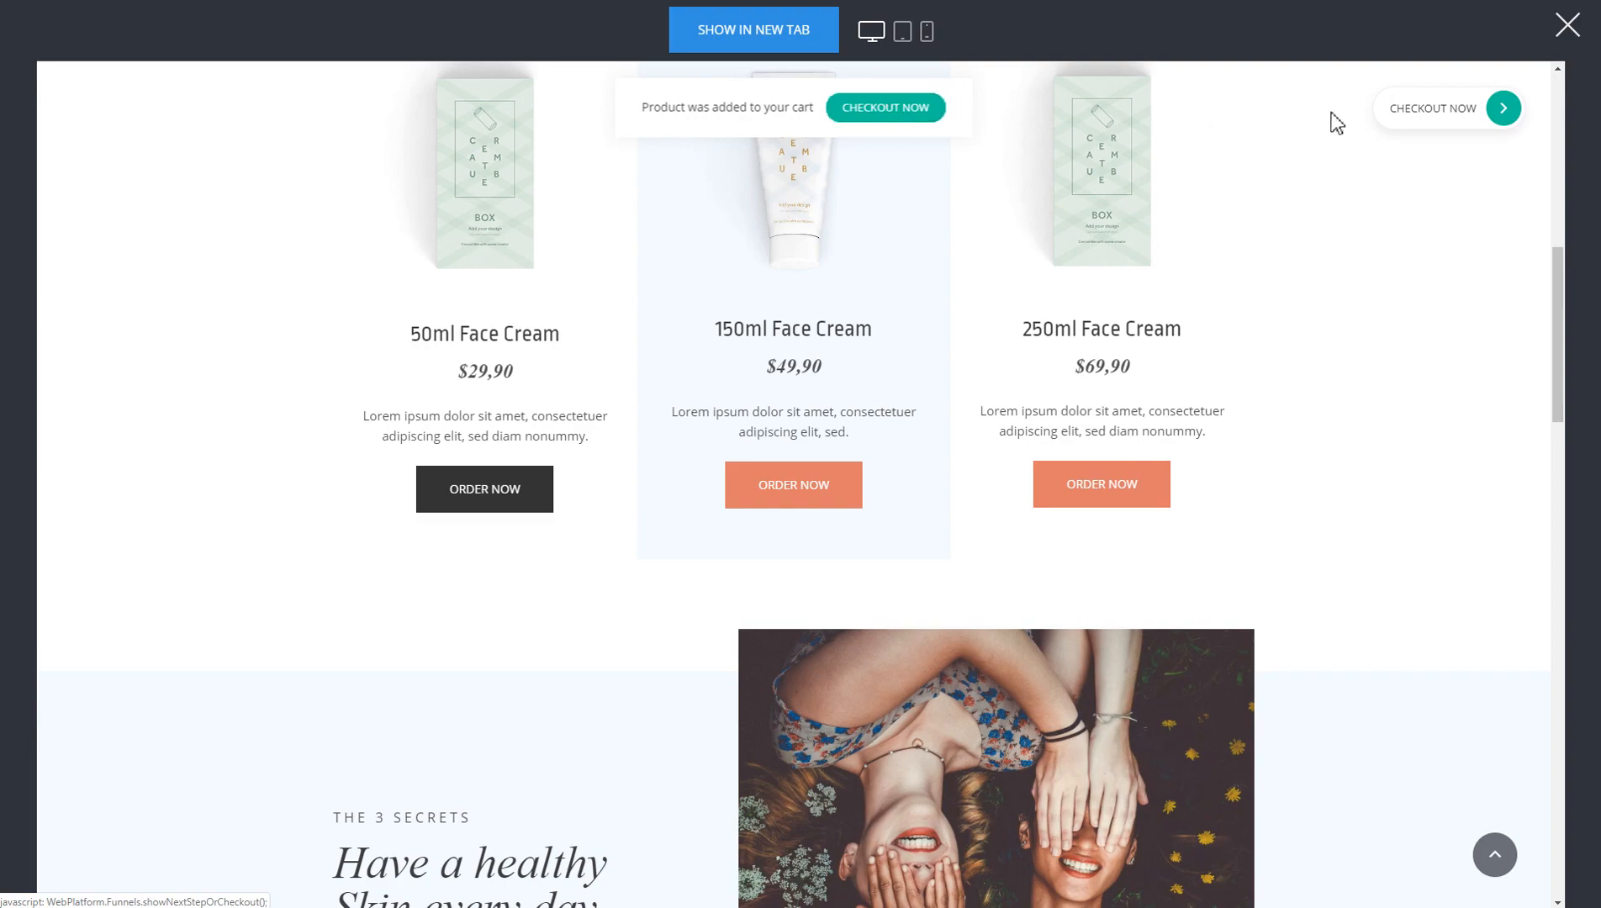
Step: Look through the previewed landing page, order the 250ml Face Cream as well, and proceed to checkout
scroll(1398, 235, "down", 3)
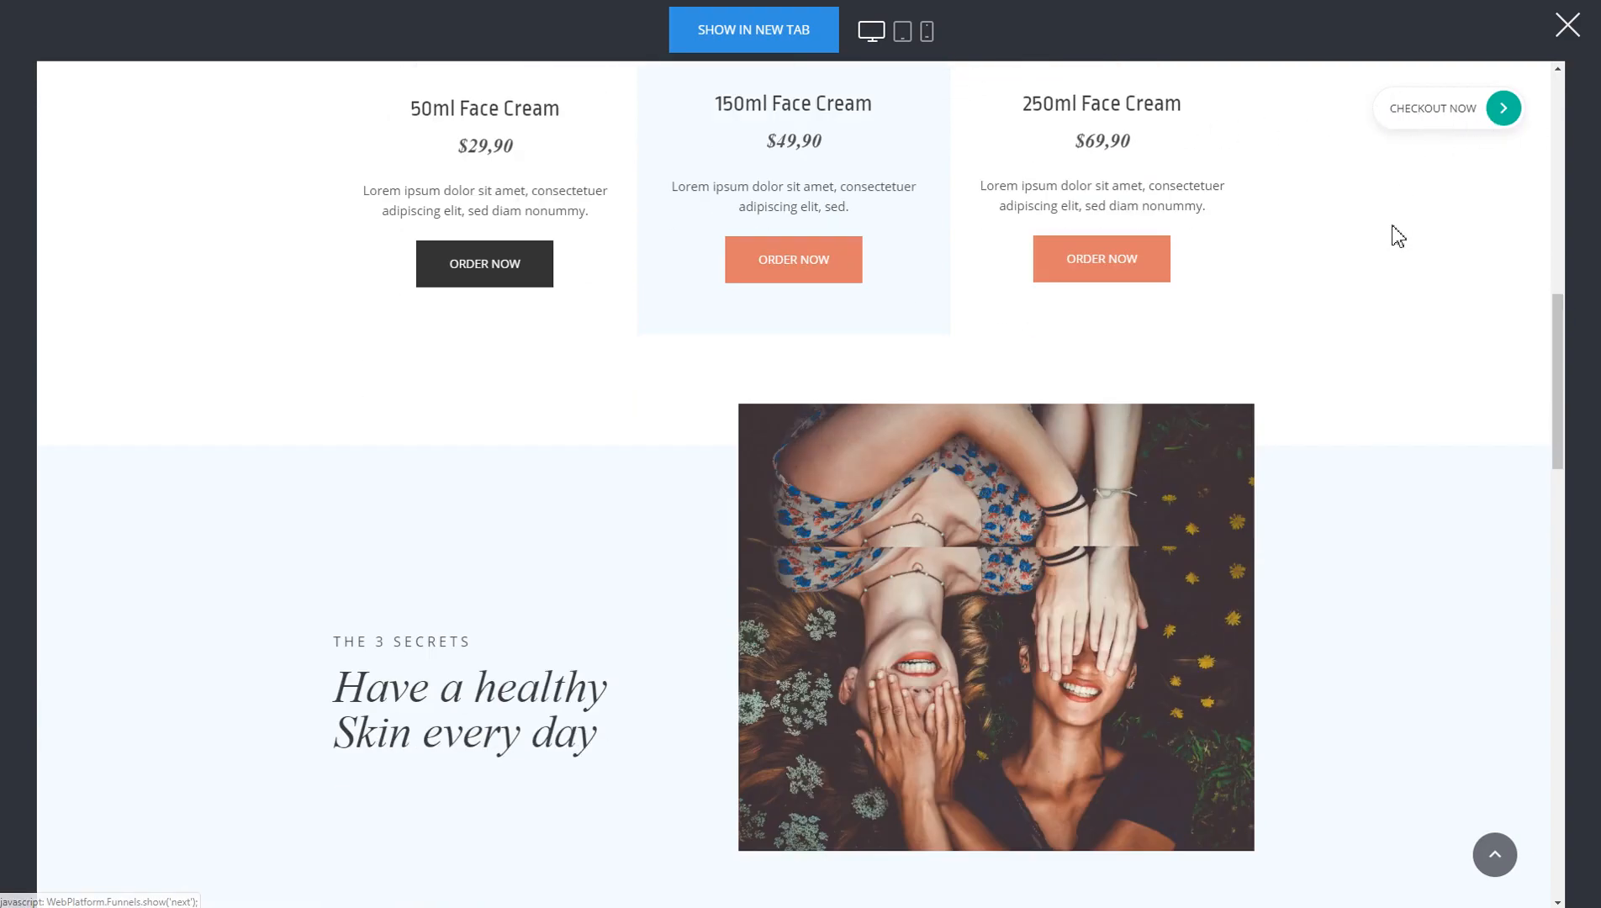
scroll(1387, 337, "up", 12)
scroll(1388, 336, "down", 6)
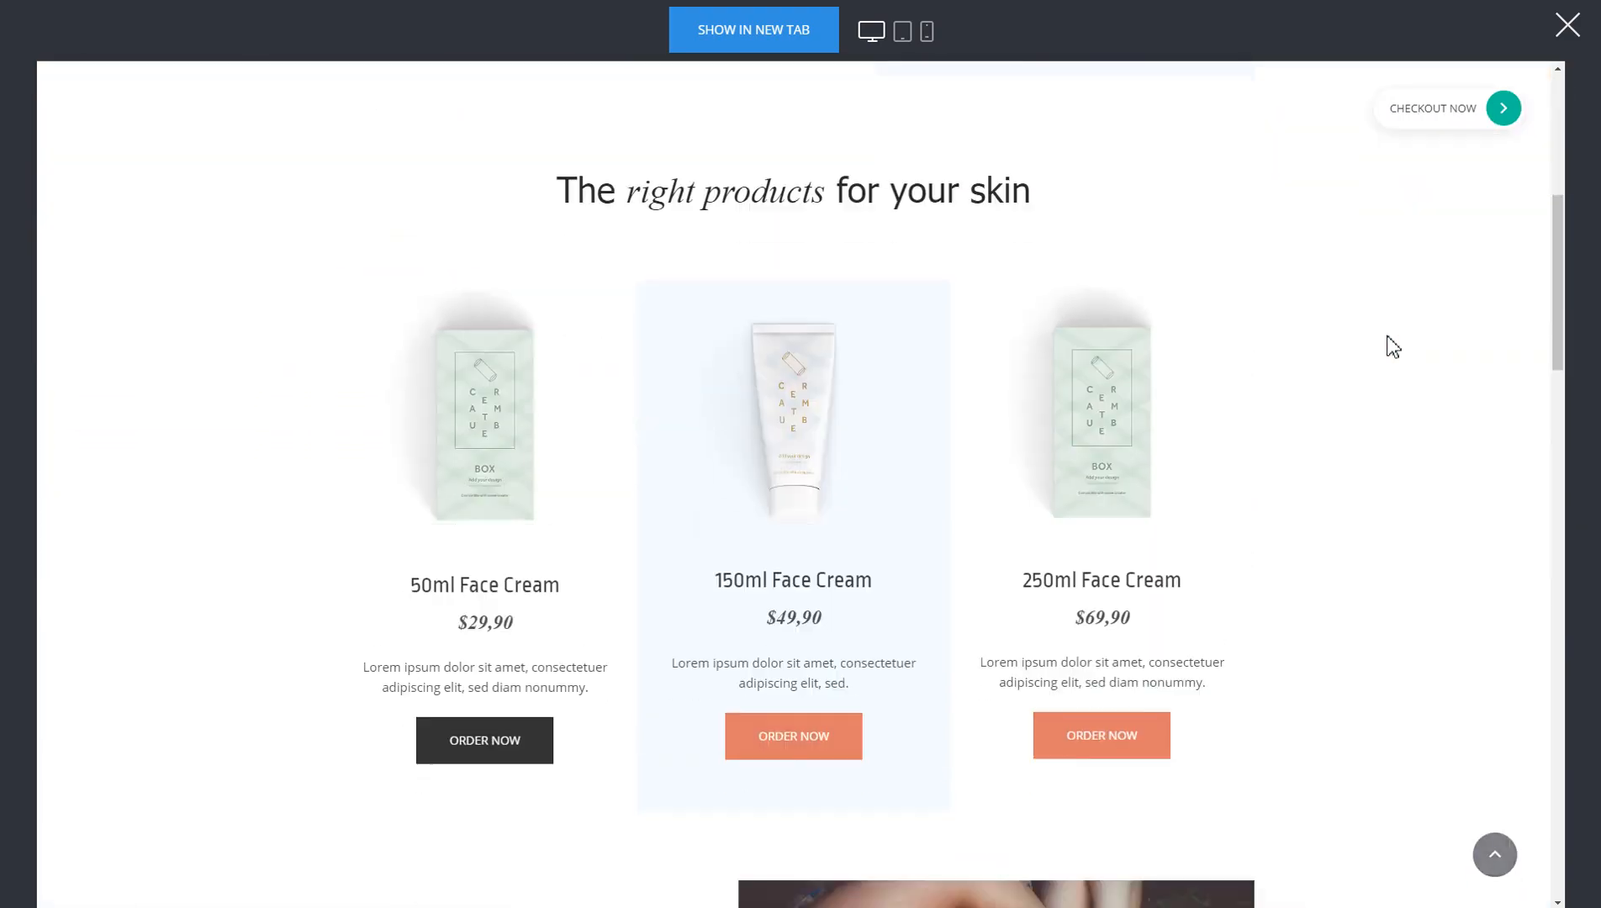
scroll(1394, 345, "down", 4)
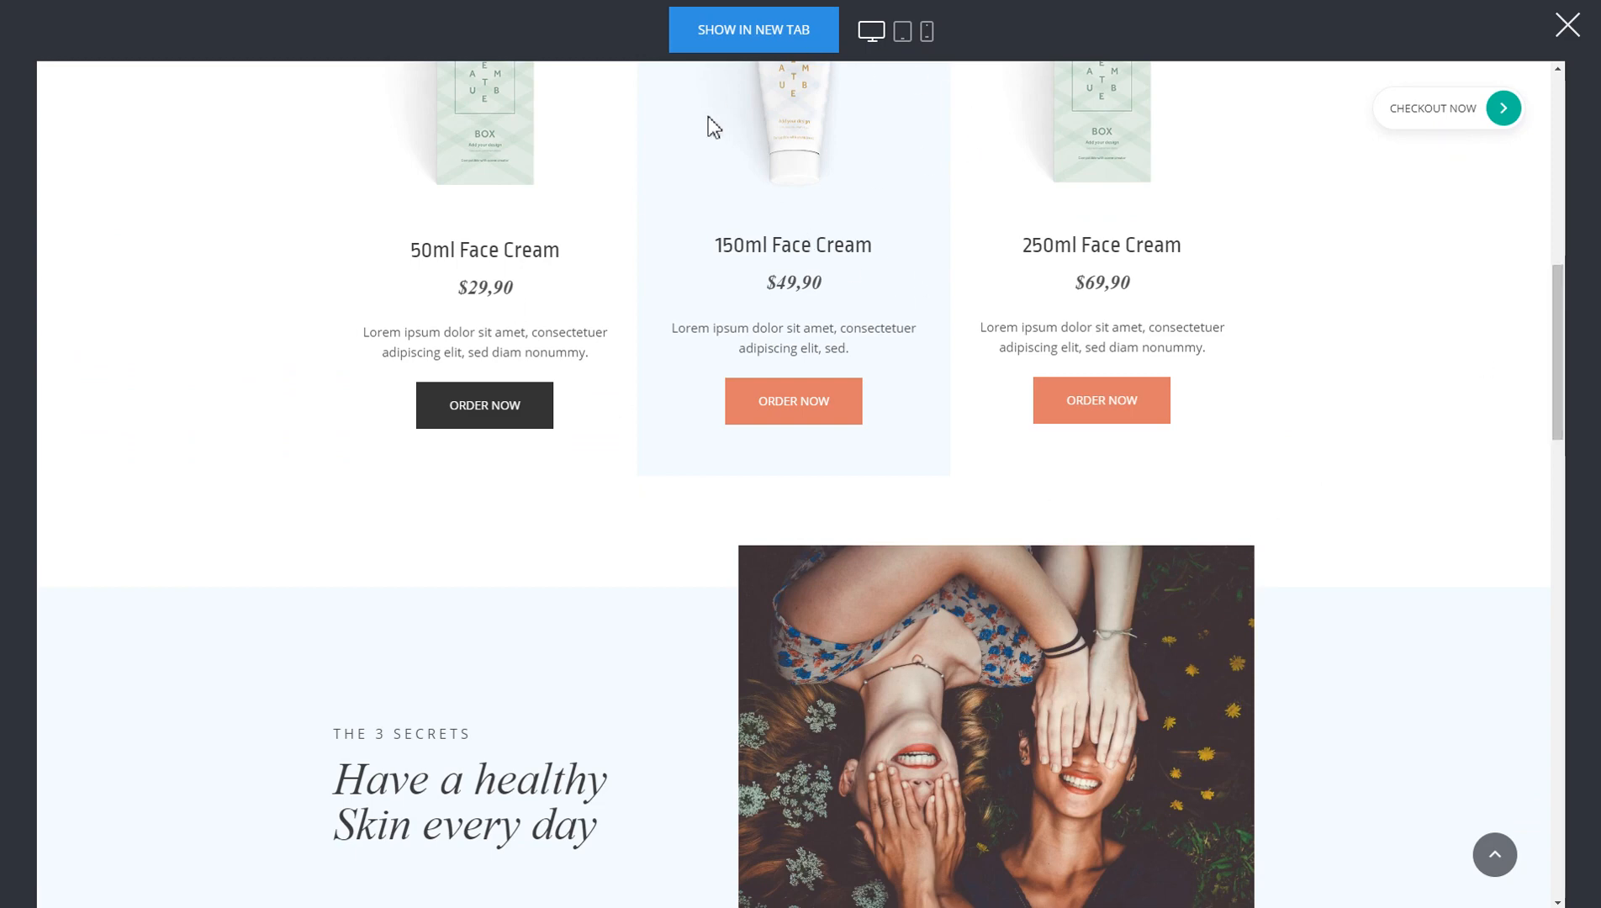
scroll(1299, 352, "down", 10)
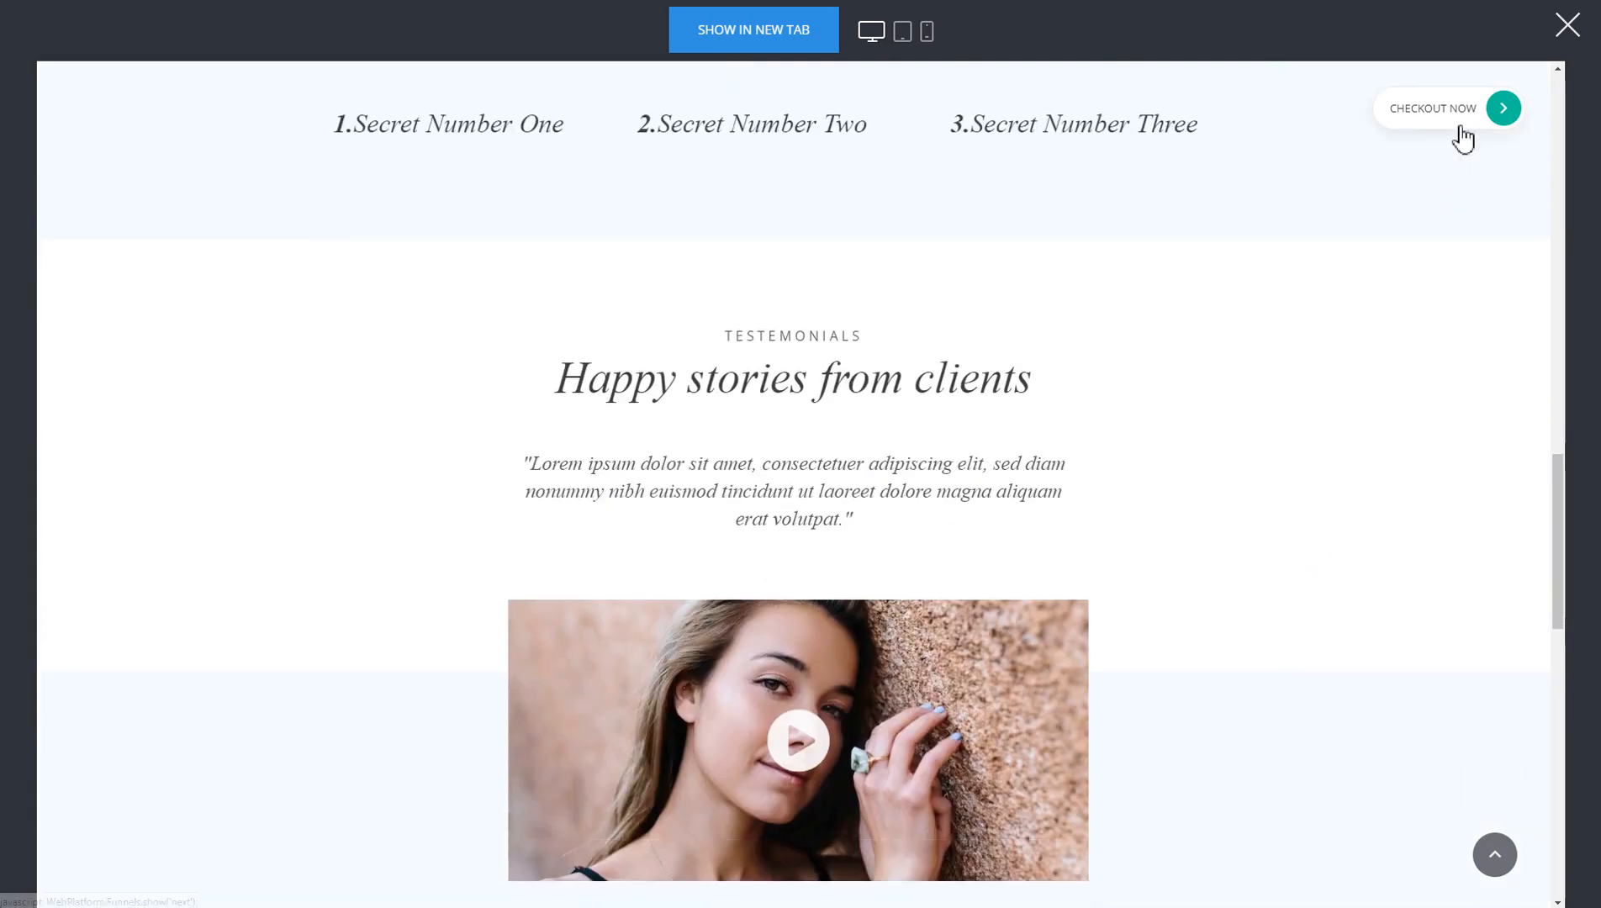
scroll(1326, 438, "up", 10)
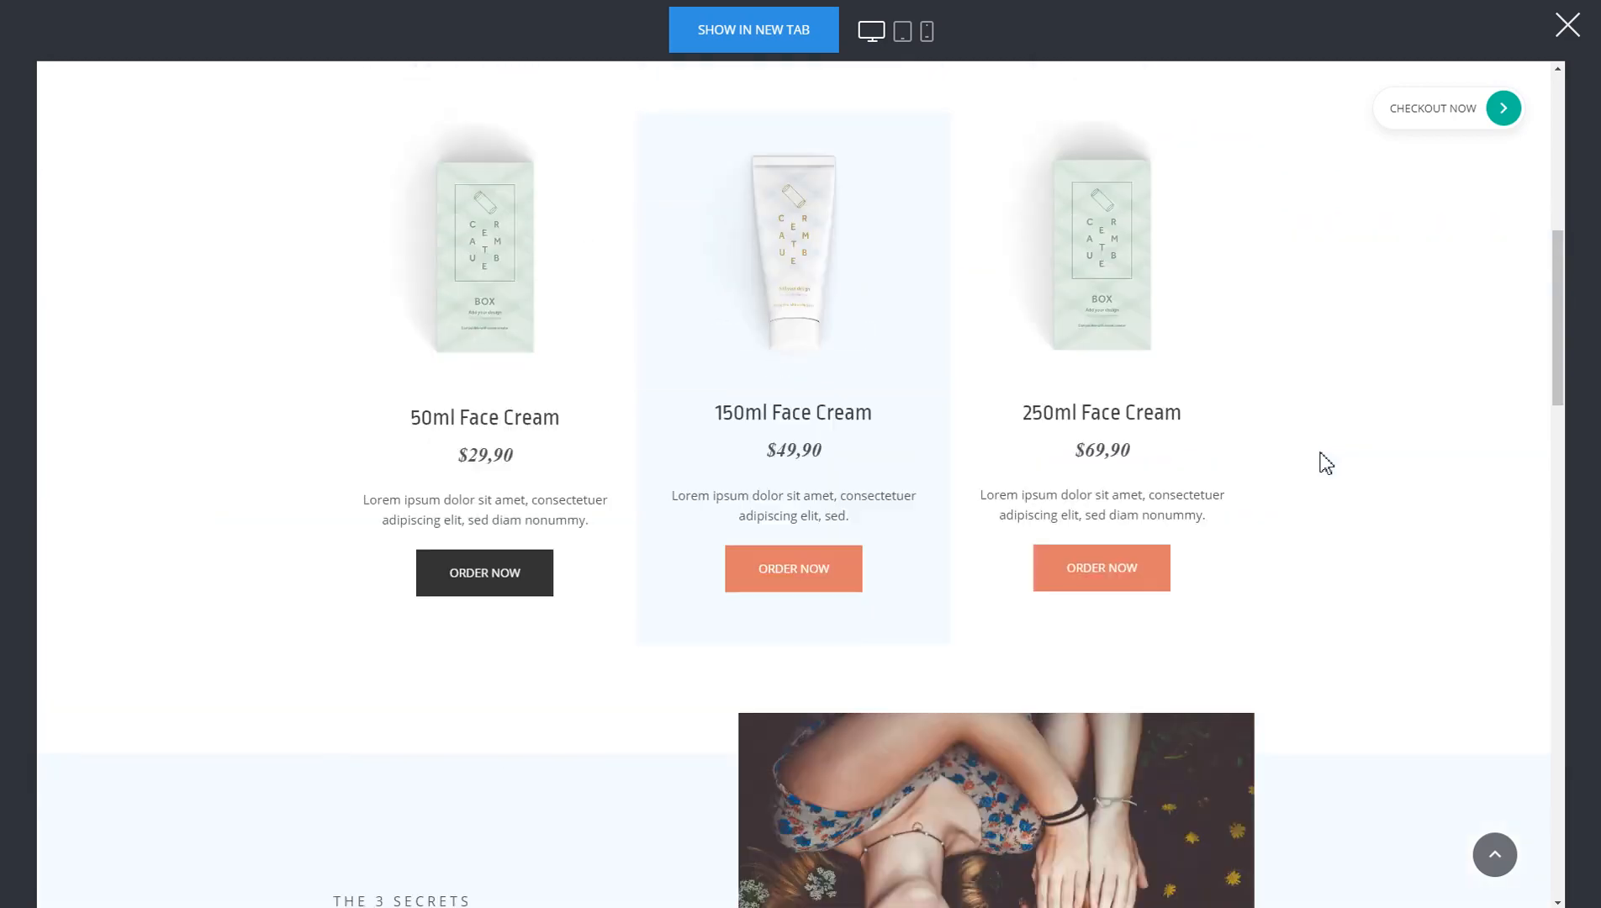
scroll(1322, 461, "down", 3)
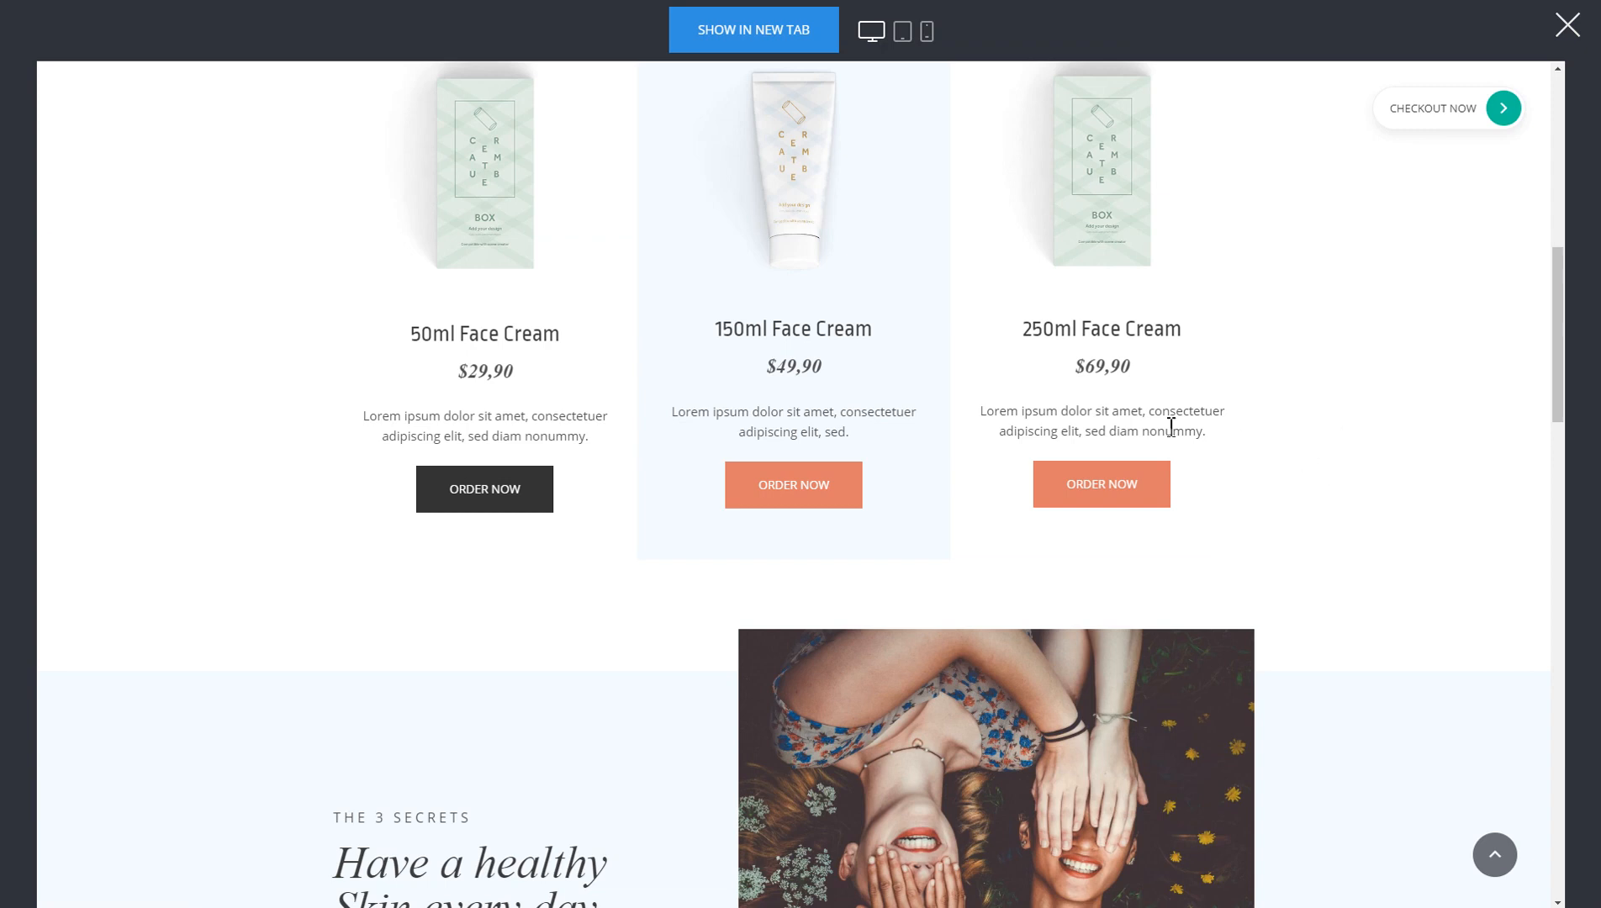
left_click(1097, 492)
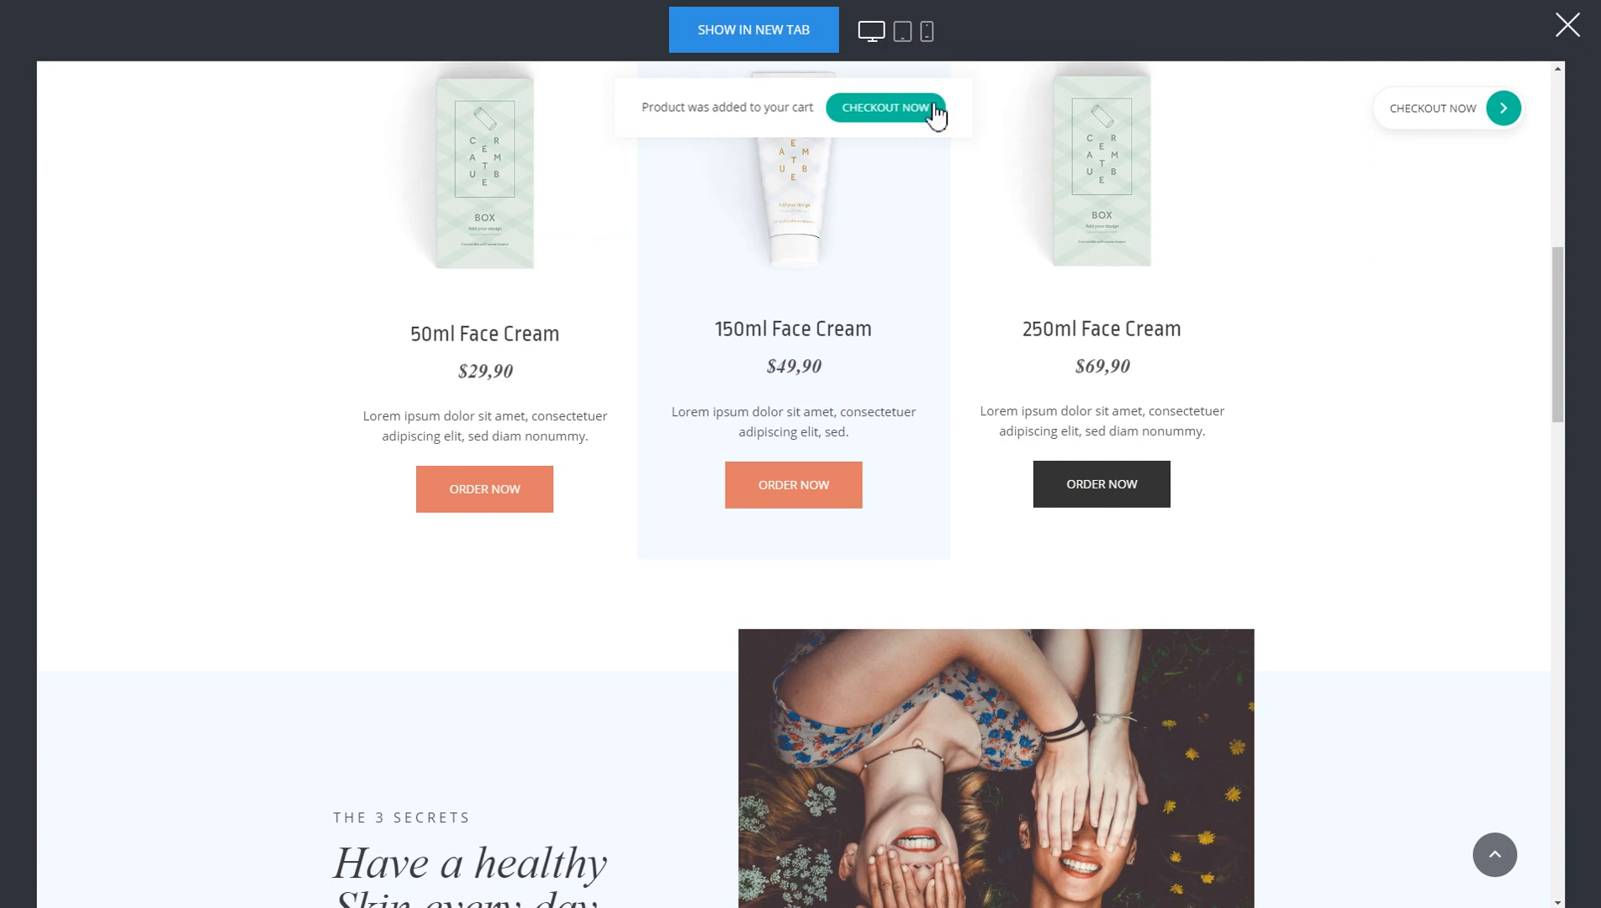
left_click(866, 111)
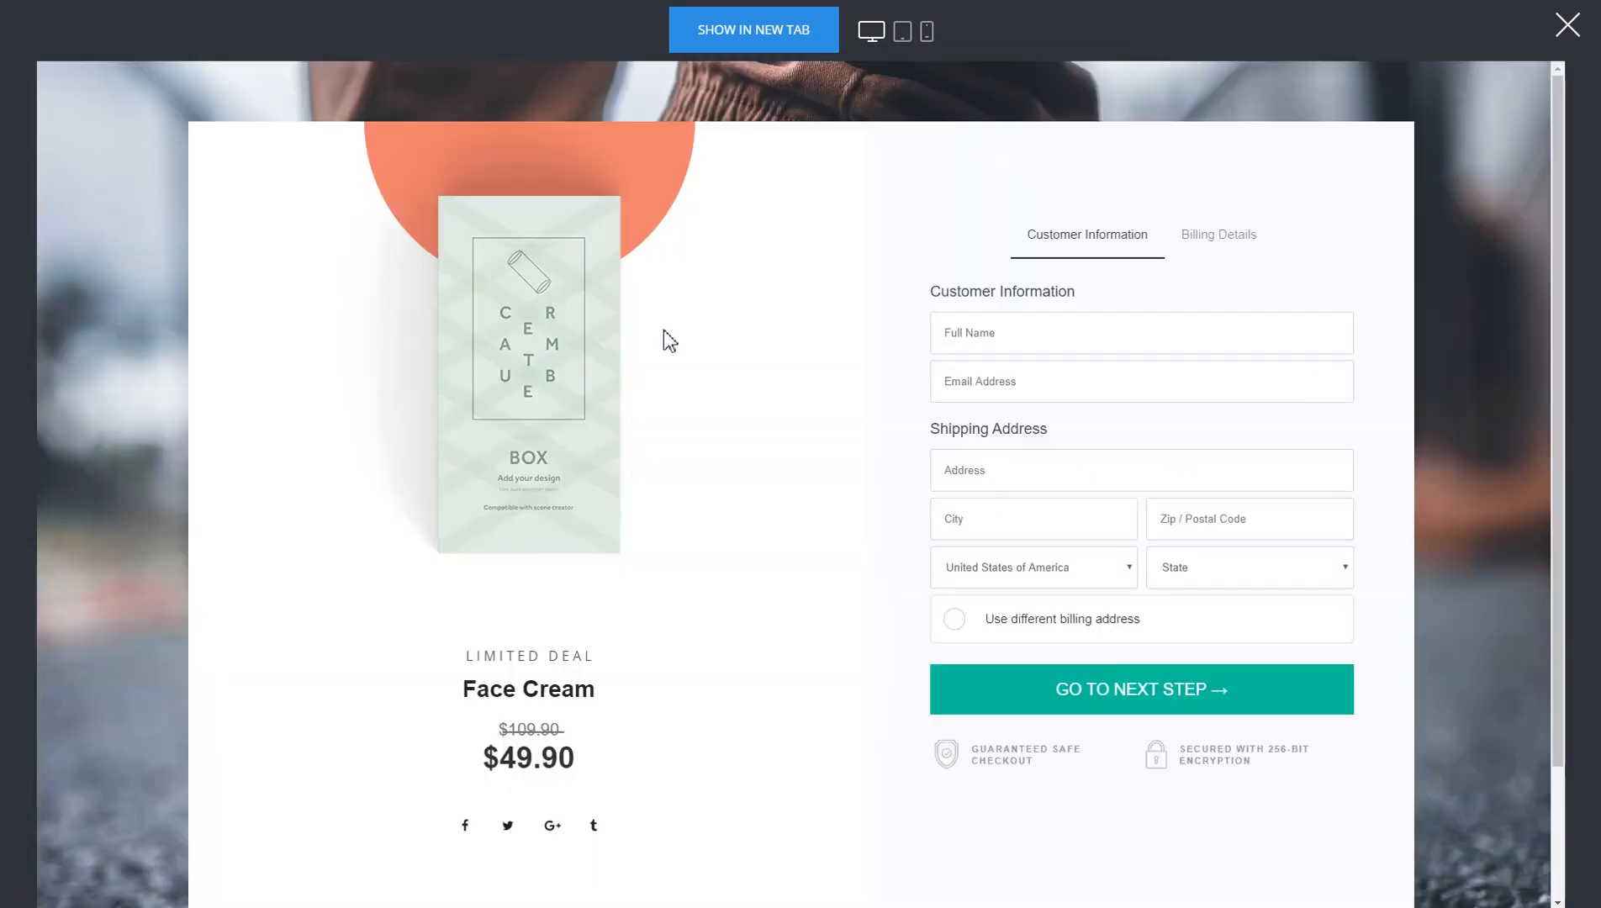
Step: Fill in the customer's full name, e-mail and a saved shipping address on the checkout form, and continue to Billing Details
left_click(1047, 341)
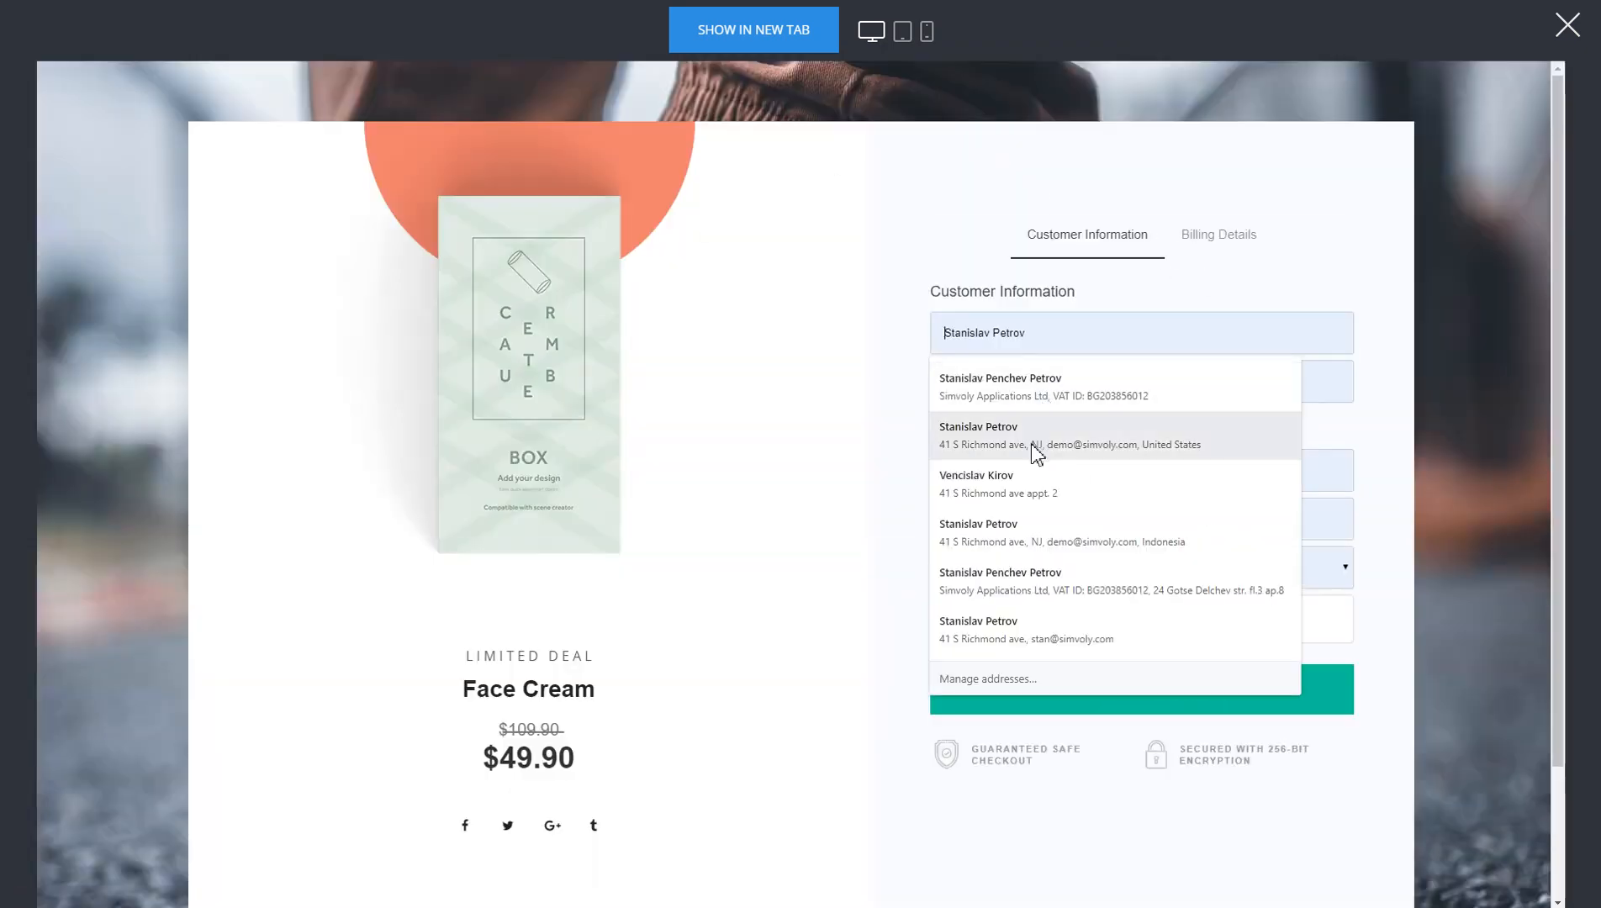
type("dasdas")
left_click(1238, 382)
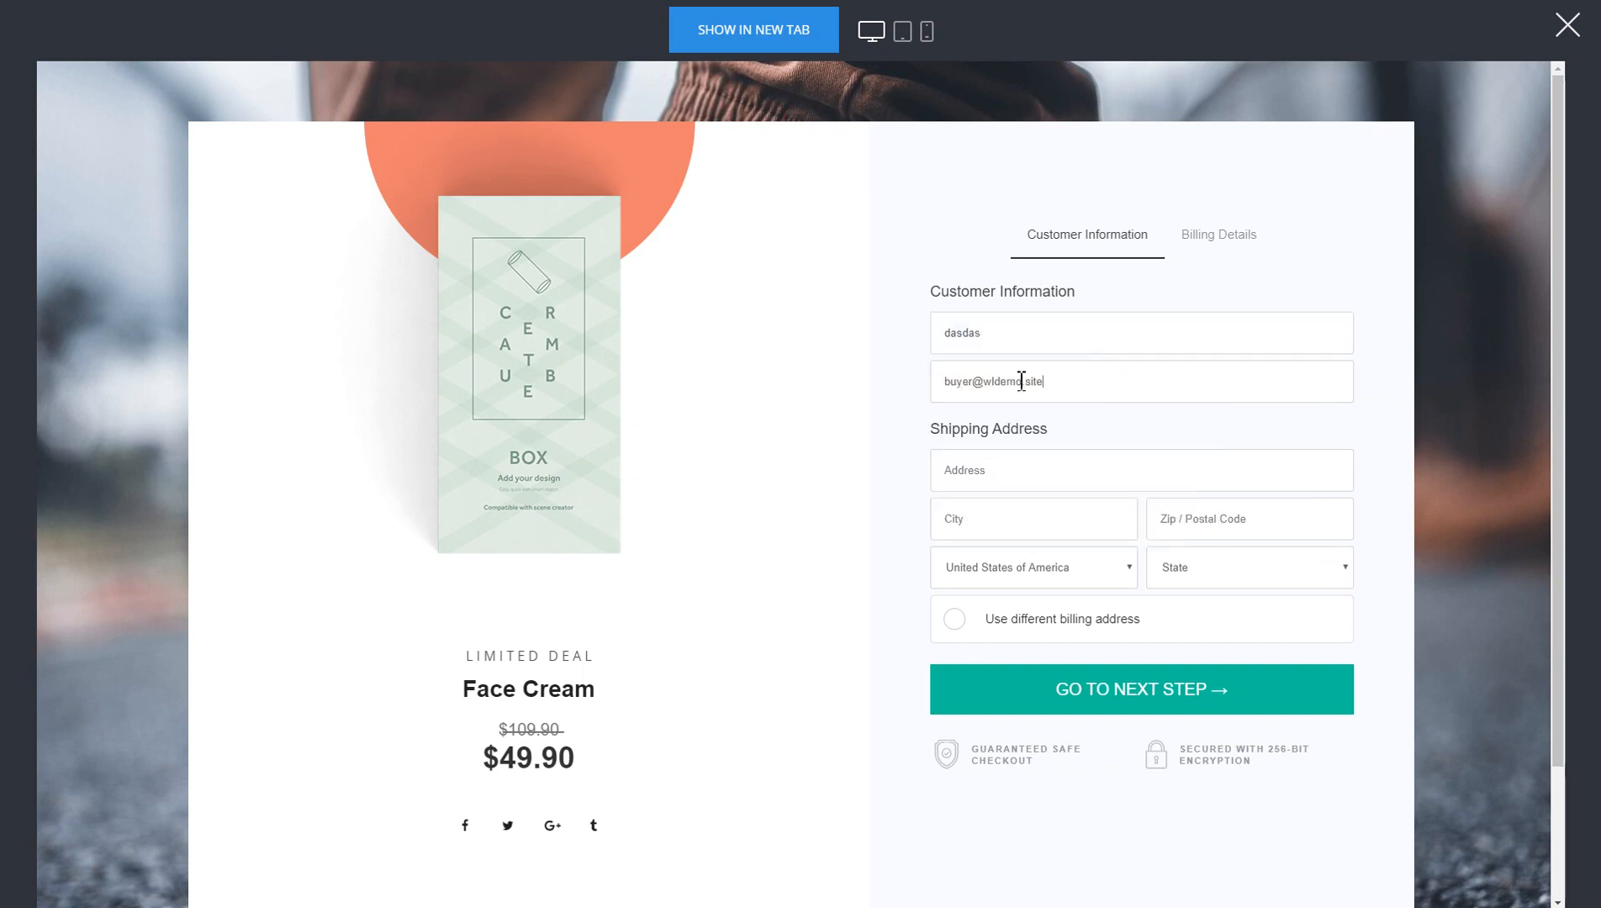
left_click(1019, 461)
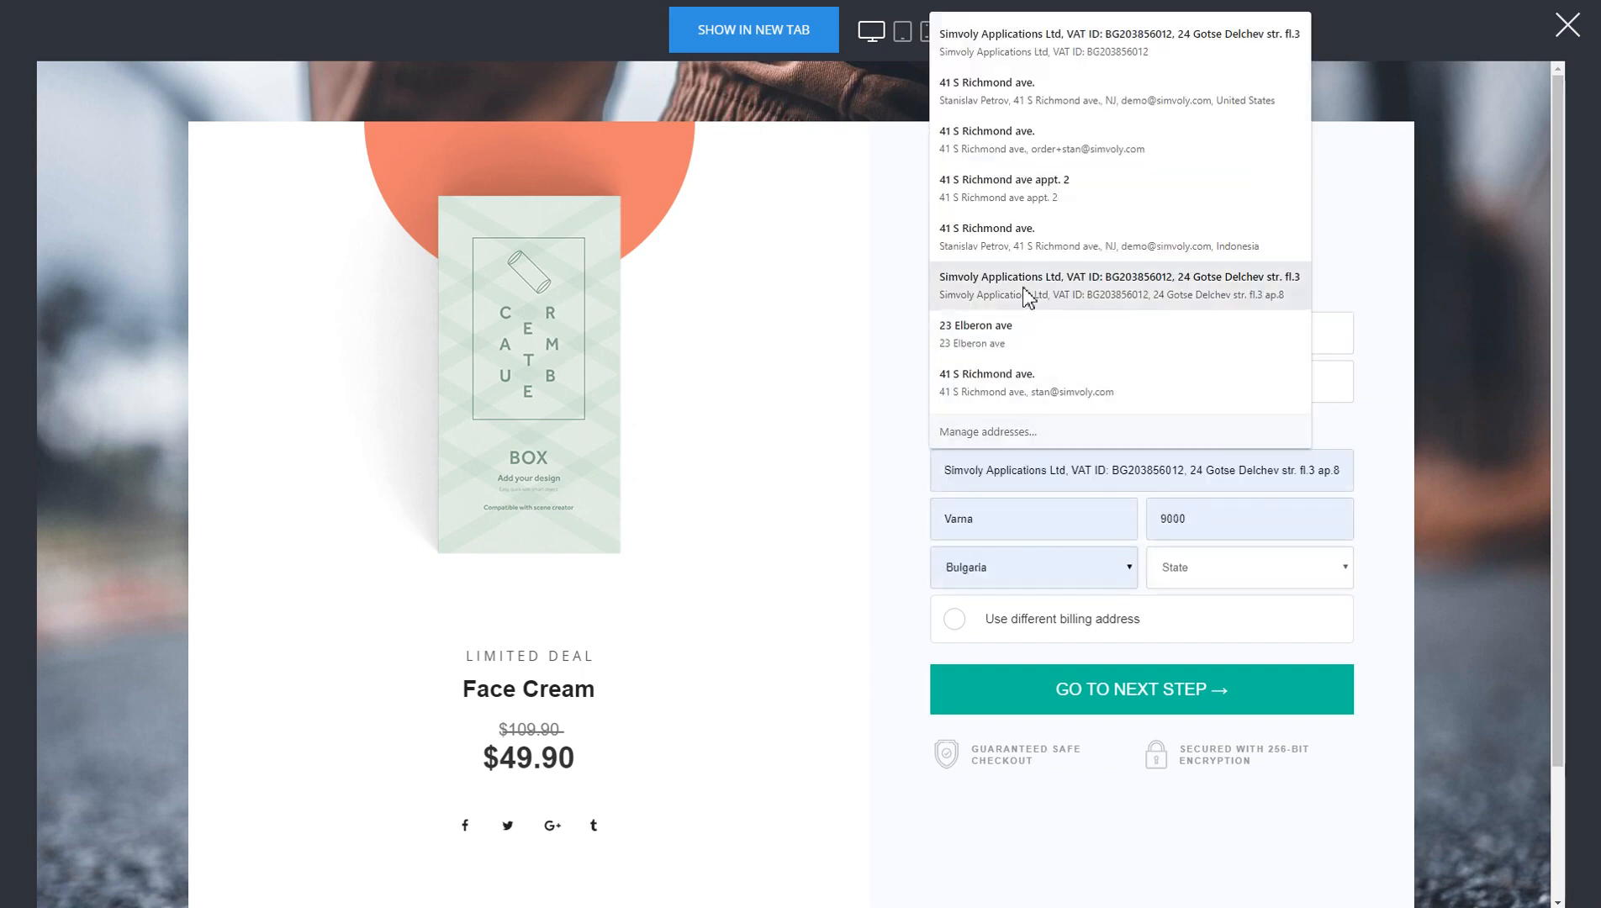
left_click(1019, 239)
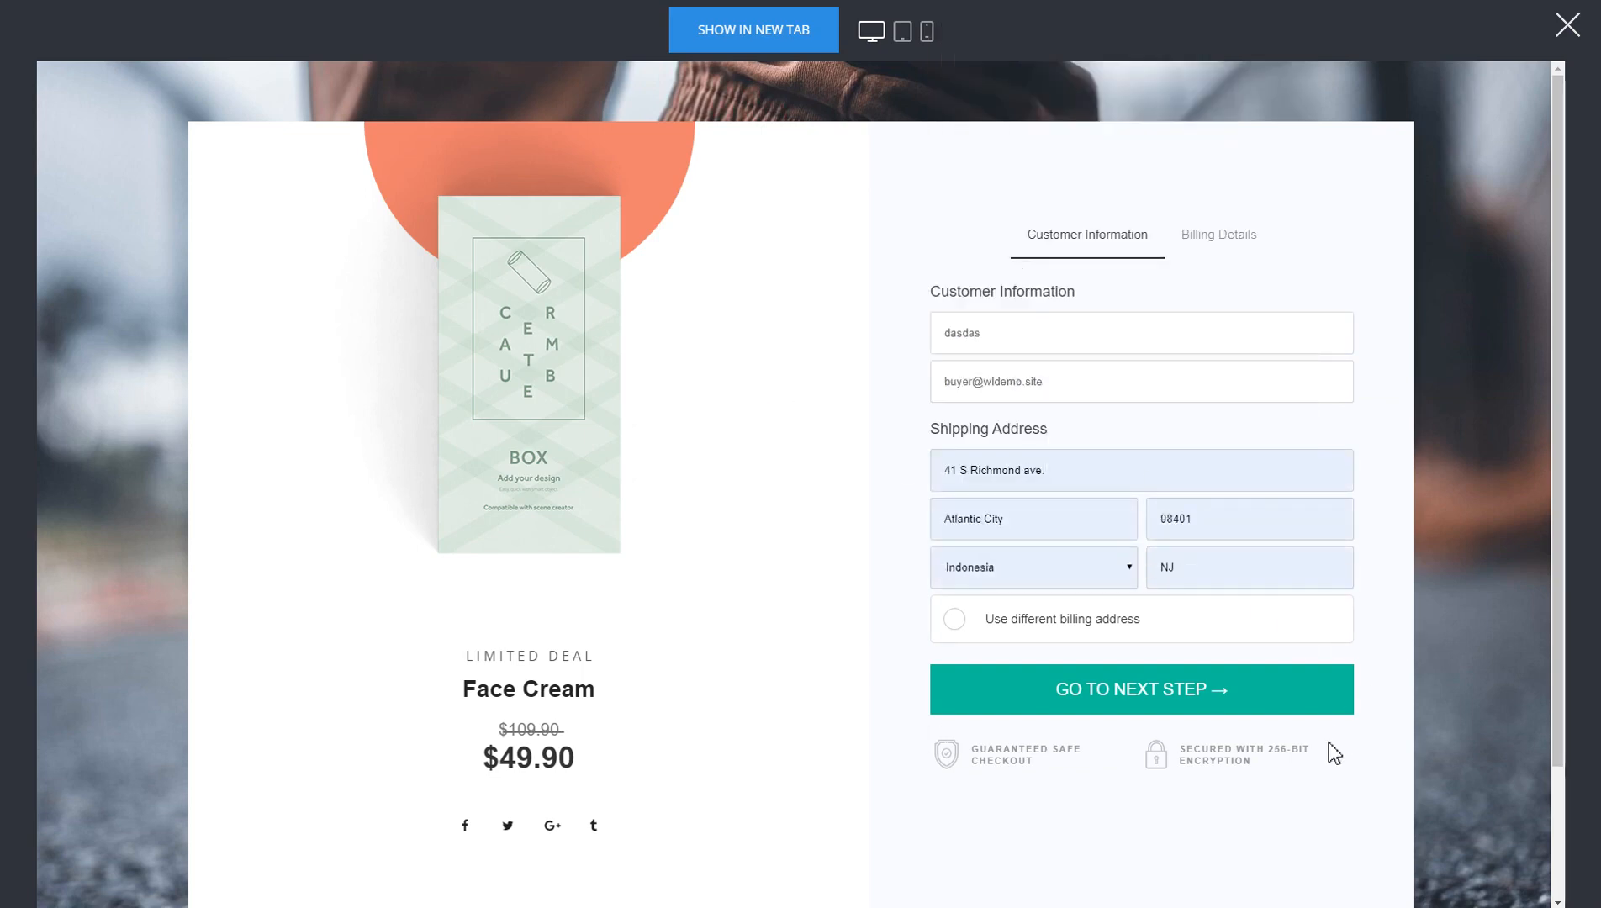
left_click(1226, 698)
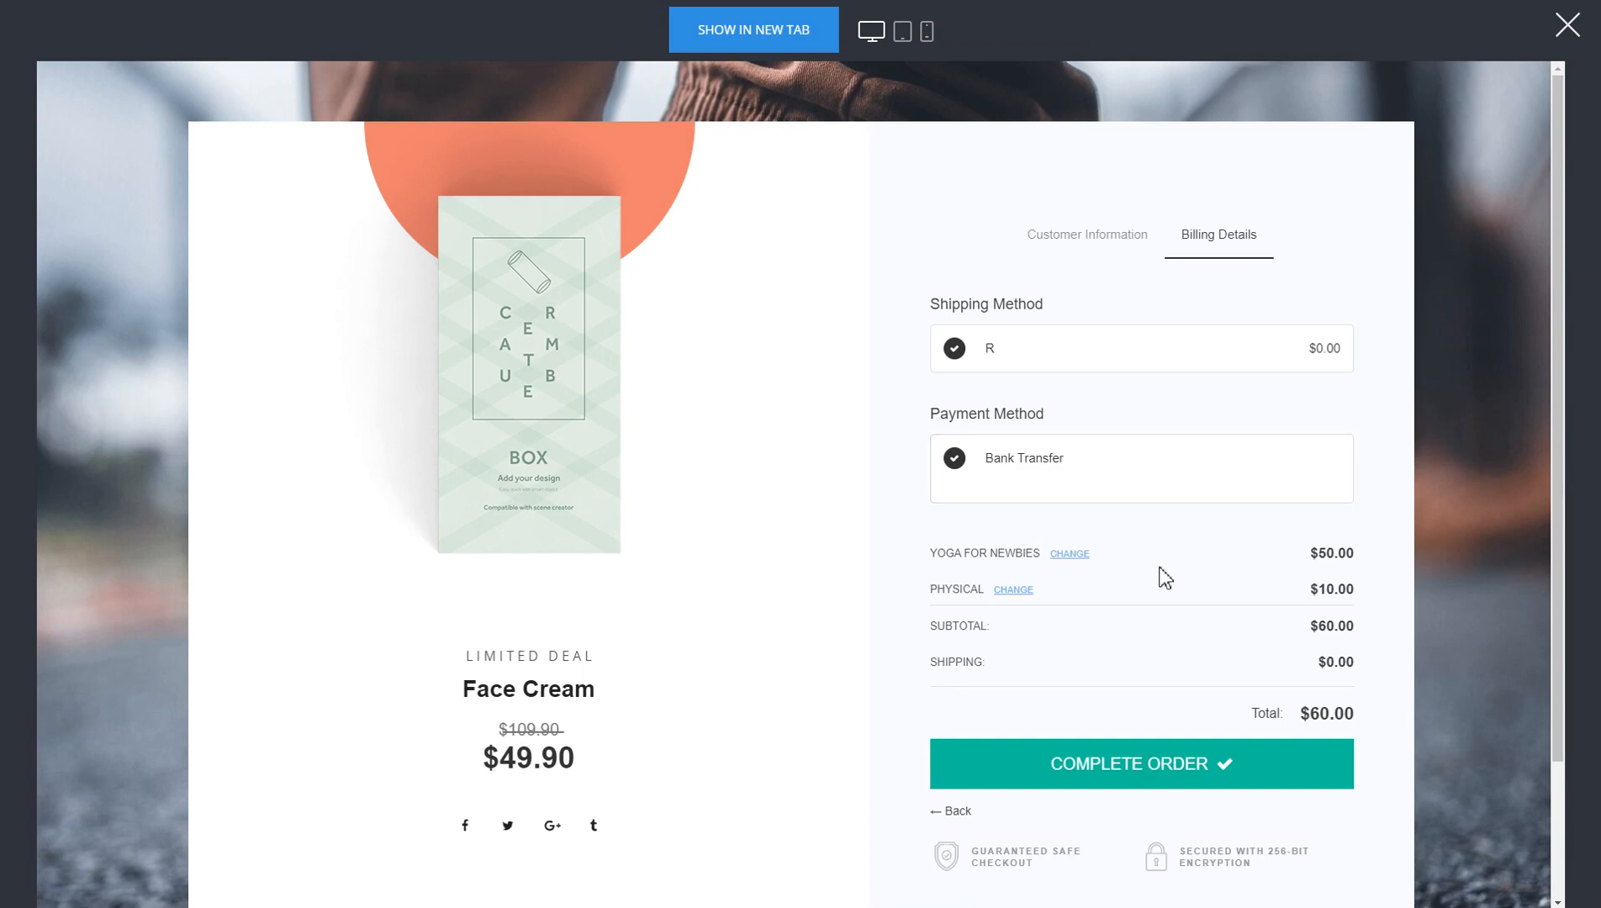
Step: Change the quantity of Yoga for Newbies in the order summary to 2 and update the order
left_click(1069, 554)
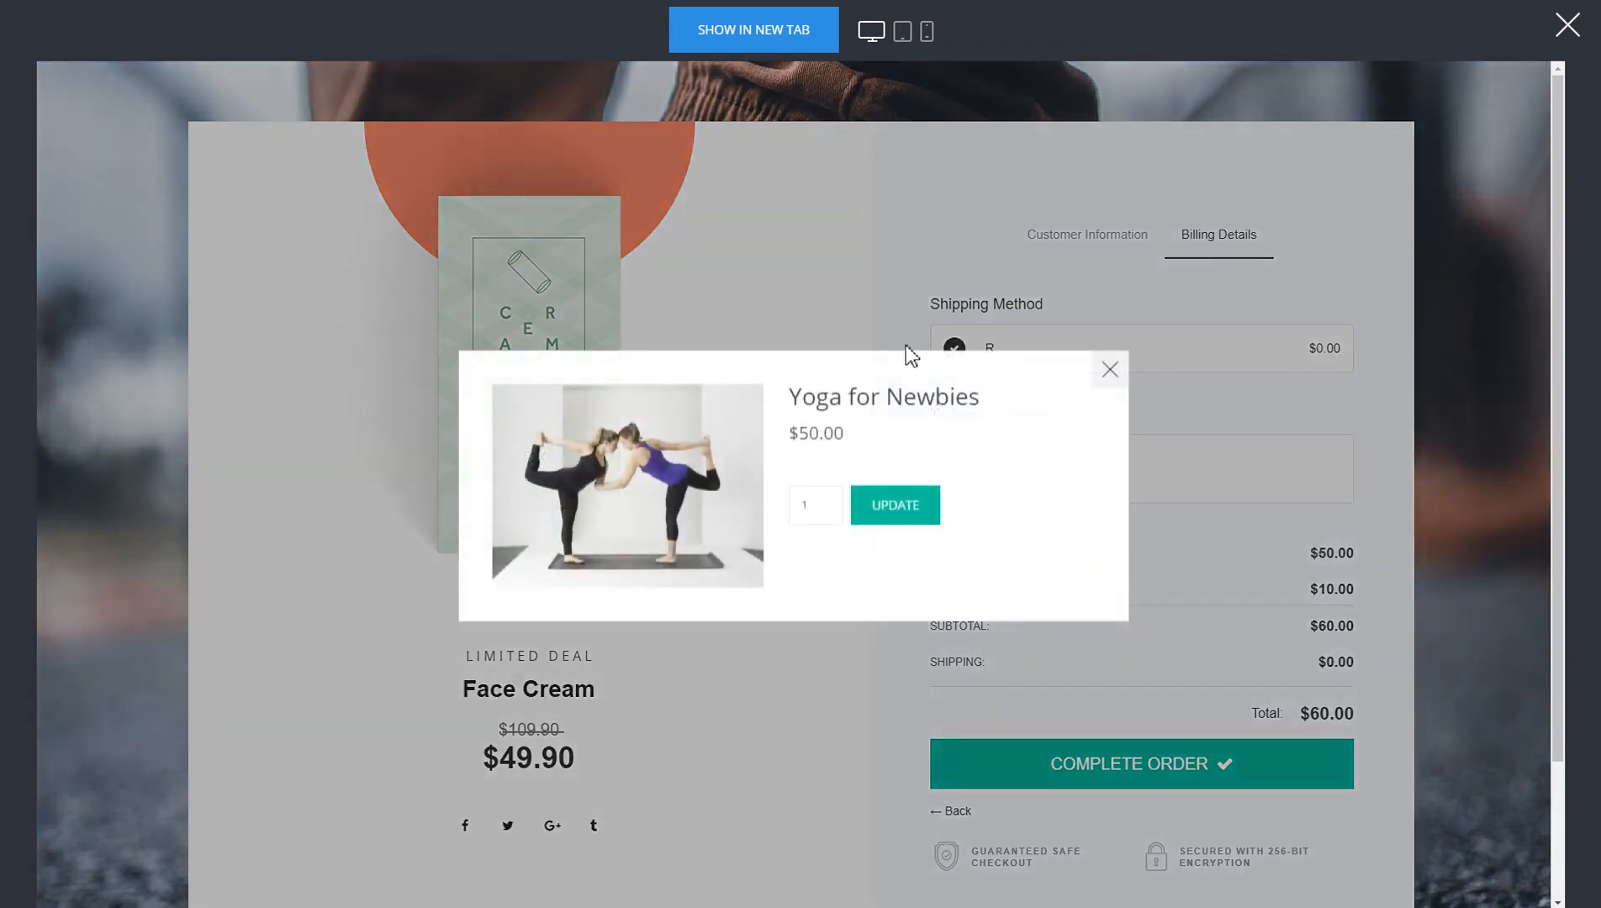
left_click(825, 502)
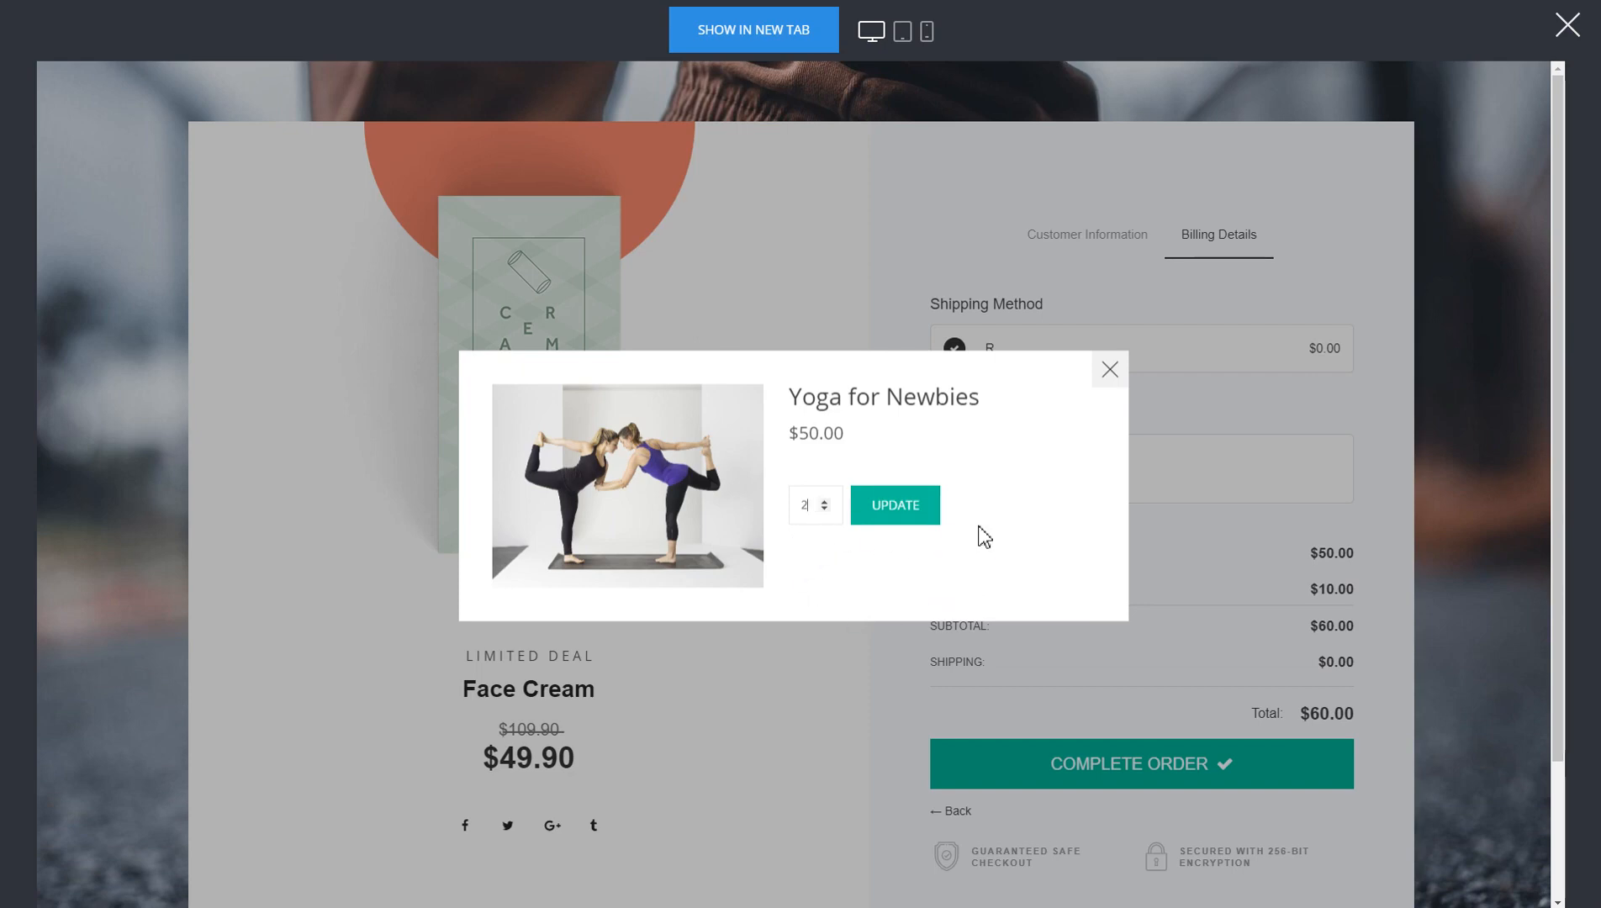
left_click(911, 510)
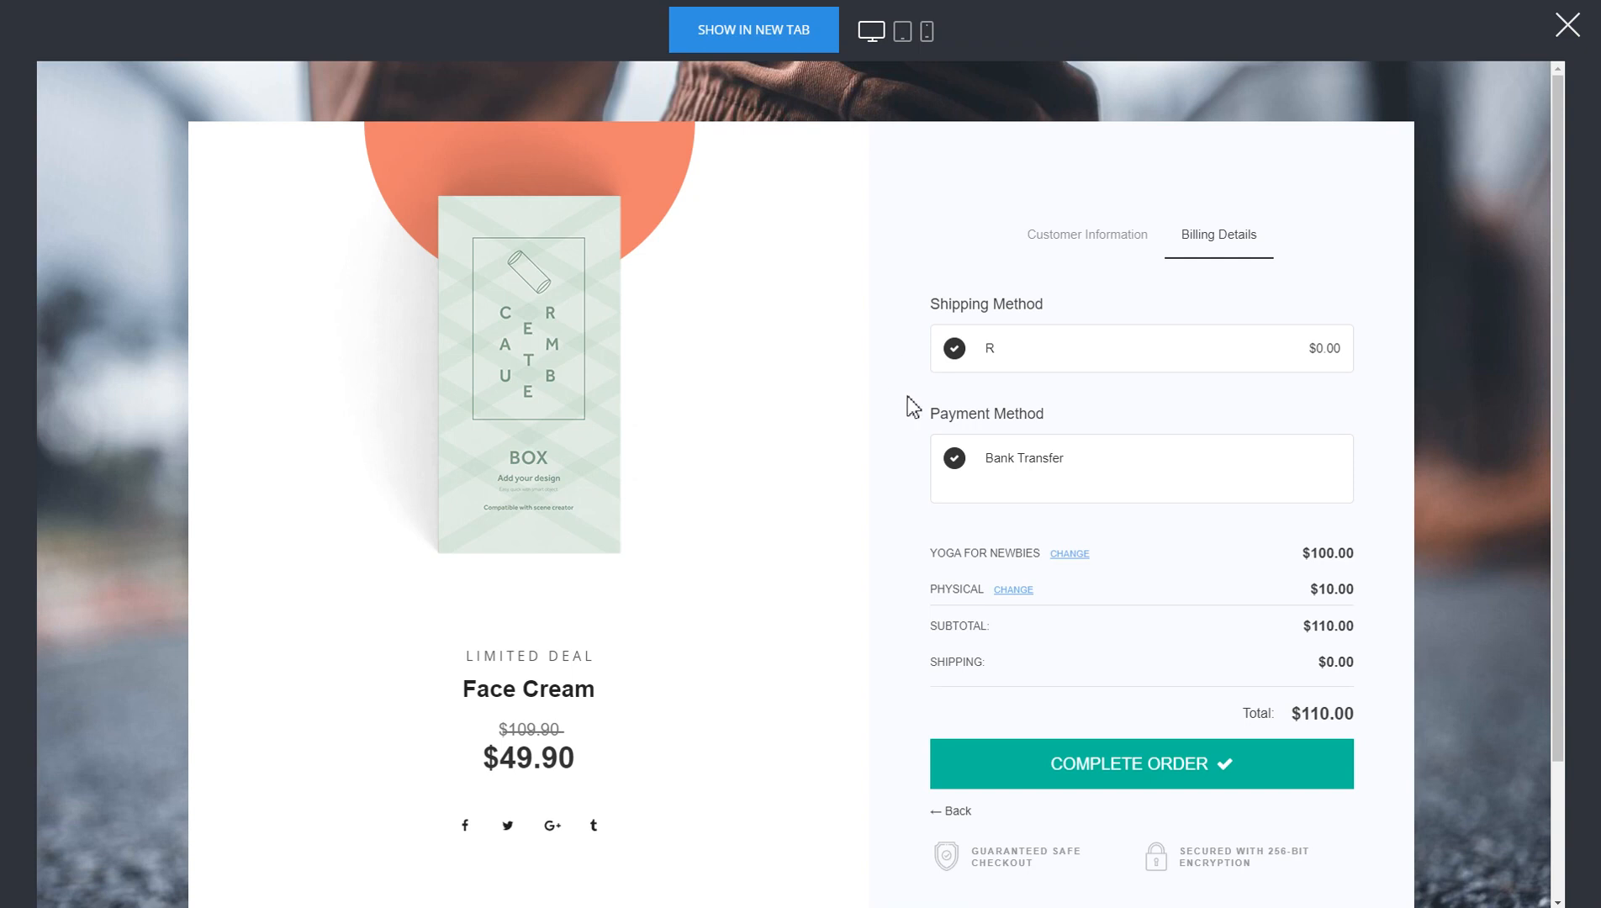
Step: Close and reopen the landing page preview, and examine the Checkout Now link and the product section
left_click(1567, 25)
left_click(51, 584)
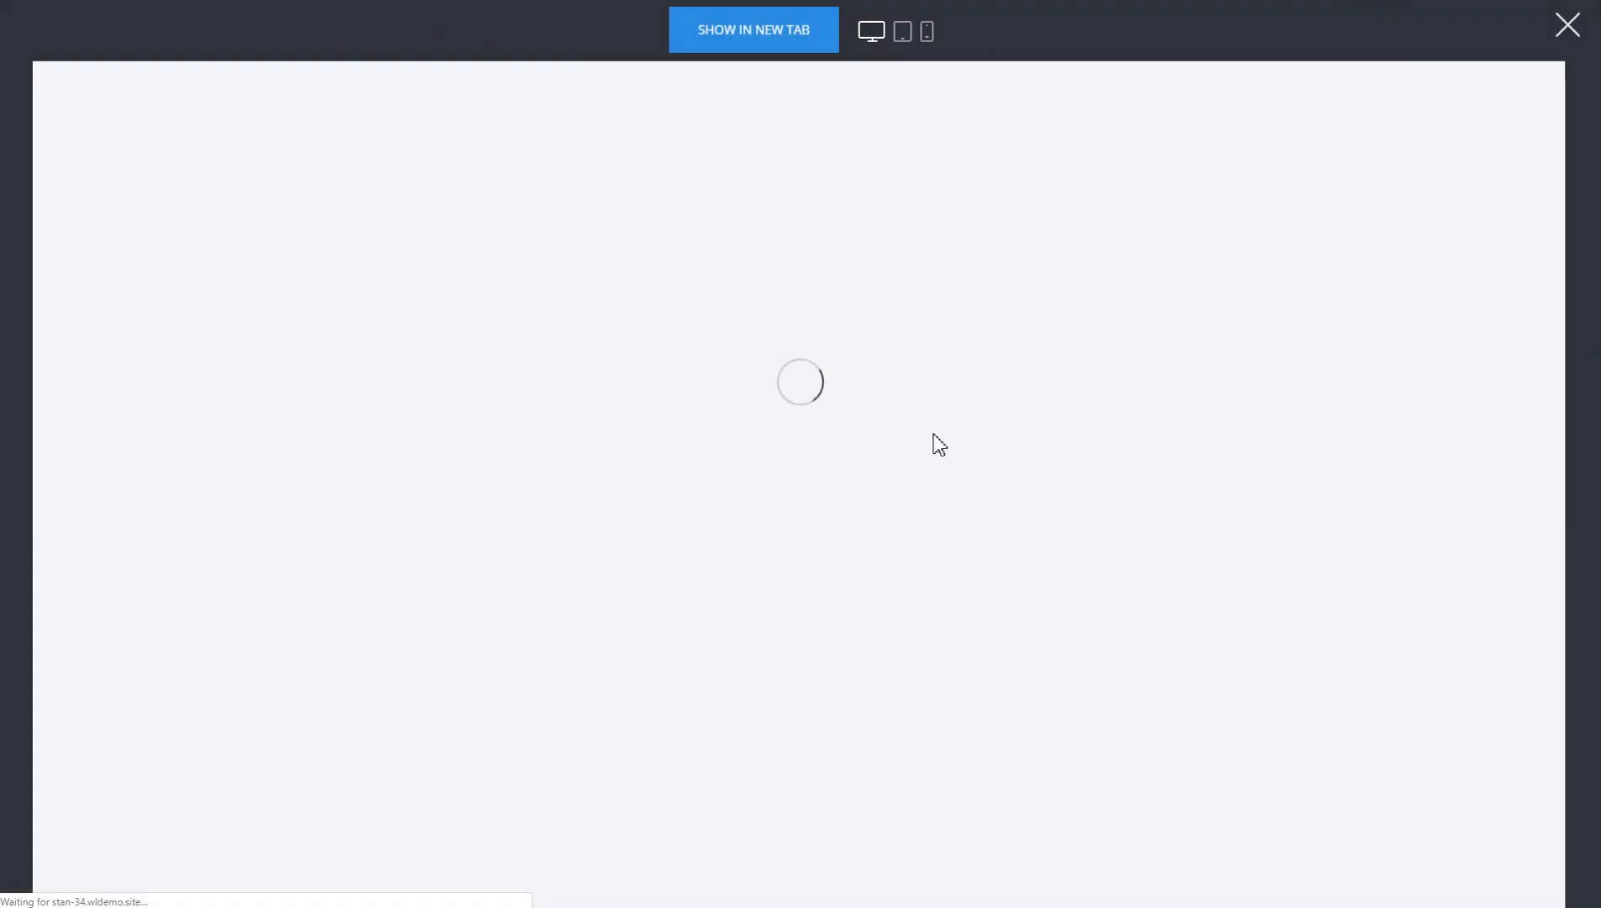
scroll(1055, 421, "down", 5)
scroll(1053, 414, "up", 5)
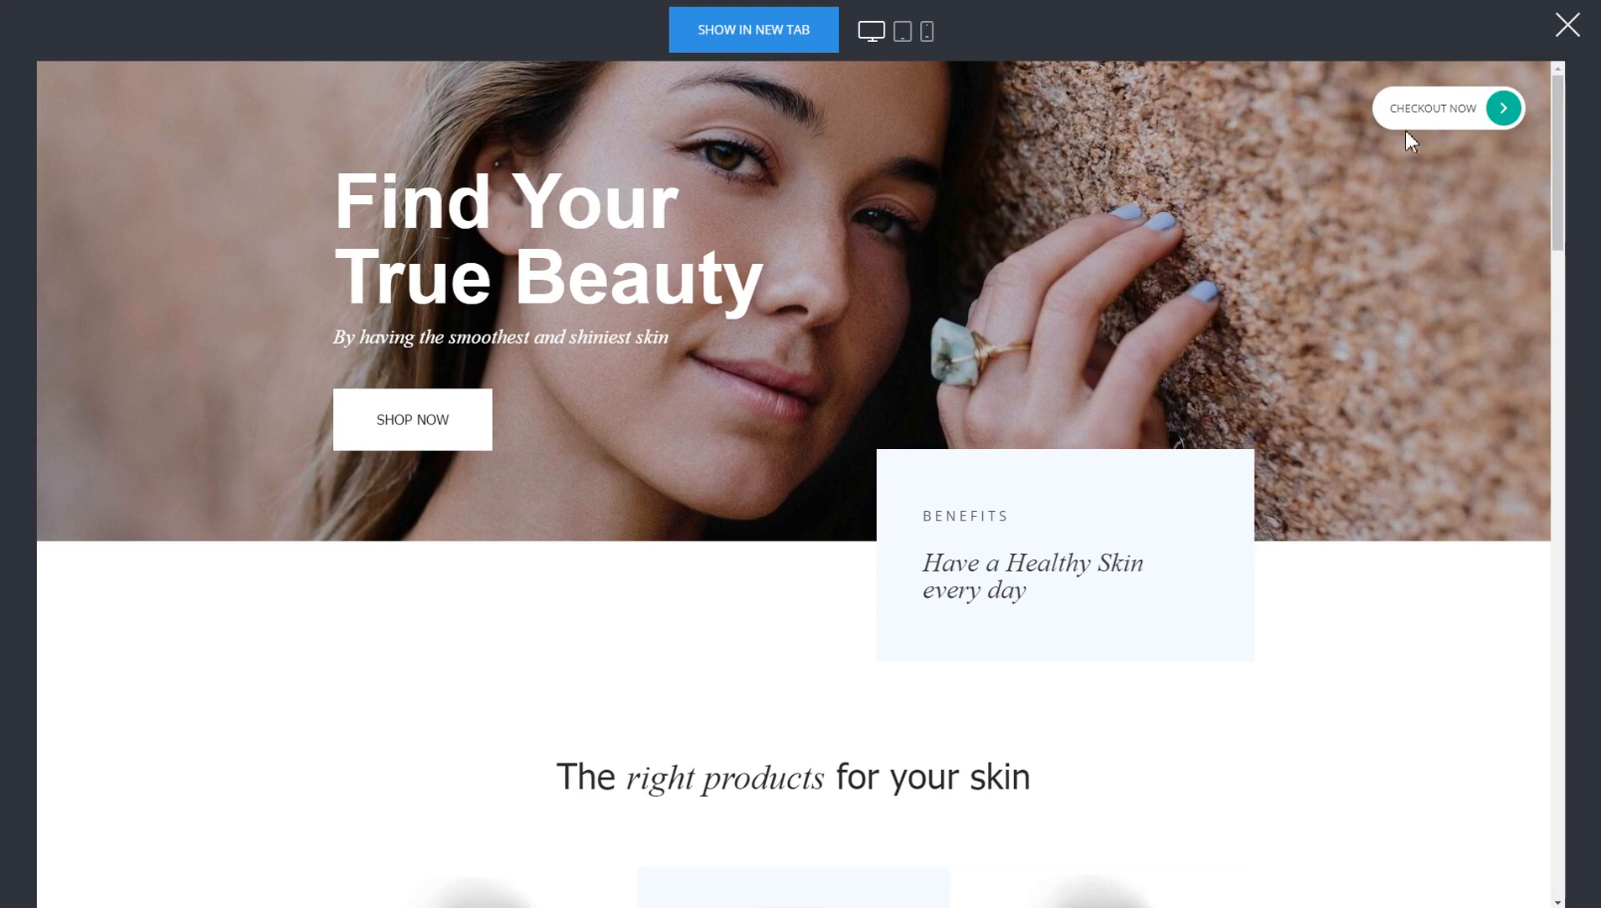
scroll(1341, 362, "down", 4)
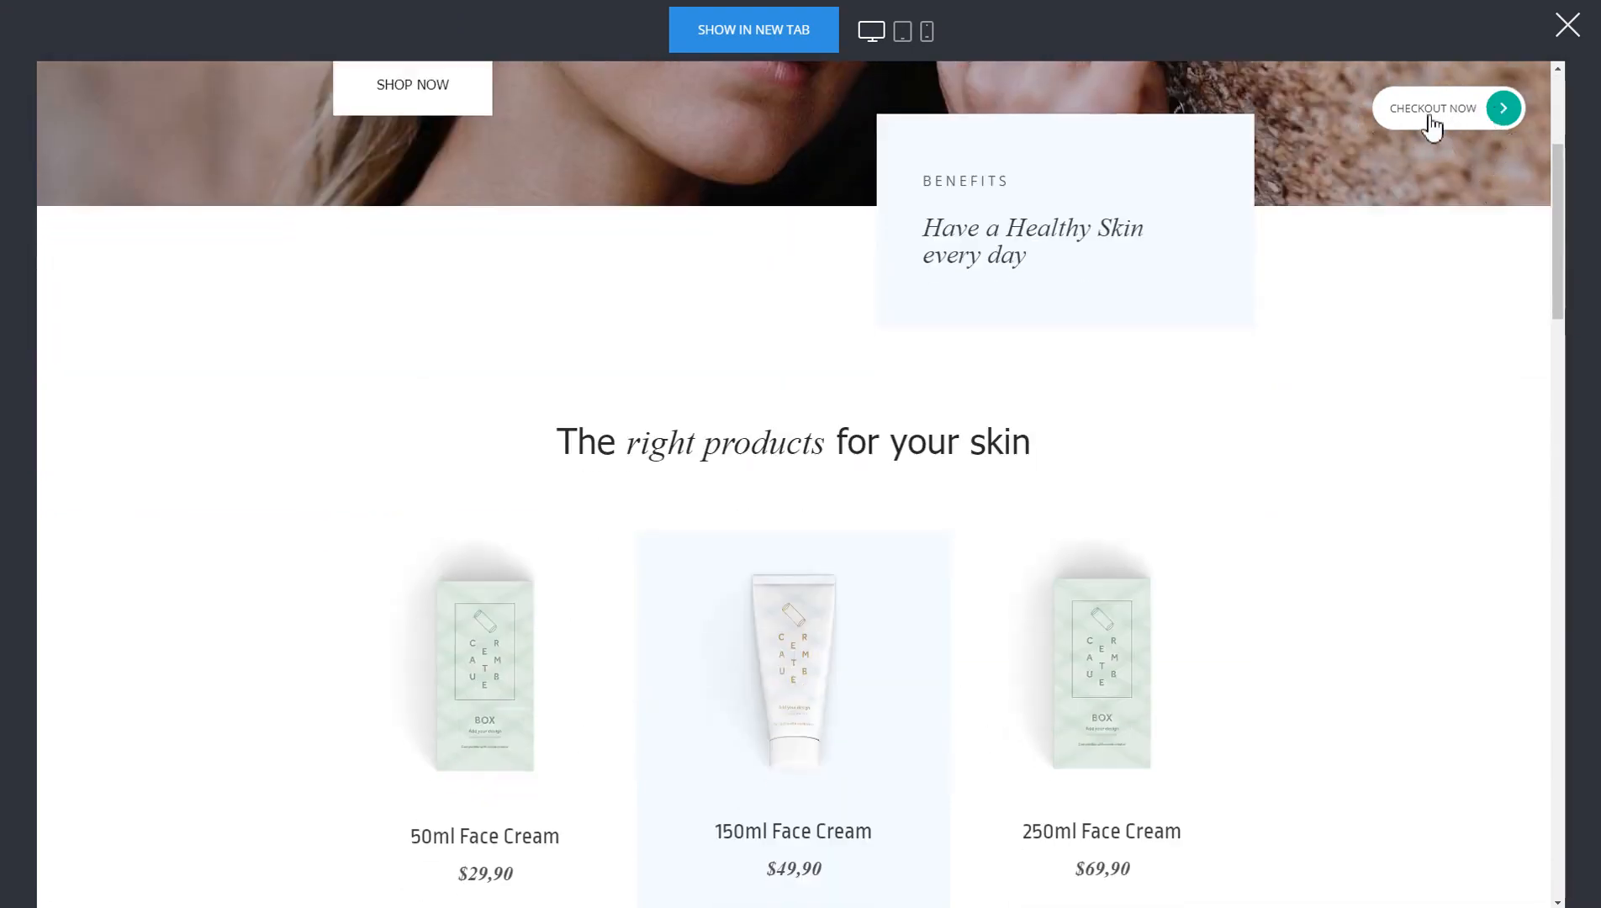
scroll(1280, 341, "down", 4)
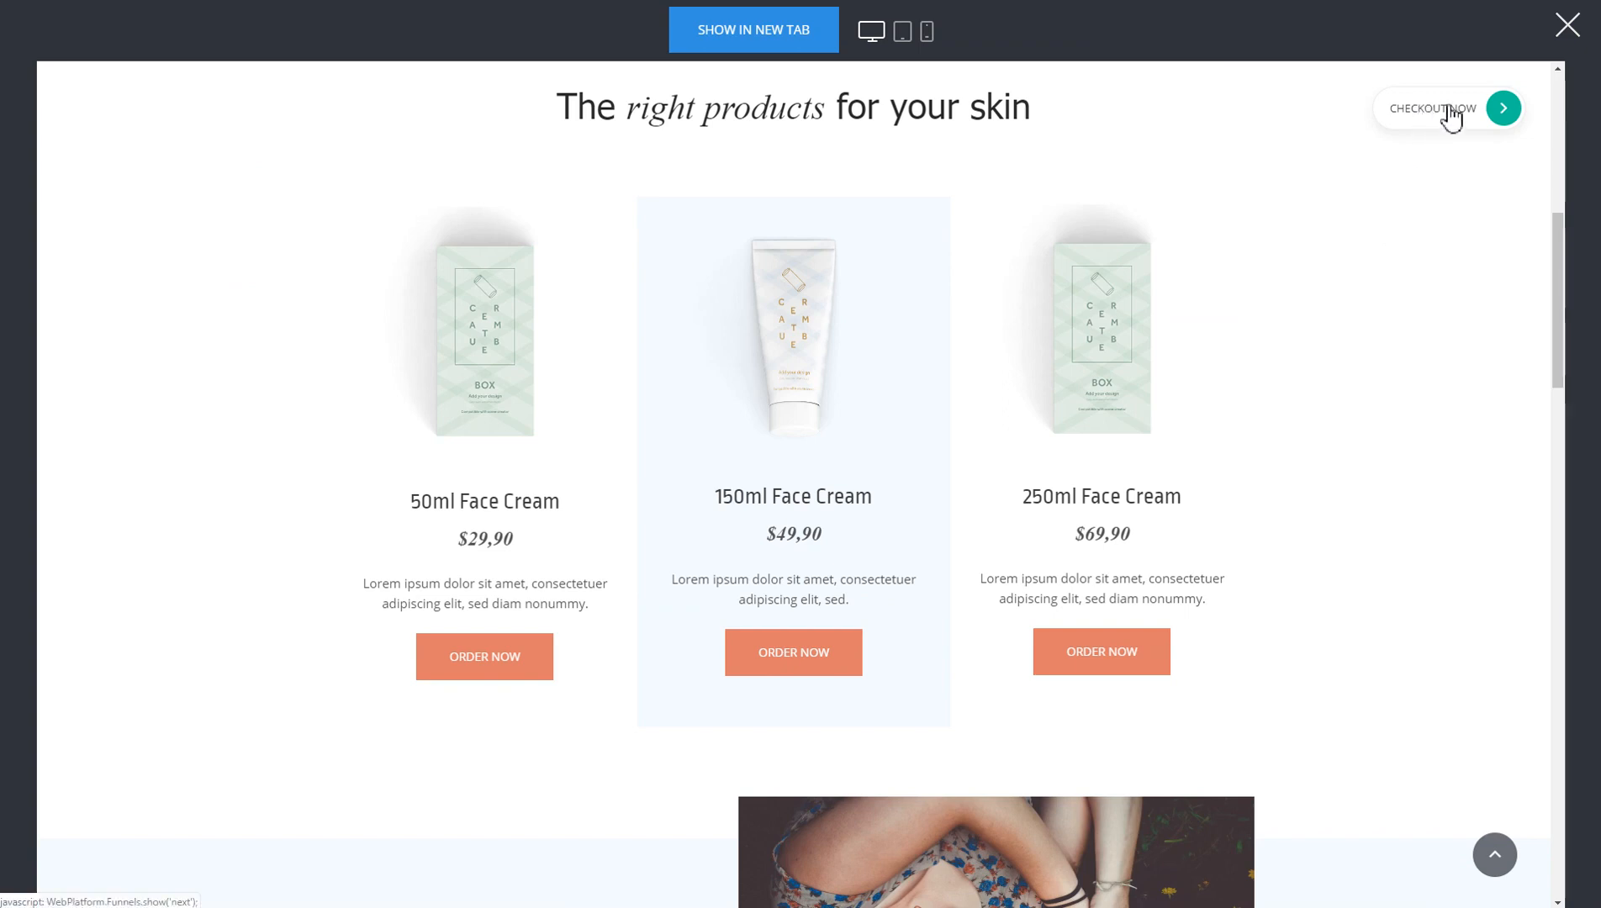
scroll(1408, 404, "down", 1)
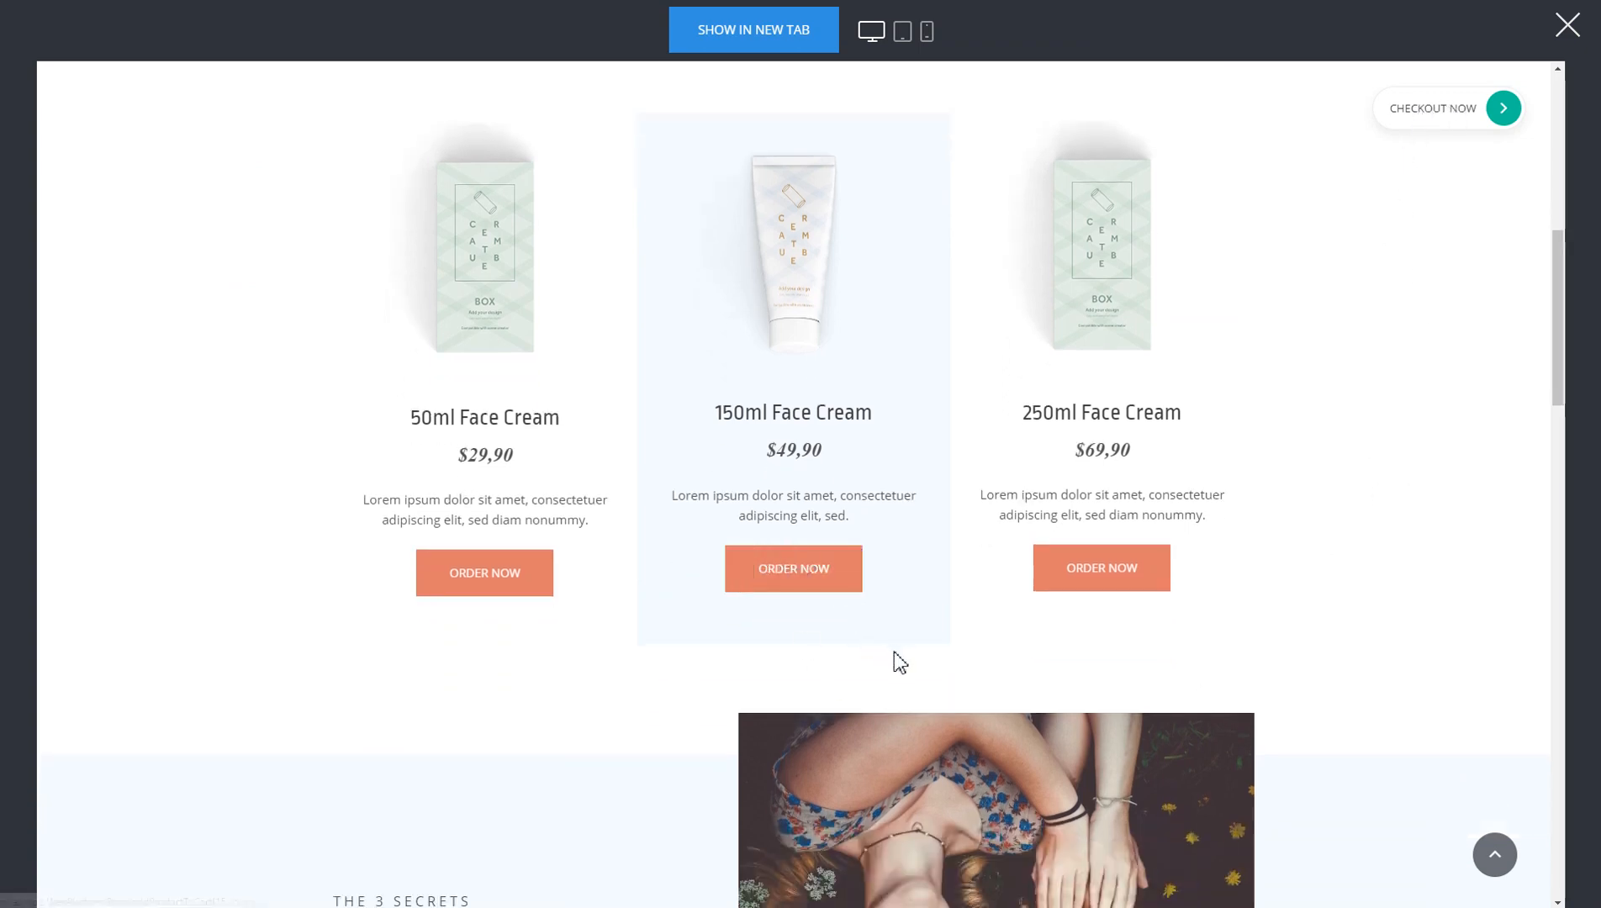
Step: Order the 150ml Face Cream, continue to Billing Details to review the order summary, and close the preview
left_click(795, 582)
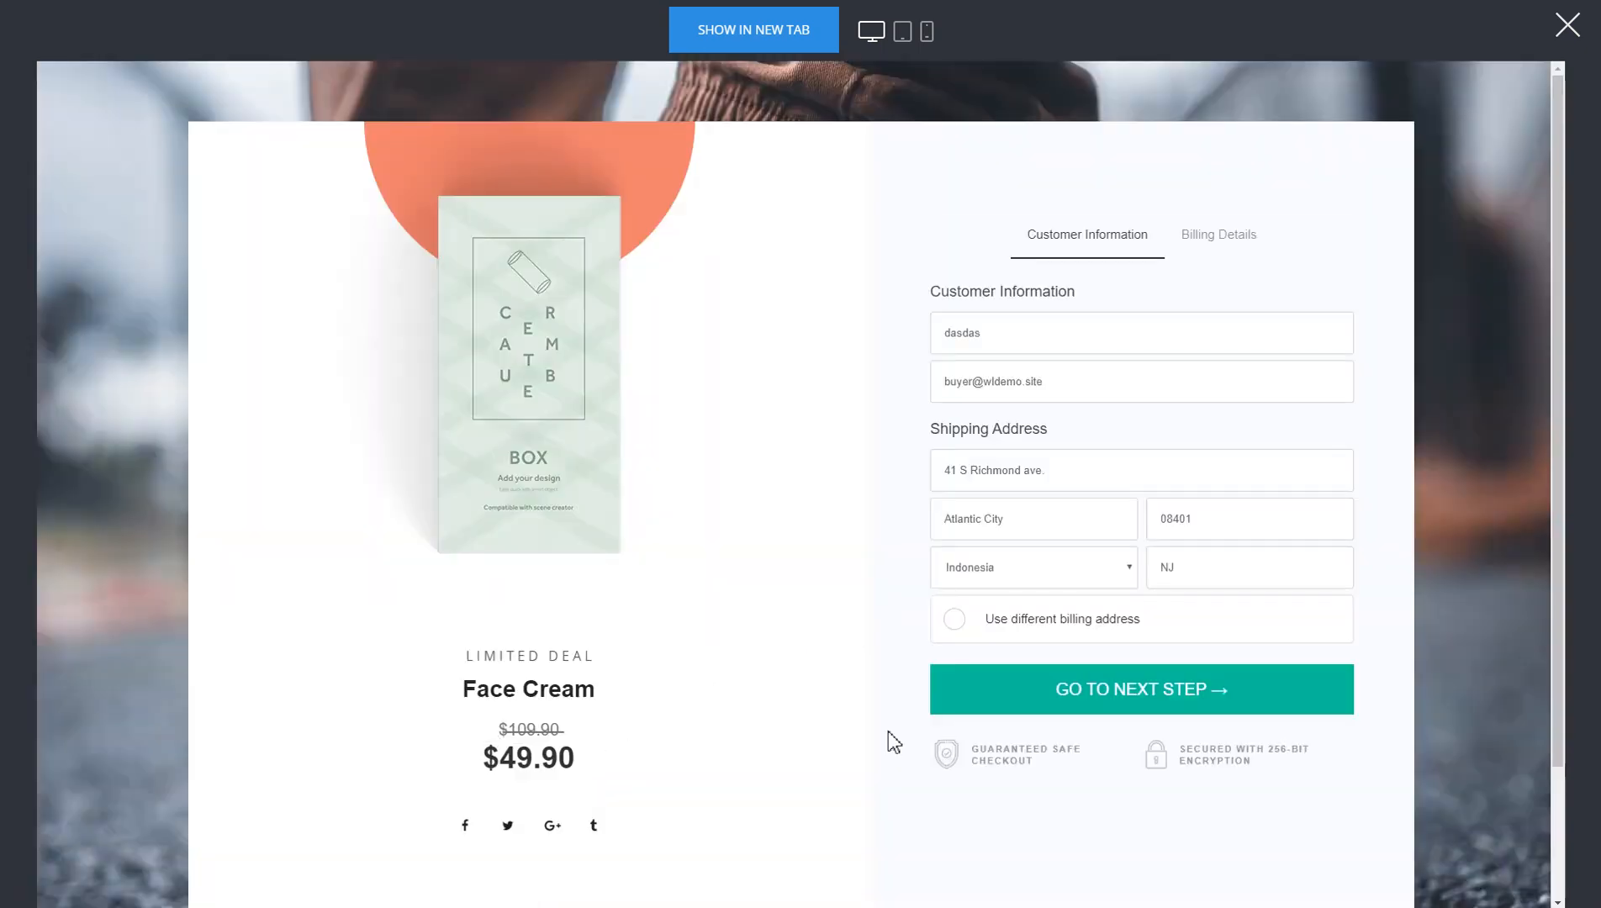
left_click(1112, 693)
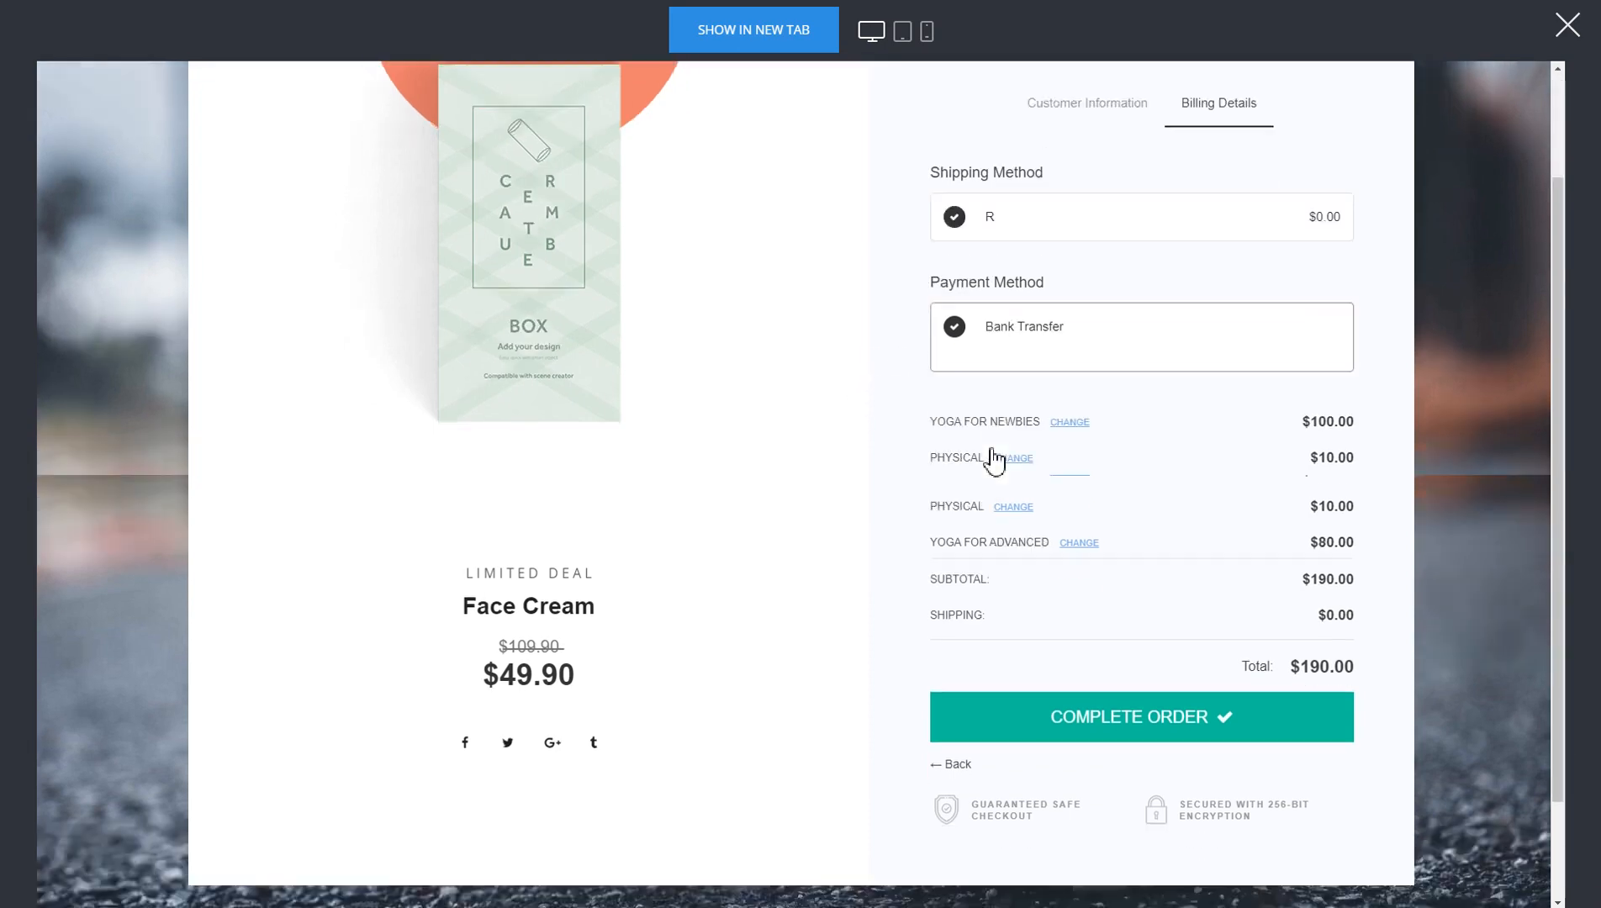
scroll(1490, 454, "down", 2)
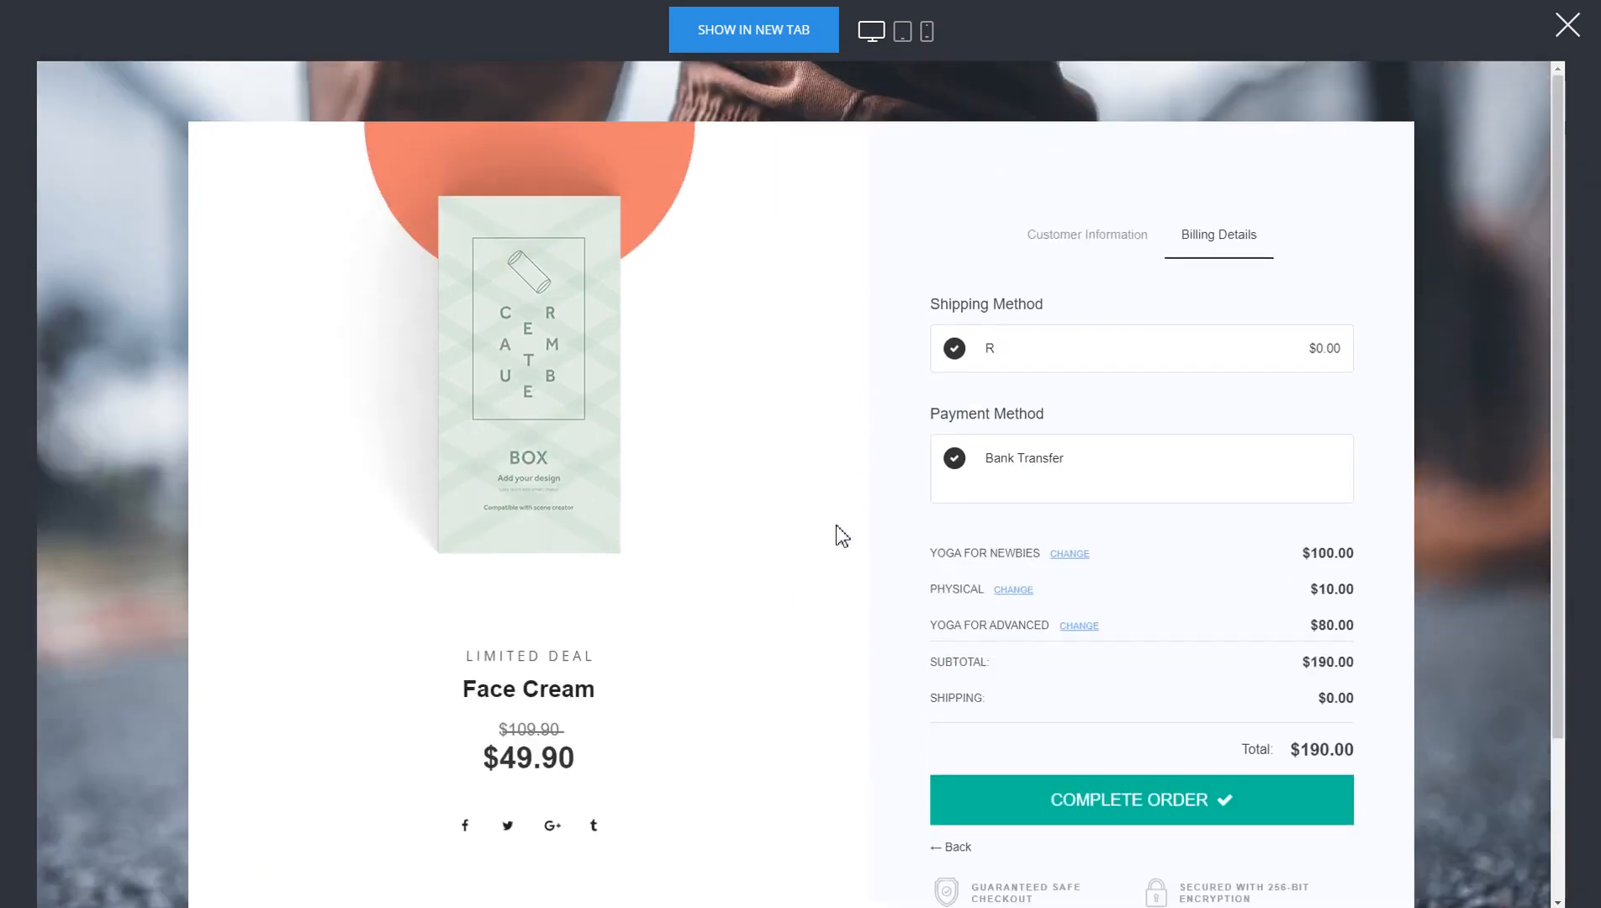
left_click(1092, 235)
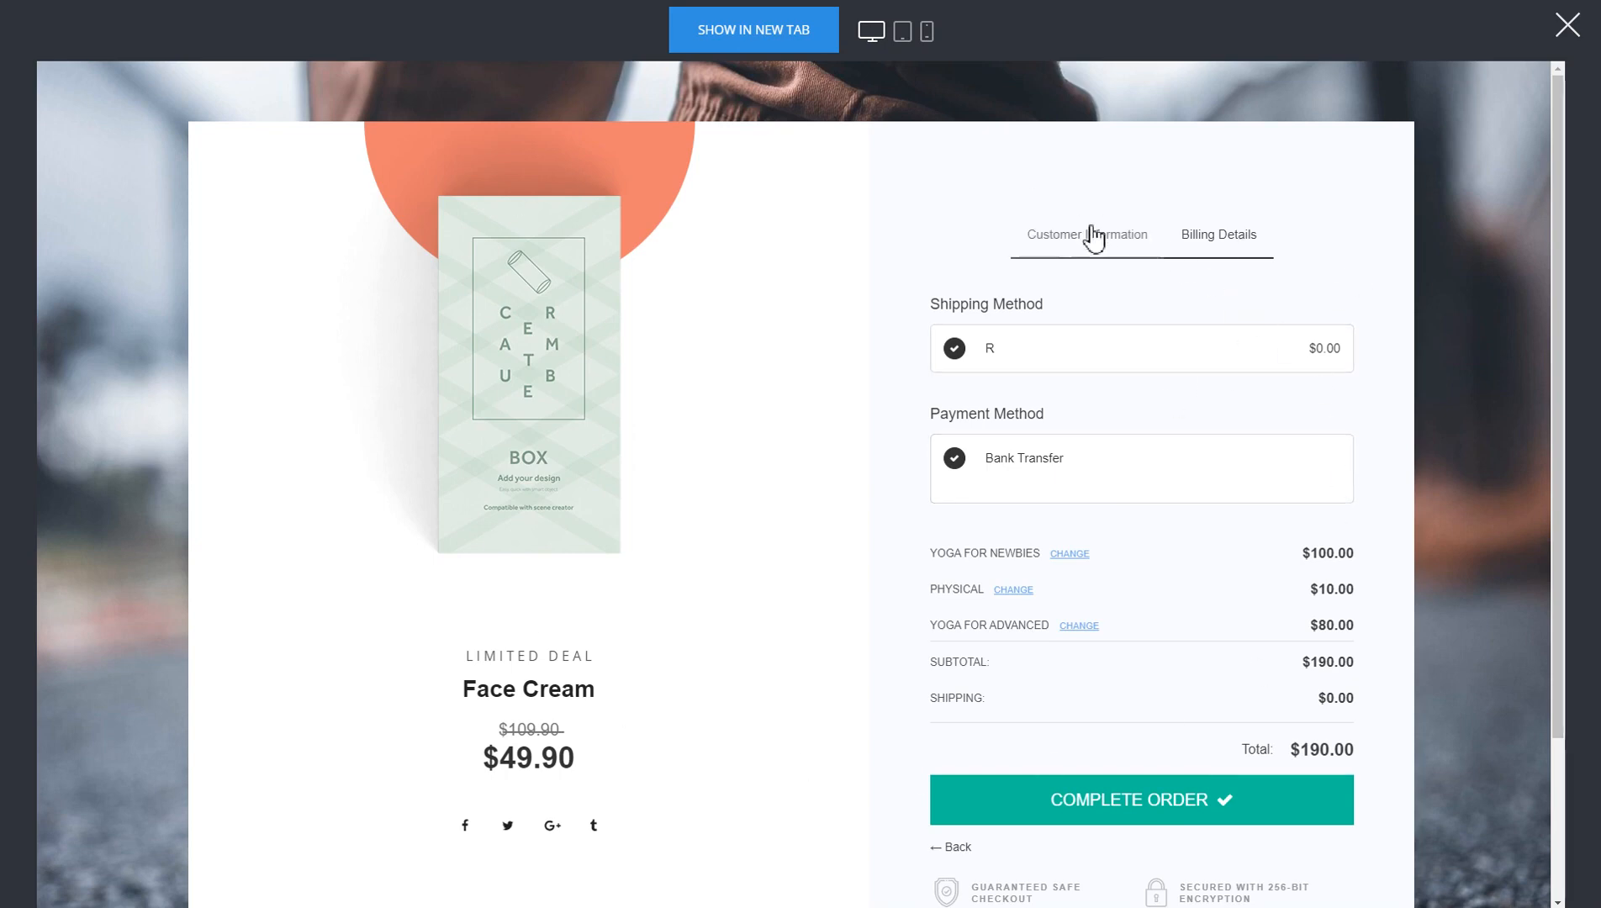
left_click(1569, 34)
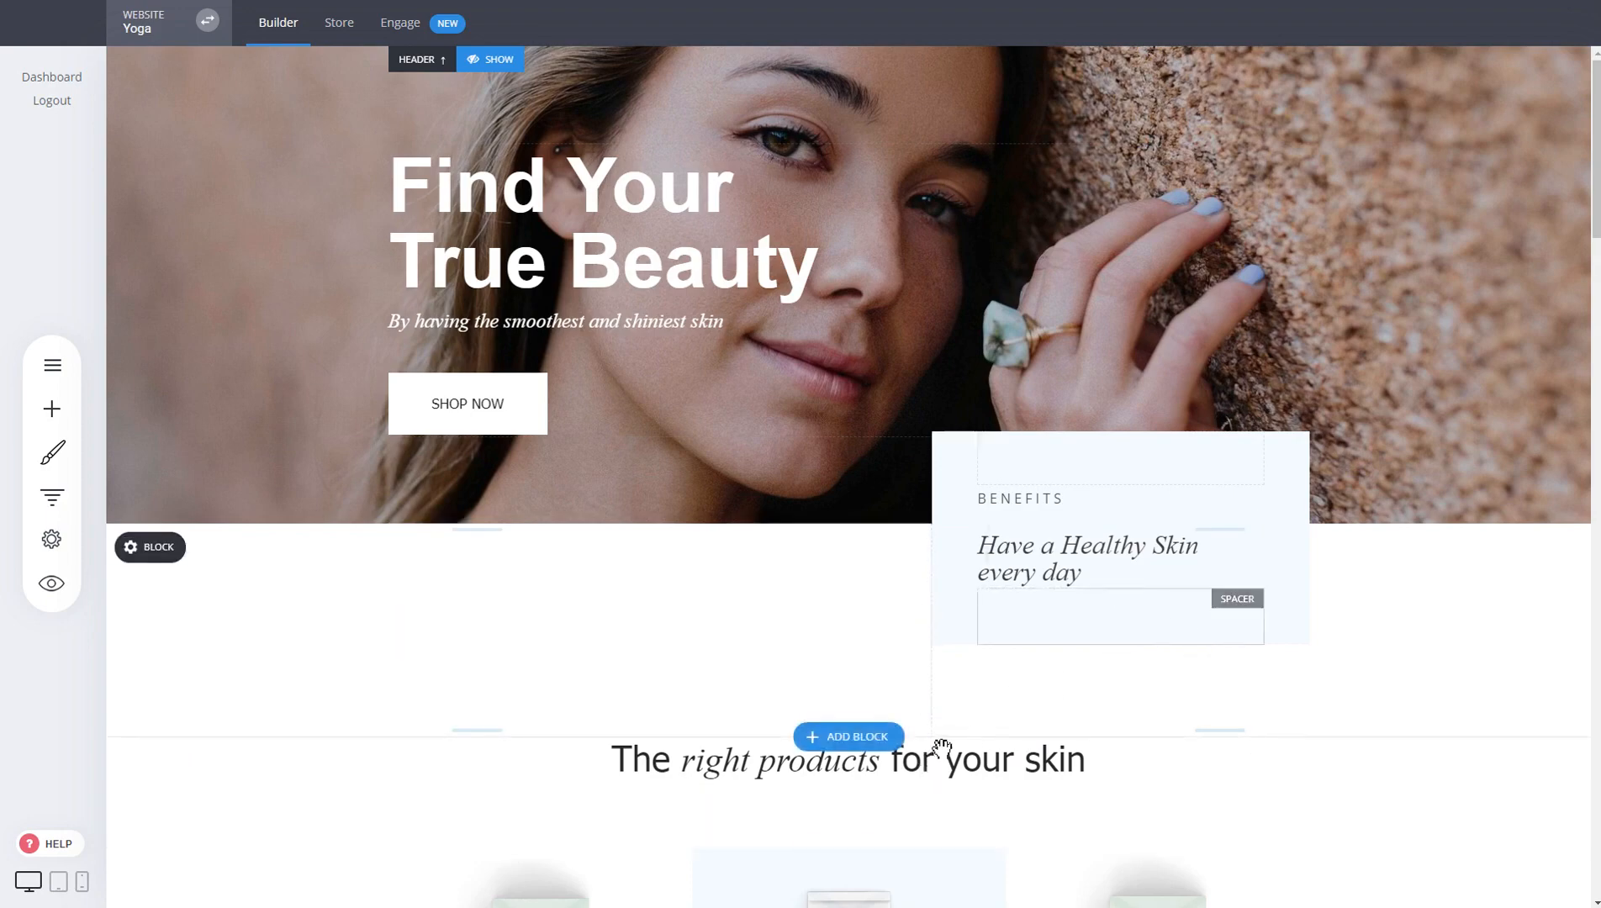
Step: Add a Store widget beneath the heading "The right products for your skin"
scroll(768, 529, "down", 8)
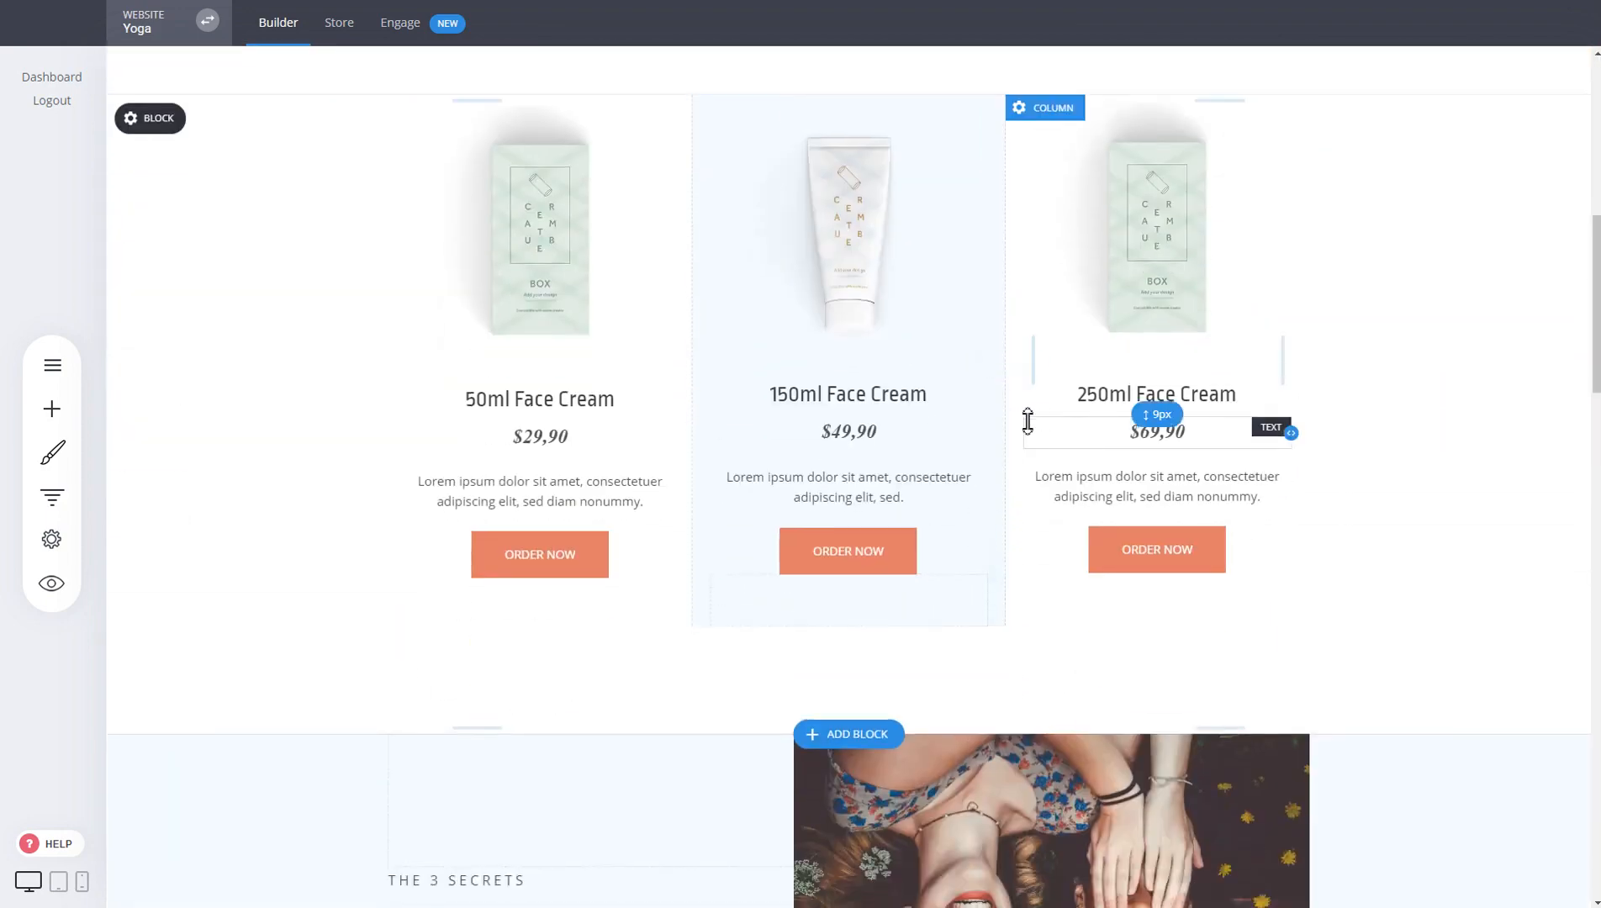
scroll(1026, 422, "up", 5)
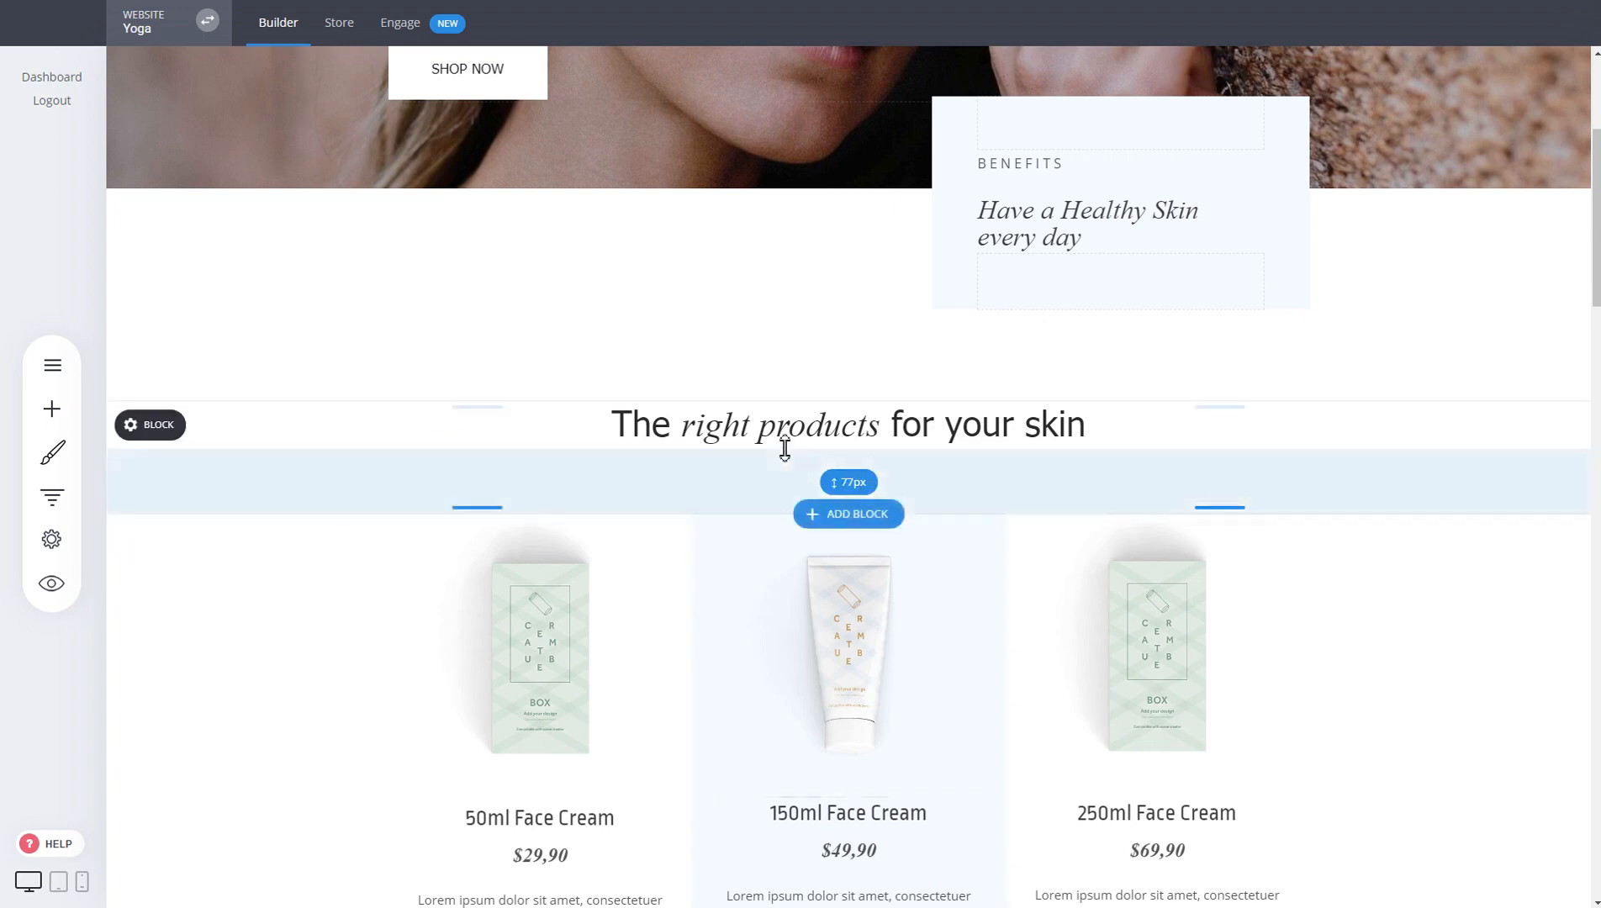
scroll(966, 654, "down", 2)
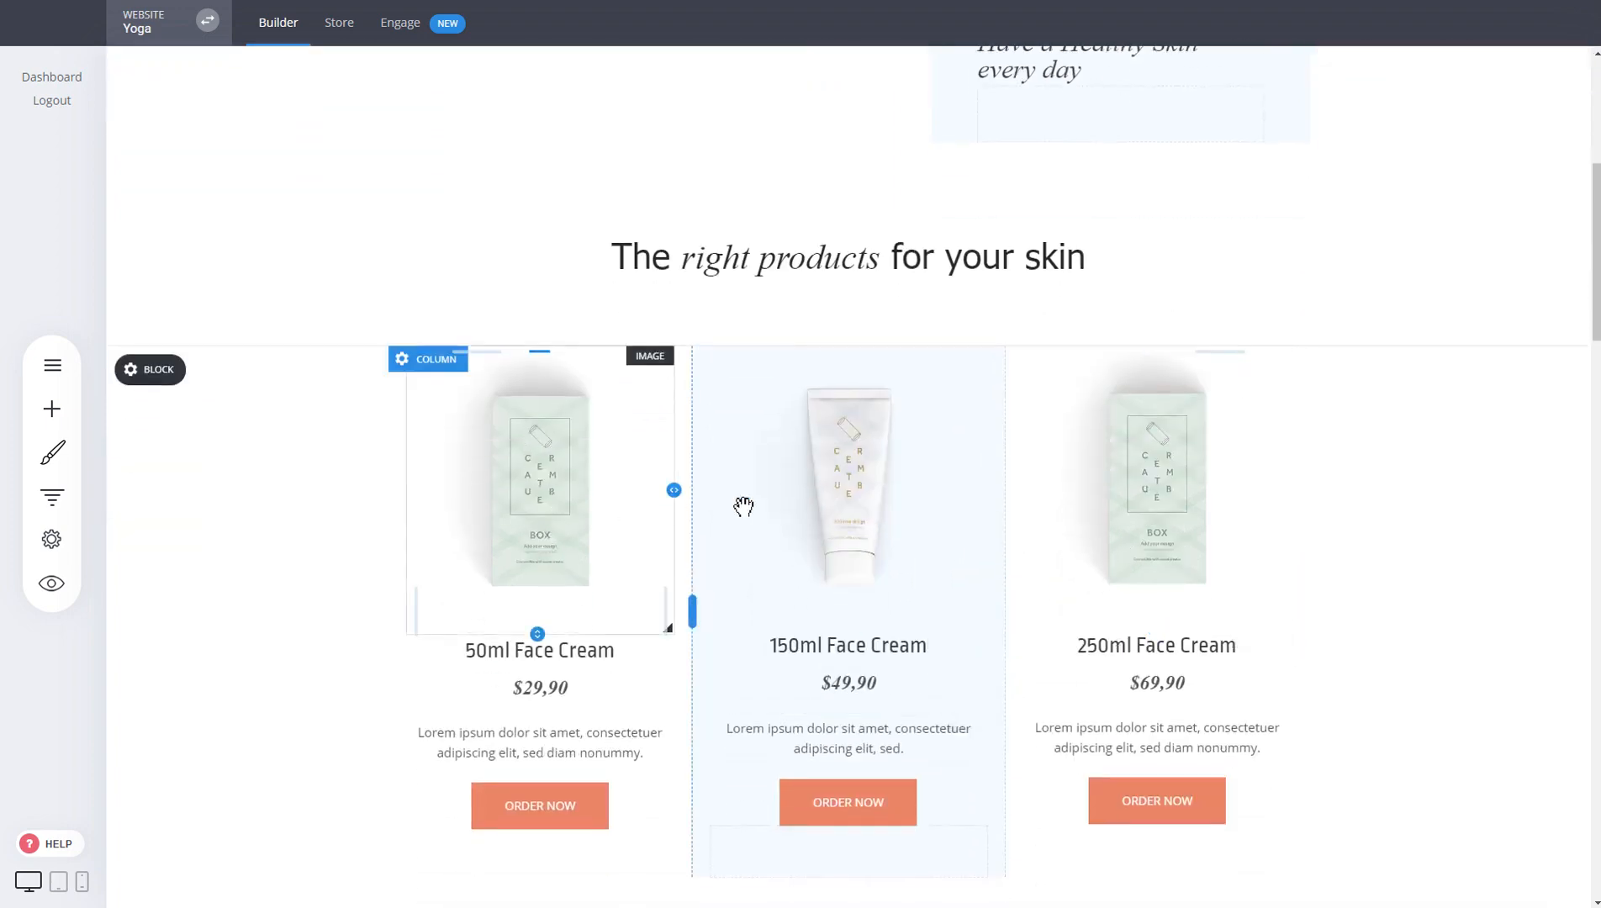
scroll(743, 557, "down", 1)
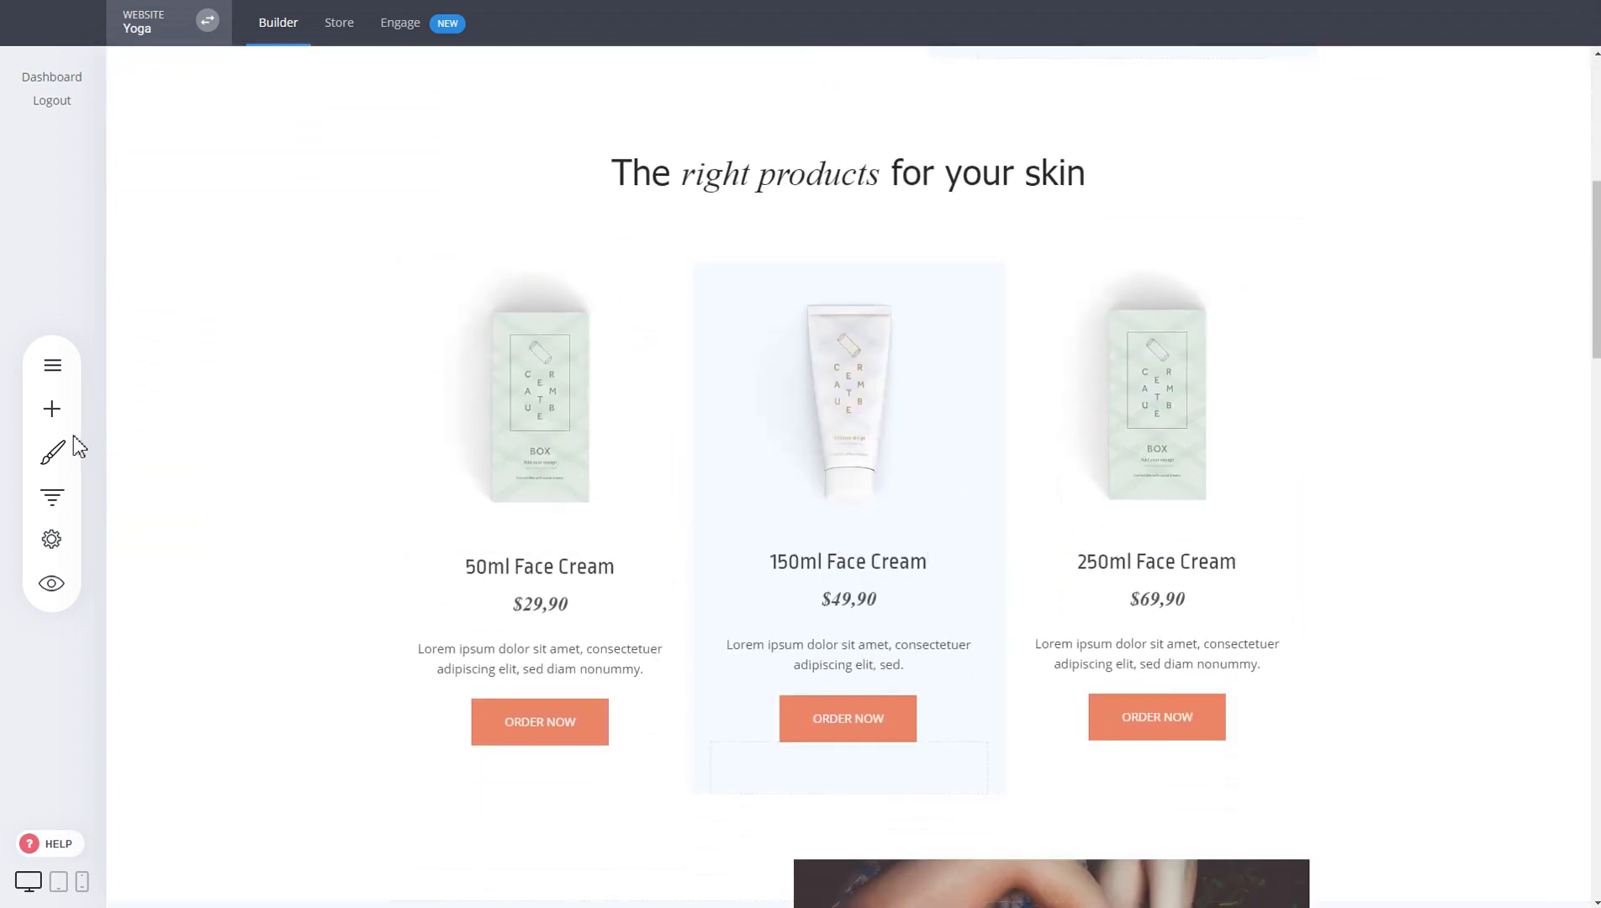
left_click(52, 408)
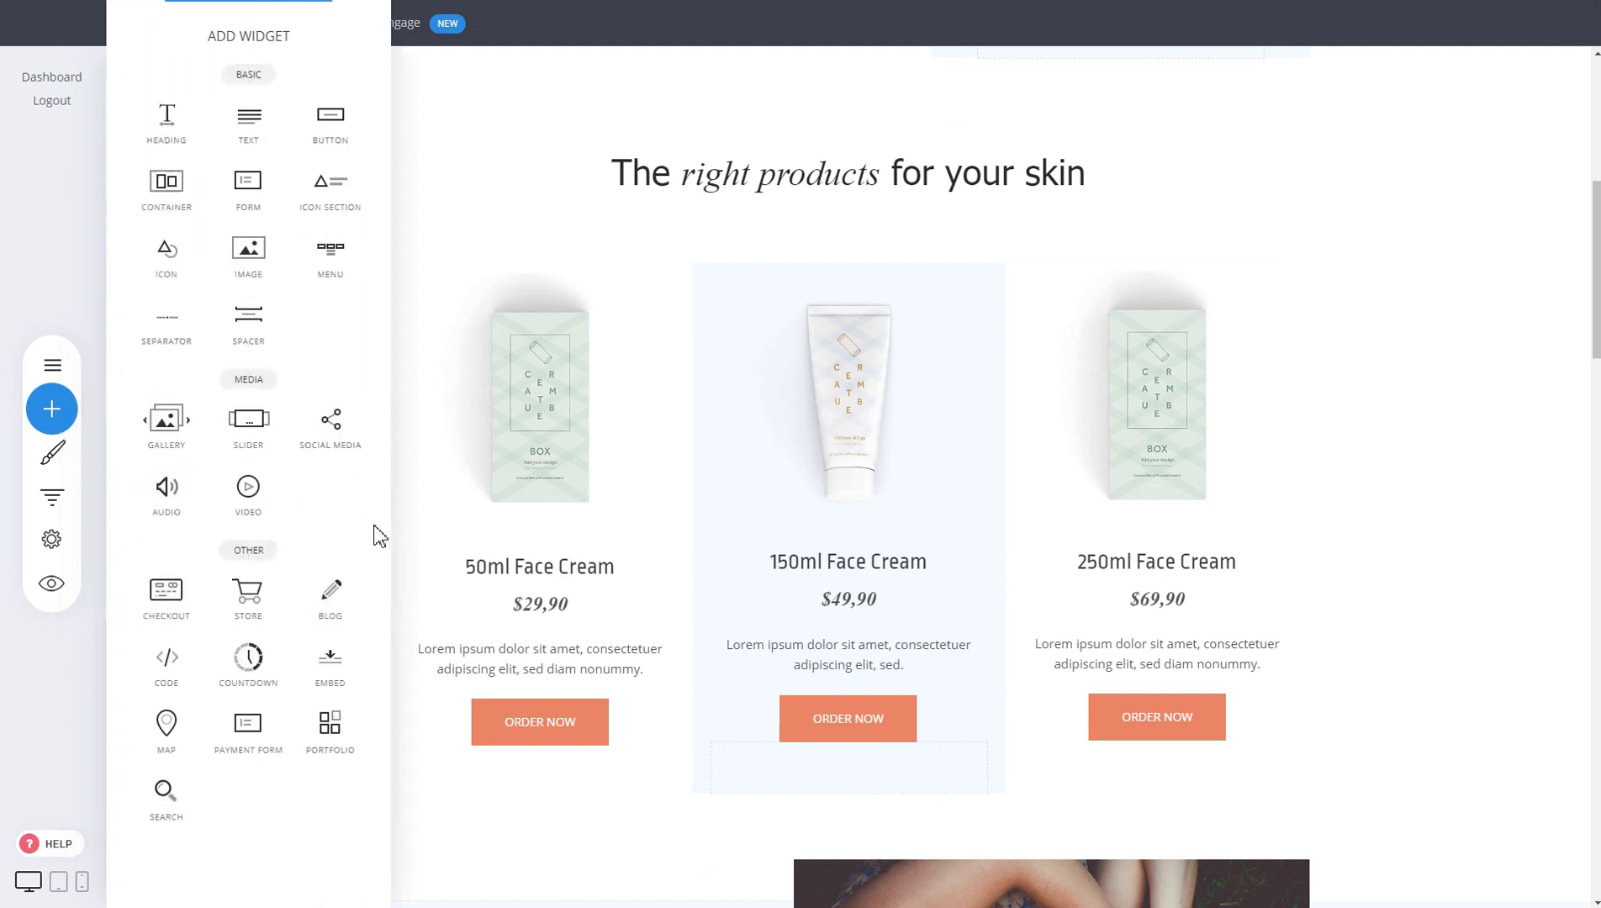
left_click_drag(250, 703, 958, 220)
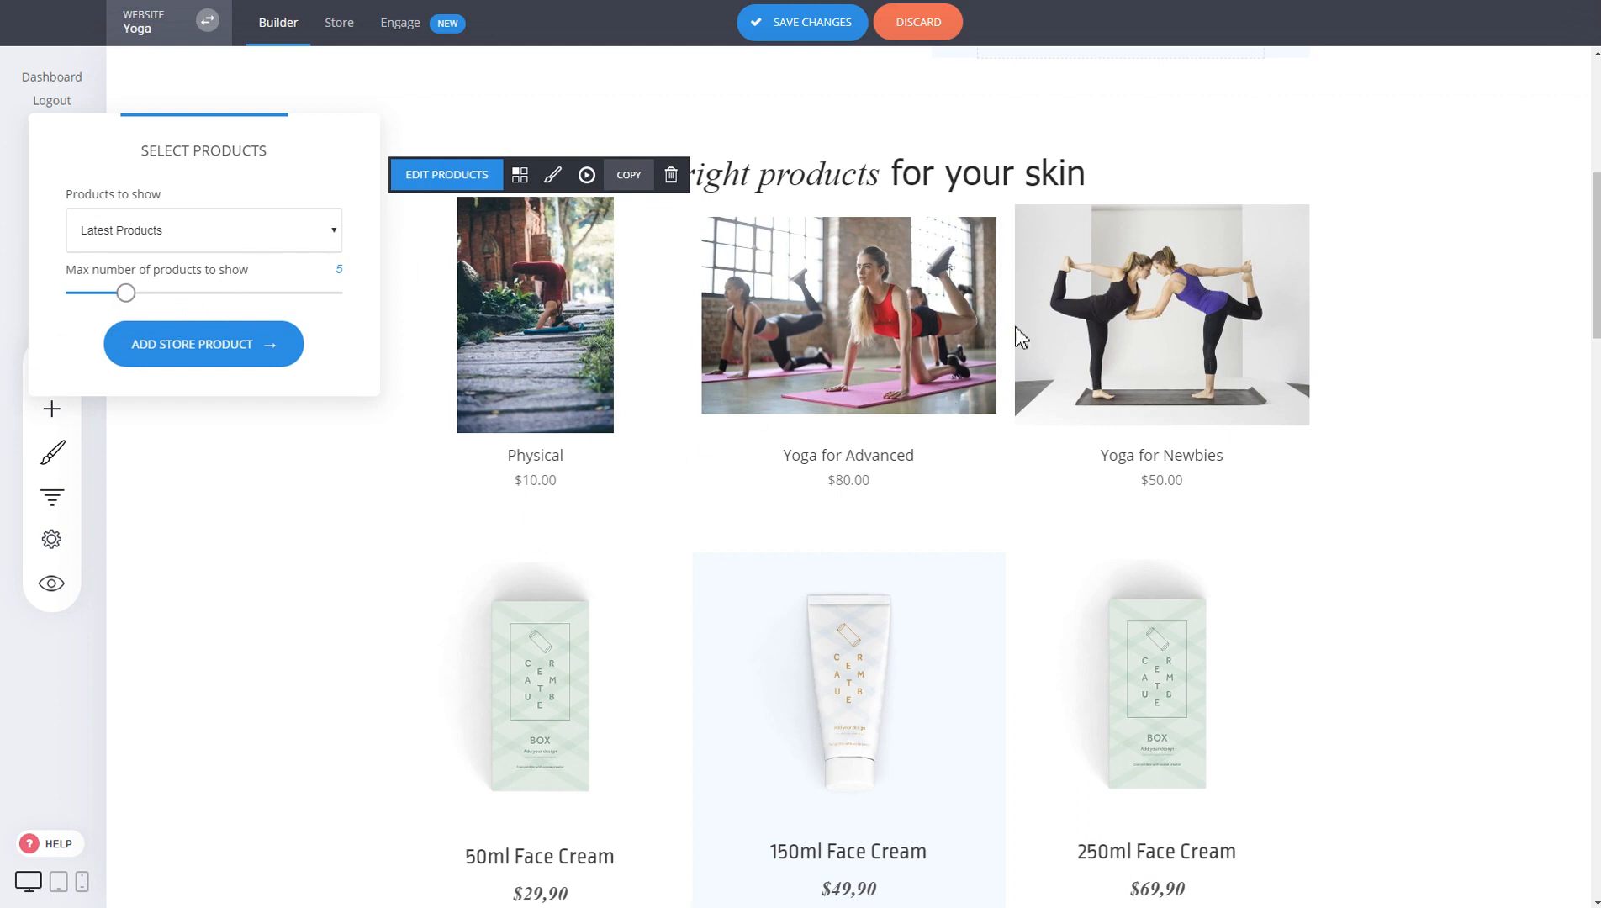
Step: Show the "Add to Cart" / "Buy Now" button on the store products, widen the spacing above the widget, and save the changes
left_click(592, 323)
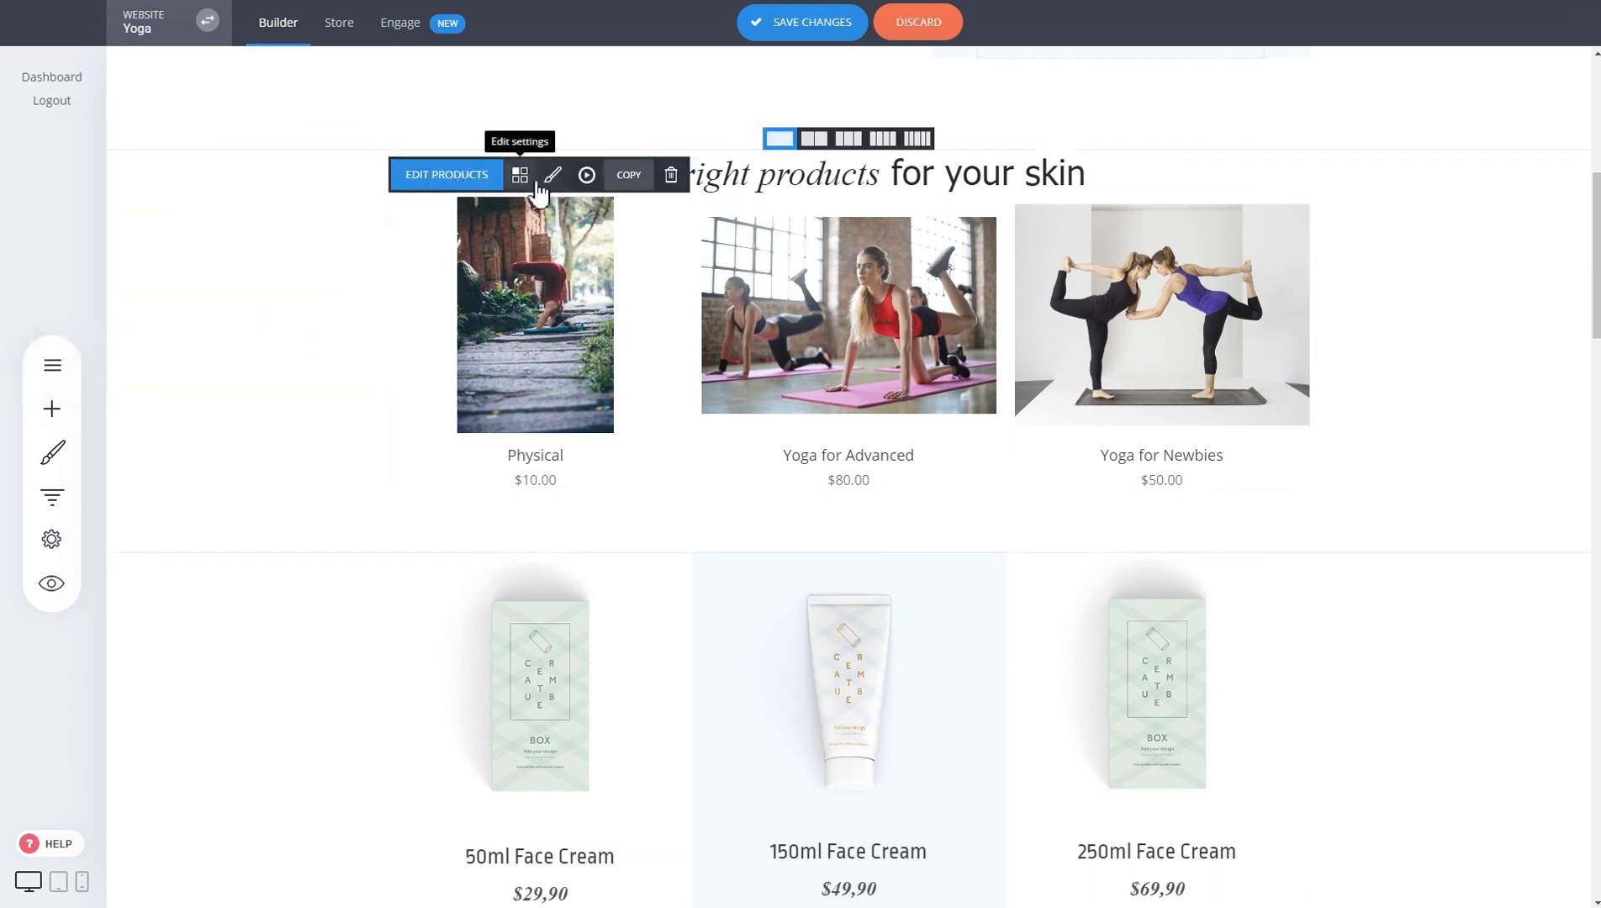
left_click(536, 185)
left_click(1305, 508)
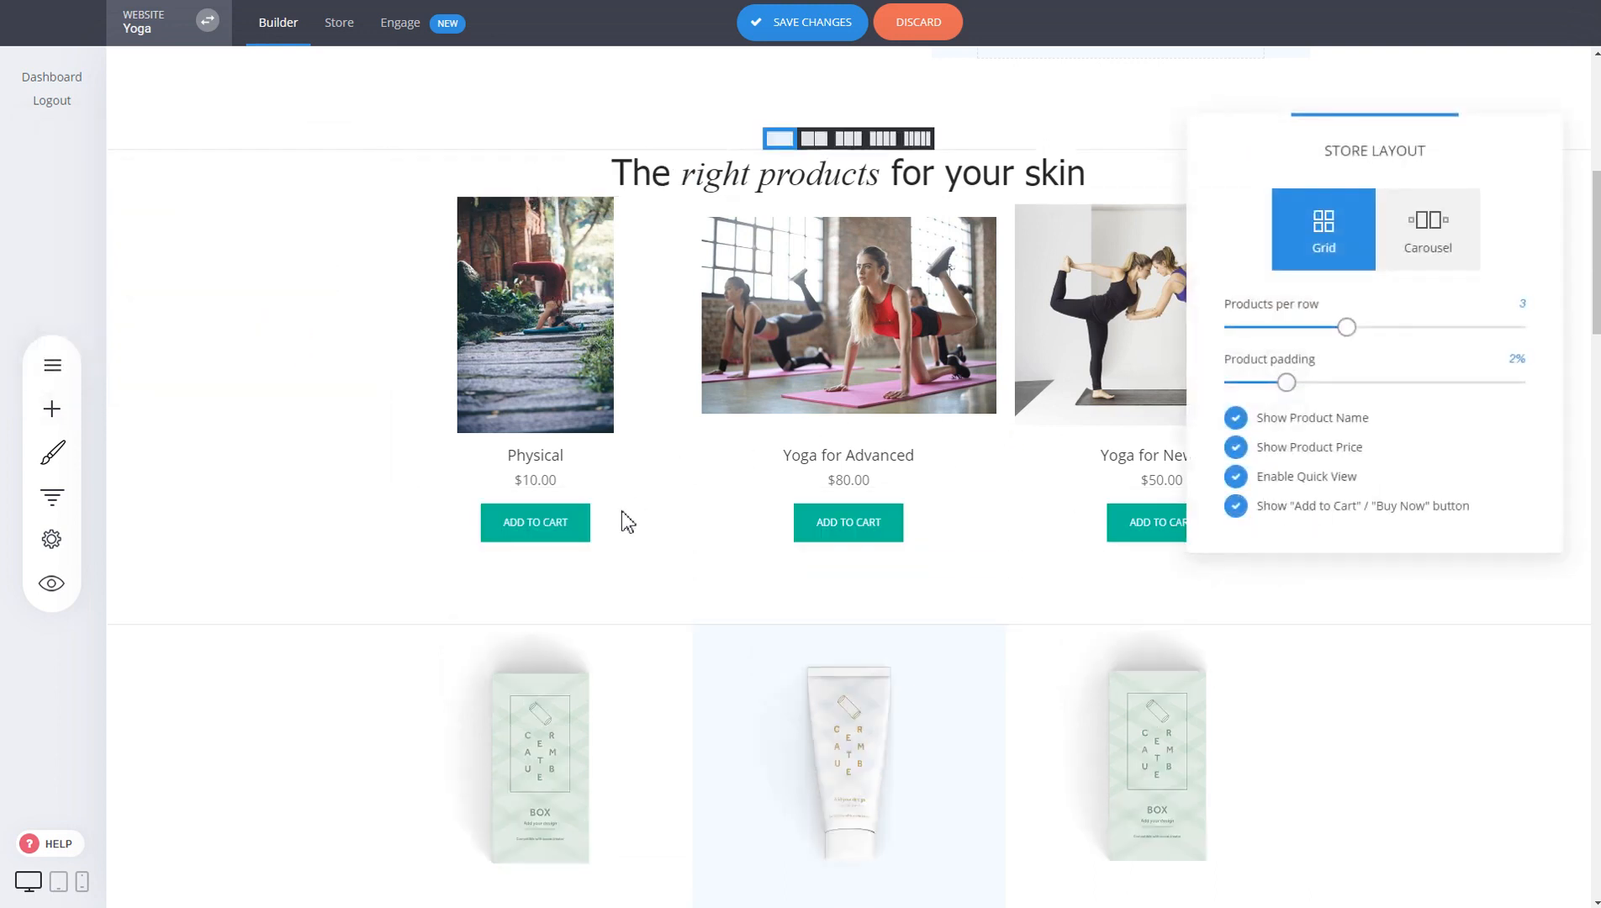
left_click(963, 328)
left_click_drag(849, 202, 850, 237)
left_click(806, 29)
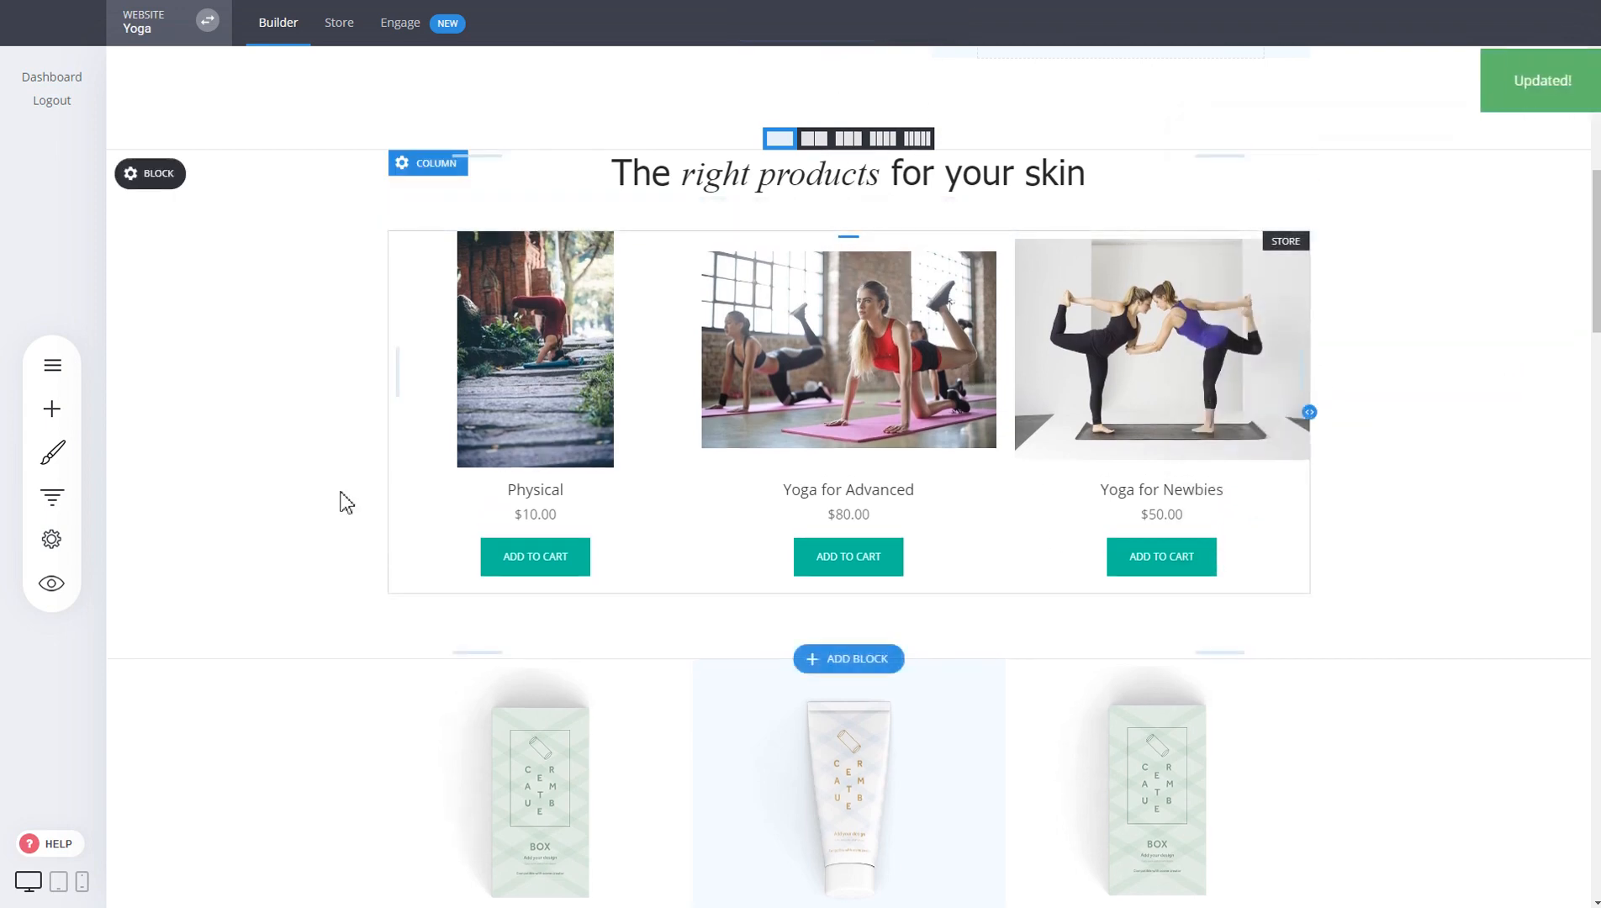
Step: Preview the page, add Yoga for Advanced, Yoga for Newbies and Physical to the cart, and proceed to checkout
left_click(52, 588)
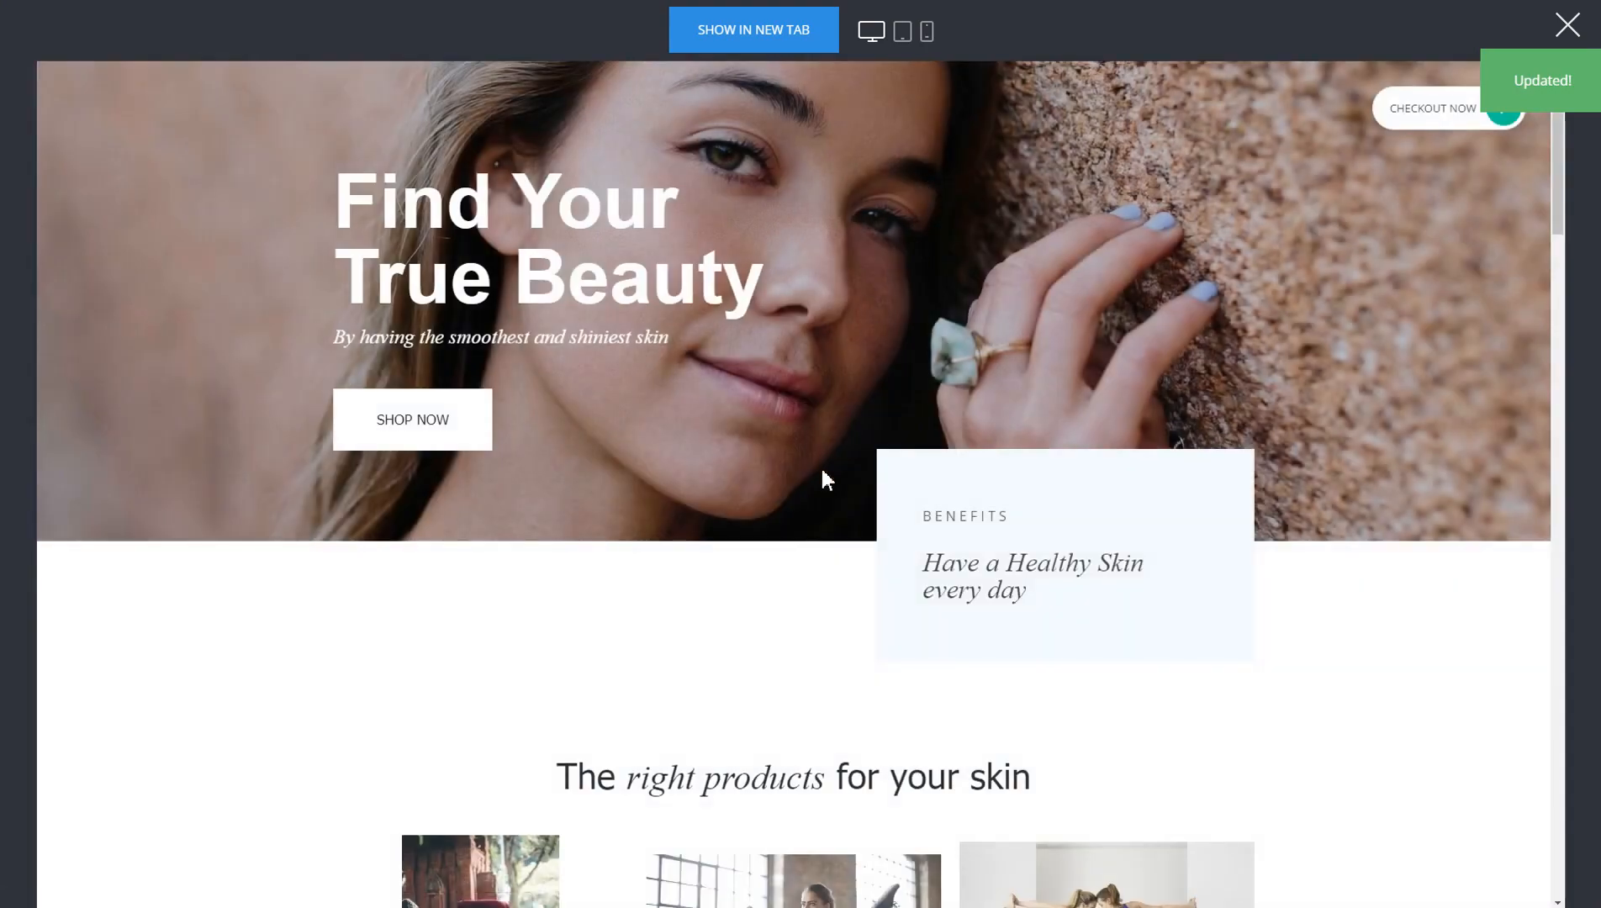
scroll(822, 504, "down", 5)
left_click(812, 666)
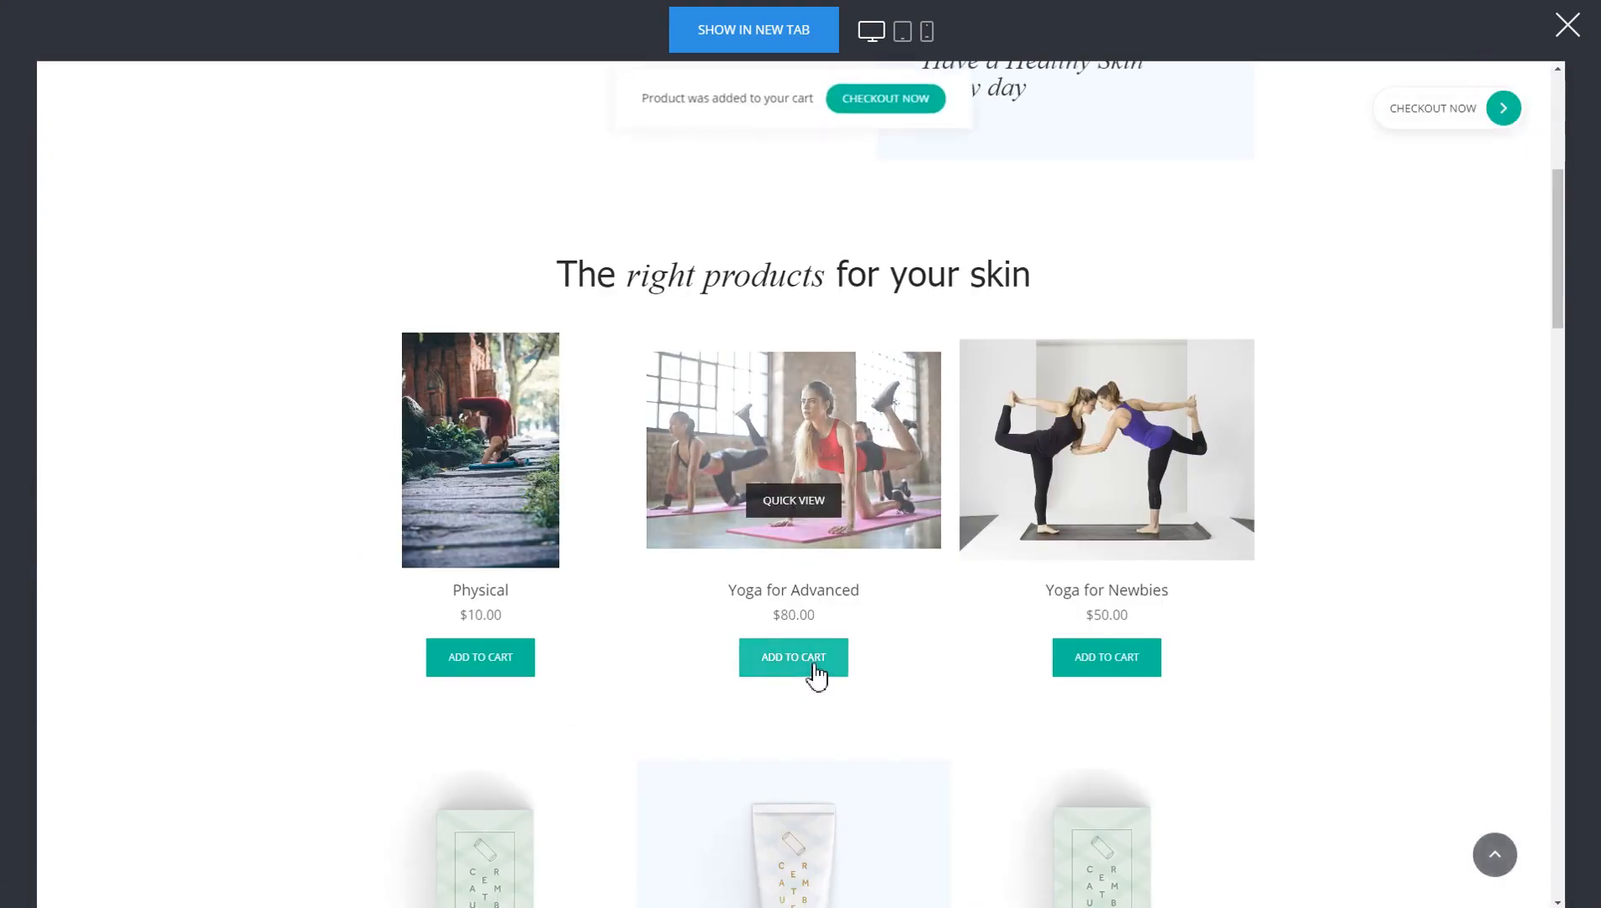
left_click(1093, 668)
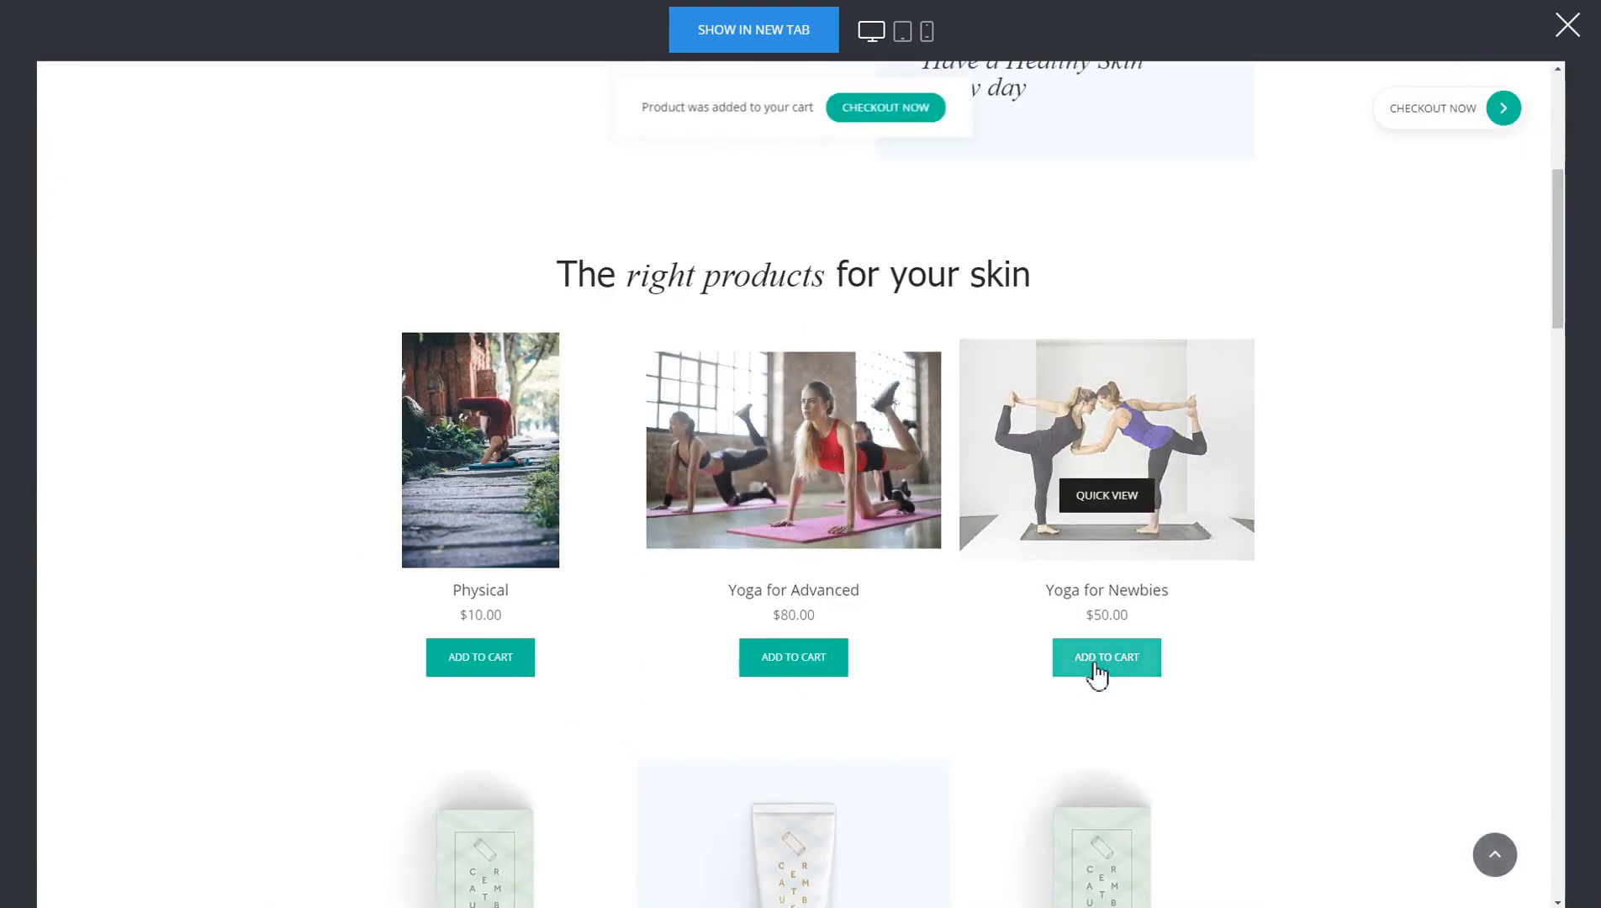
left_click(513, 662)
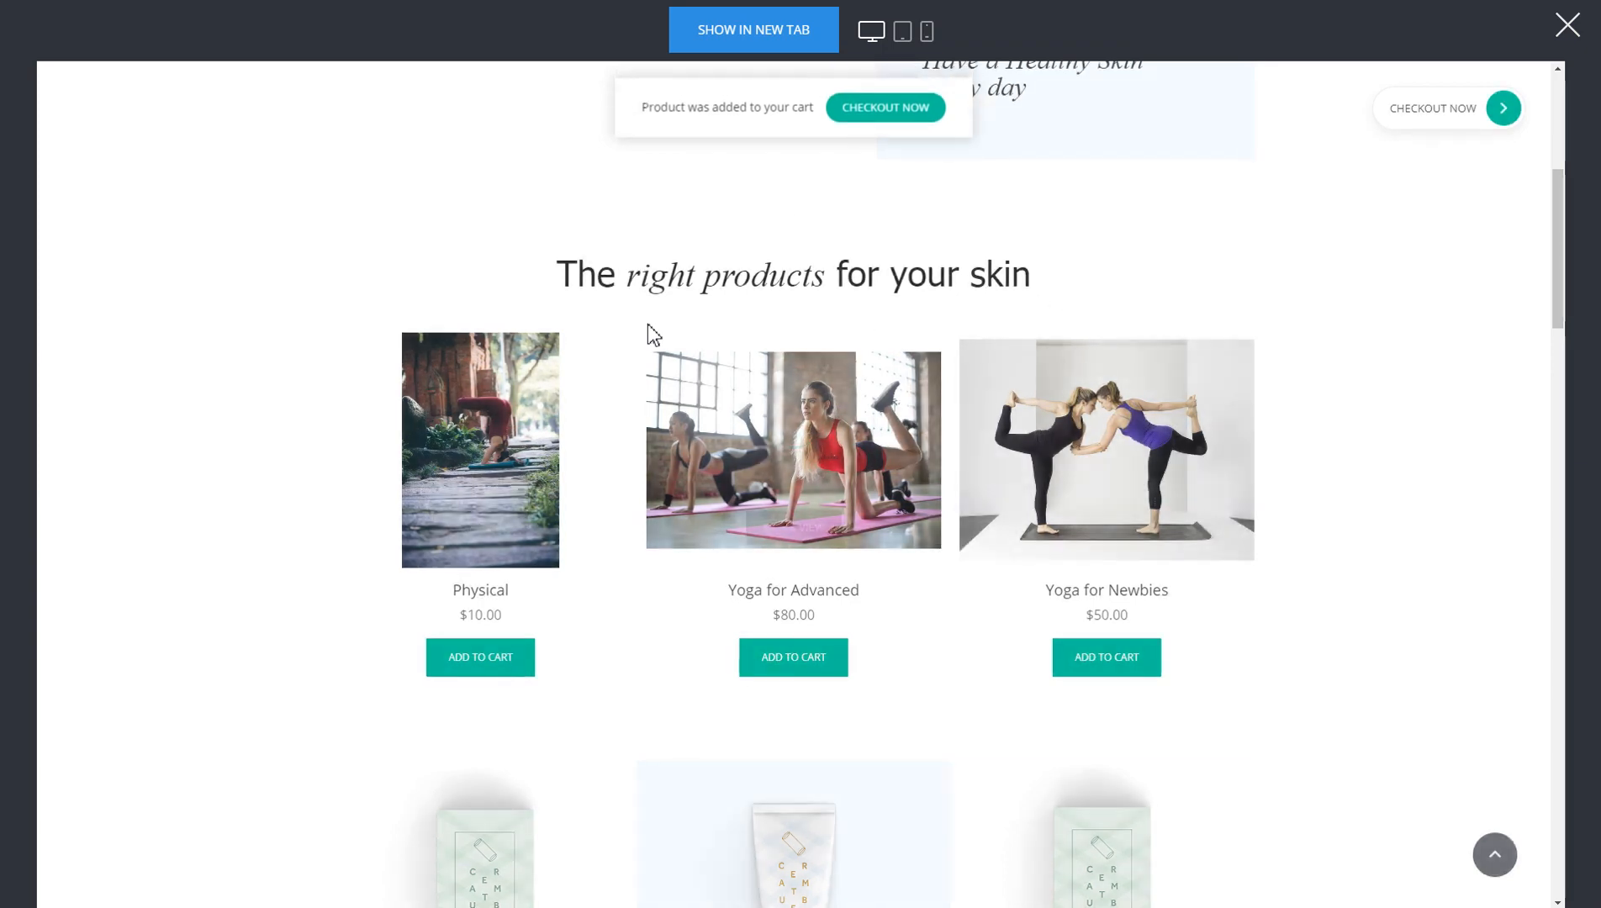
left_click(1473, 112)
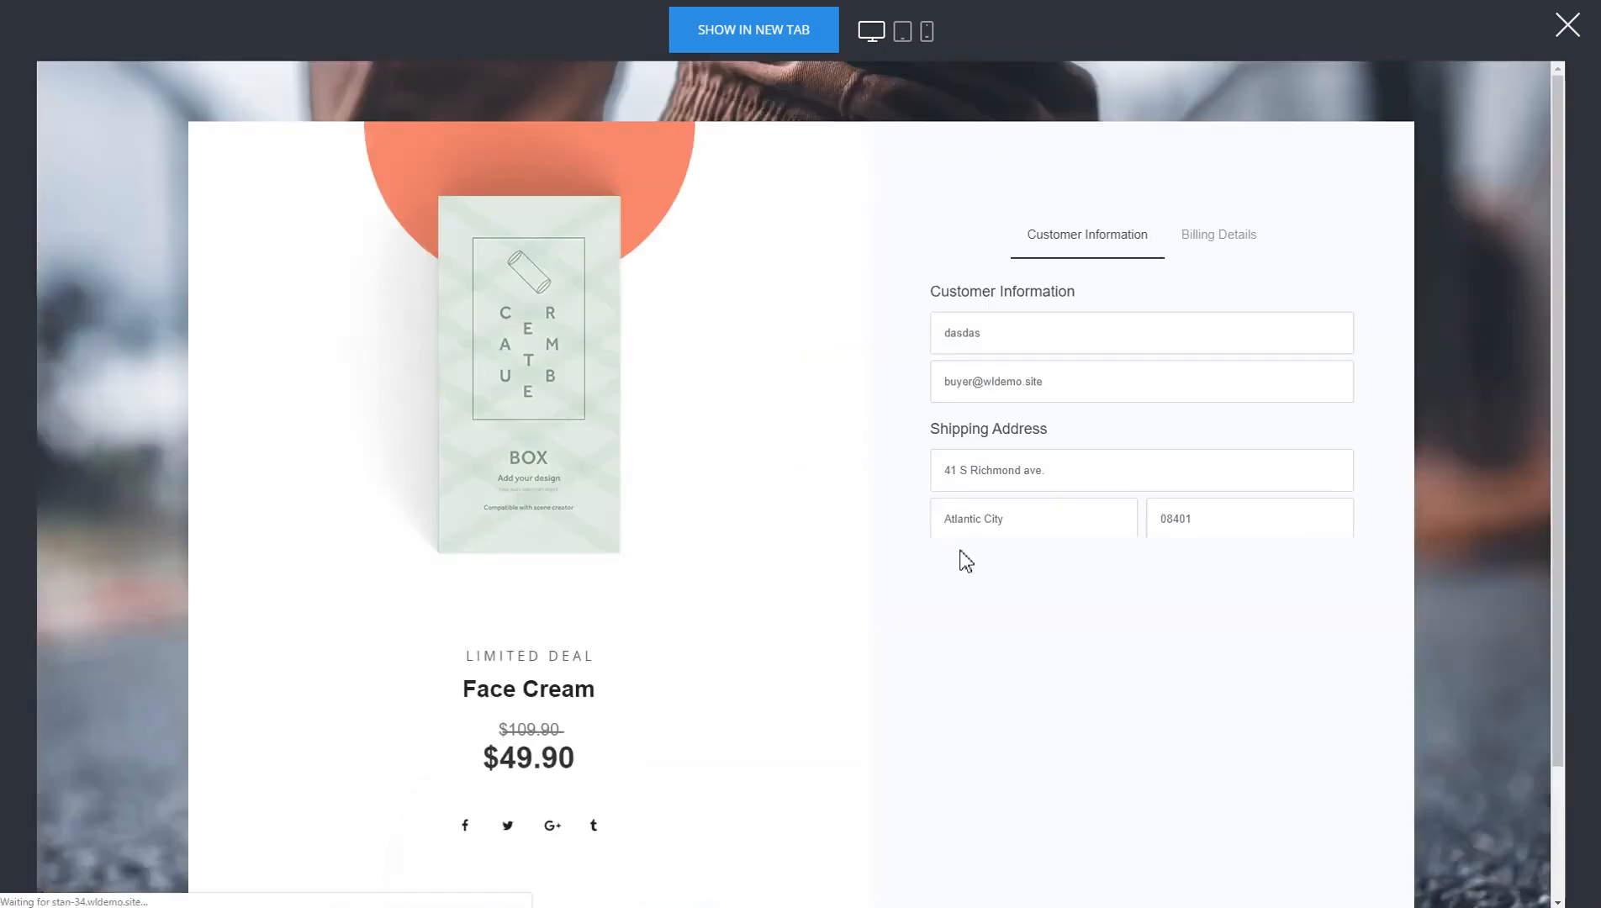
Step: Continue to Billing Details, inspect the quantity options for Physical and Yoga for Advanced, and close the preview
left_click(1186, 685)
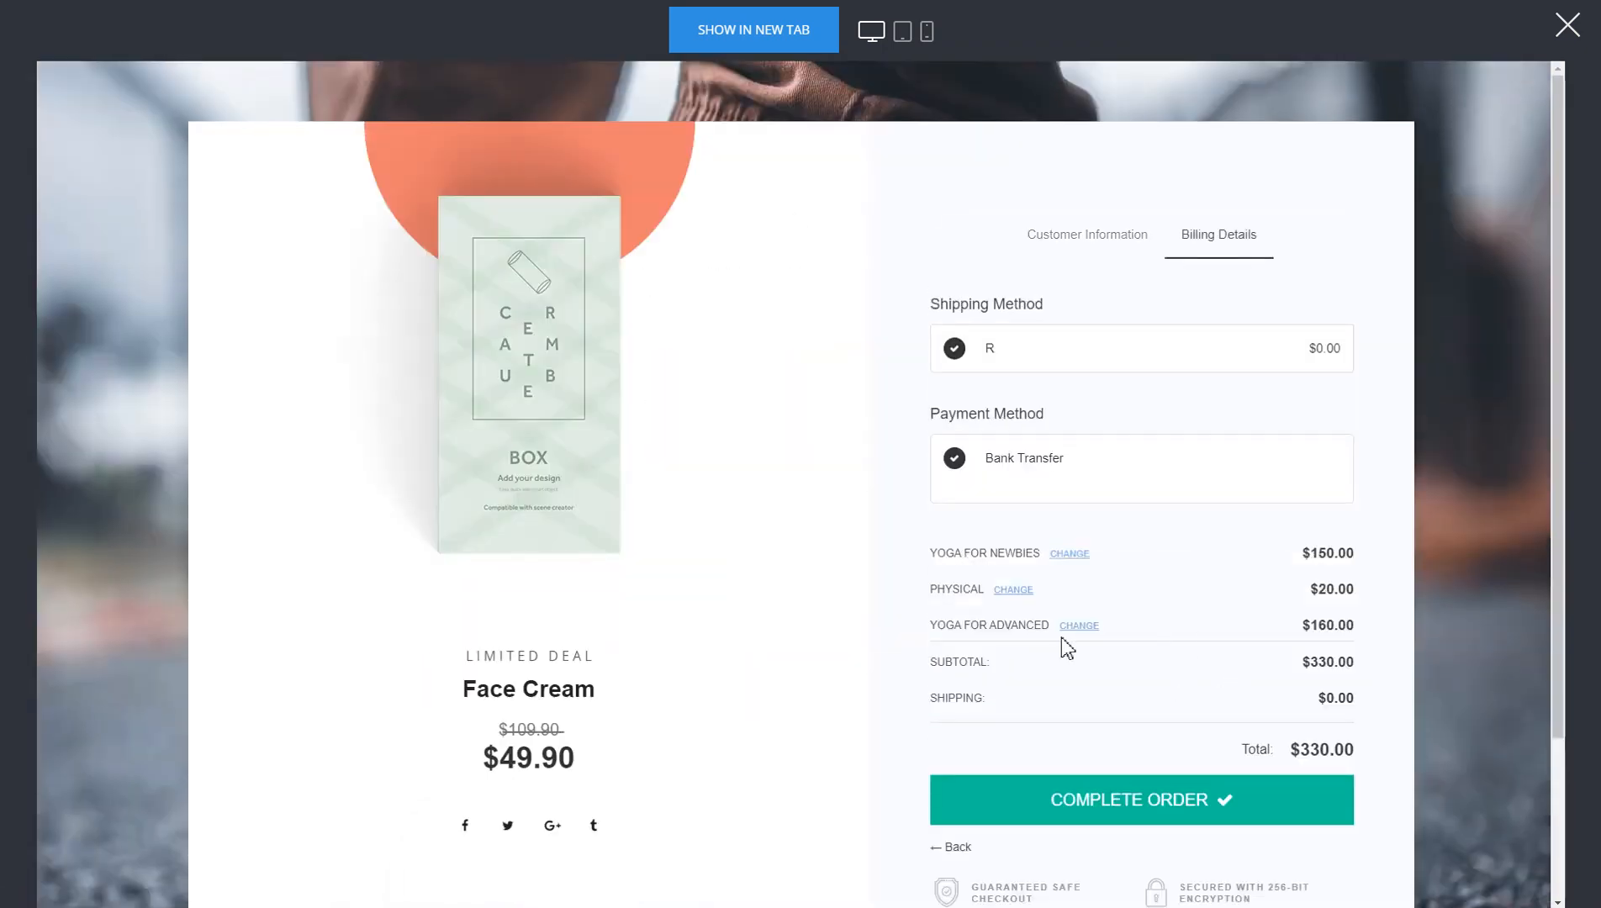
left_click(1012, 589)
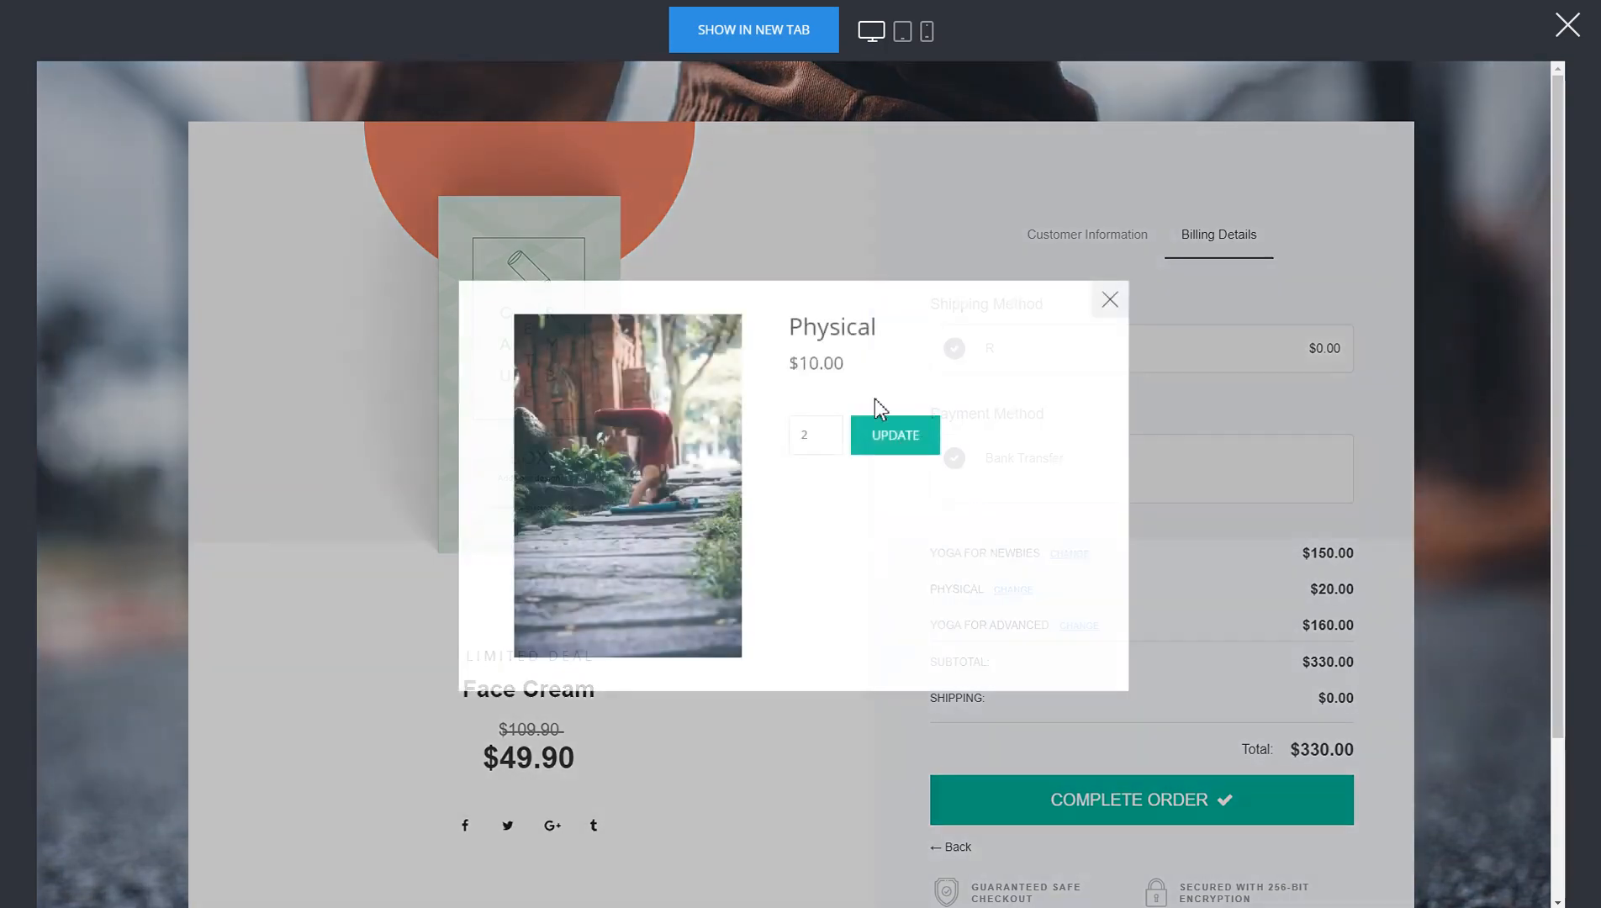
left_click(1110, 300)
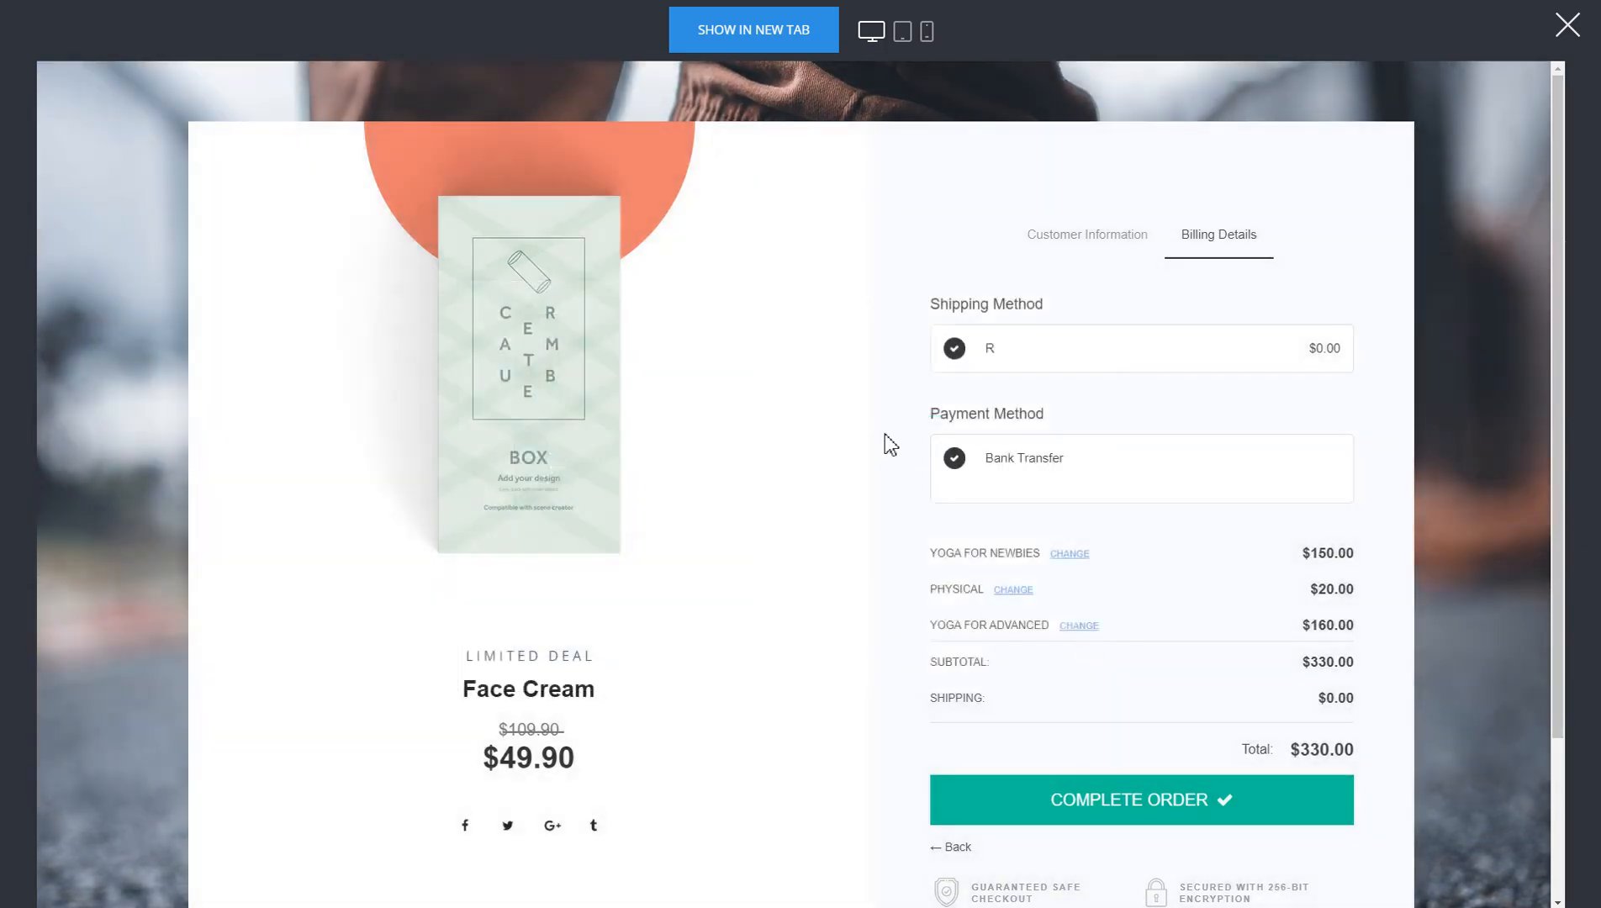
left_click(1075, 627)
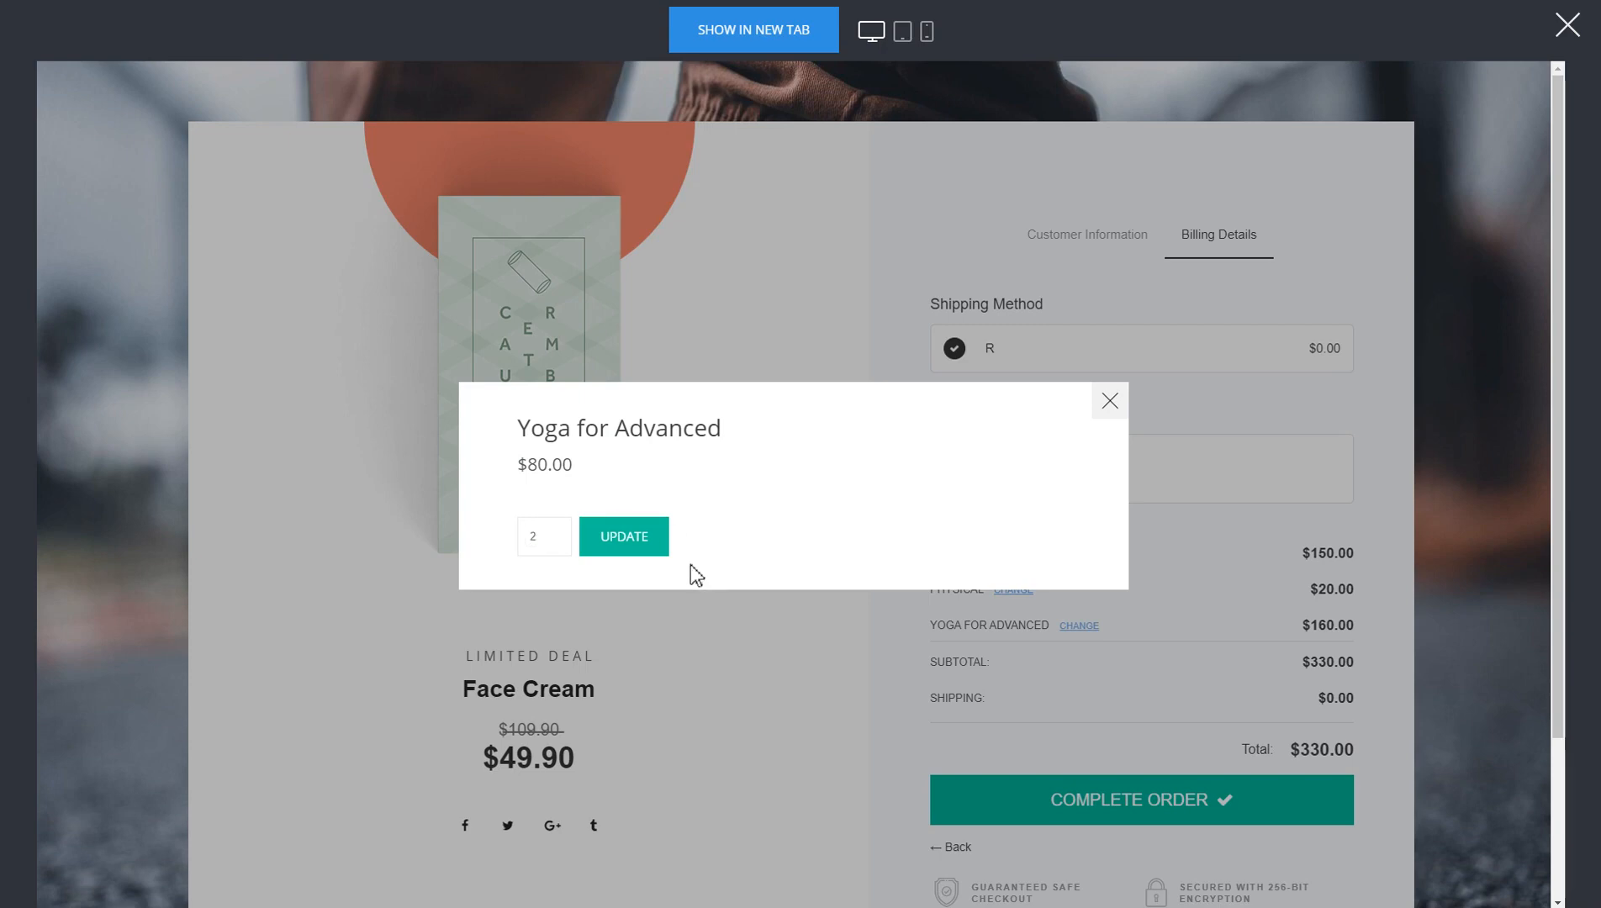
left_click(1118, 388)
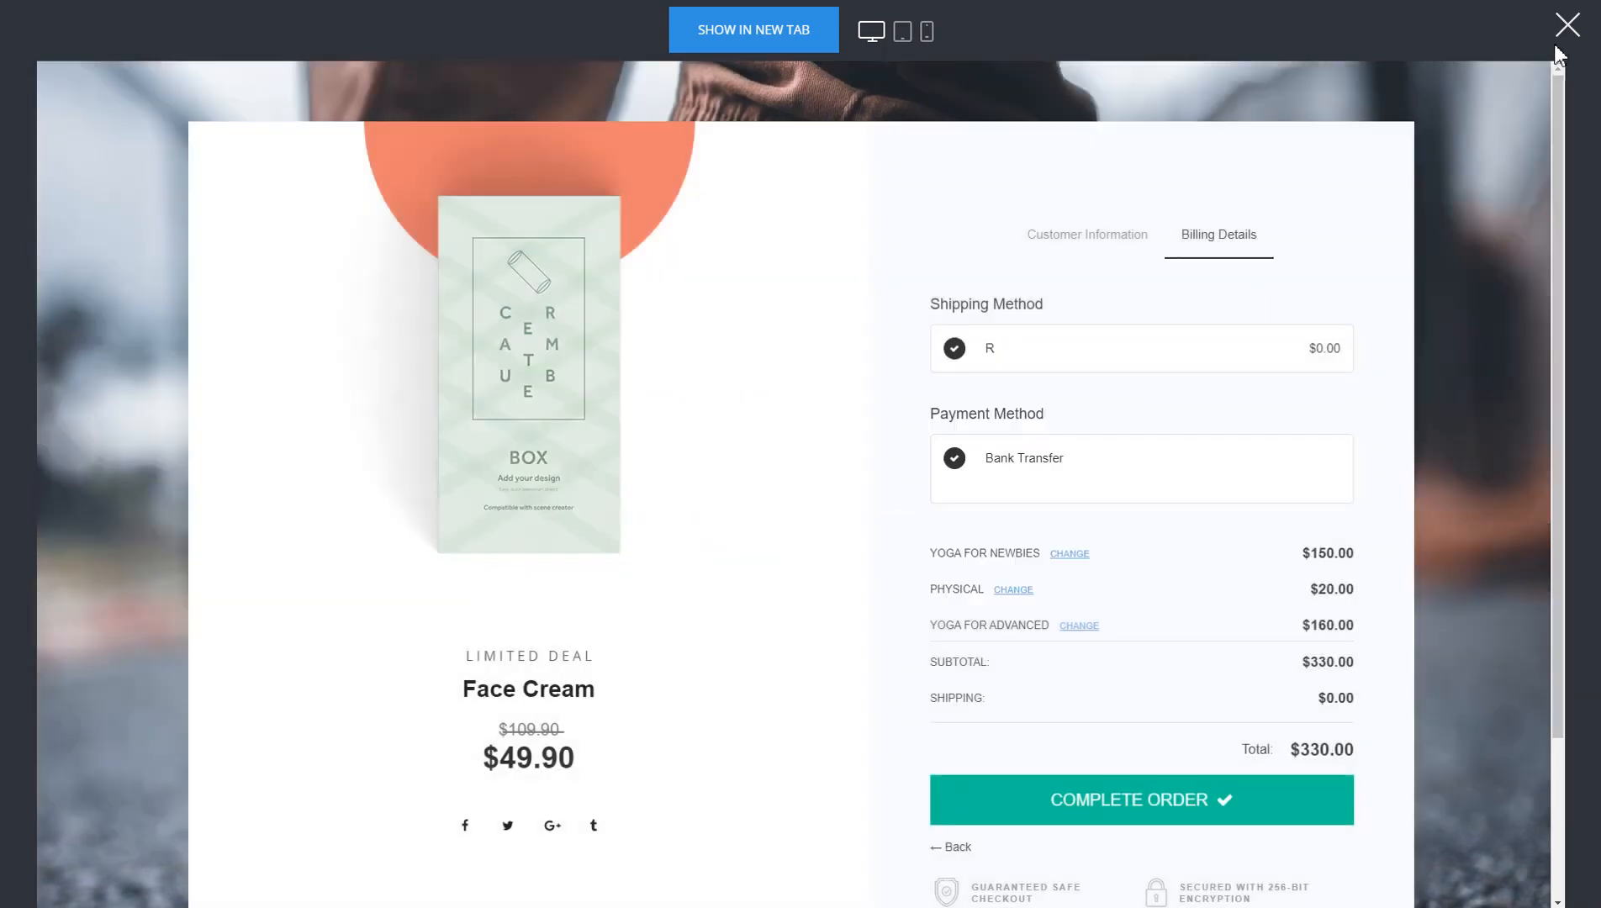
left_click(1567, 25)
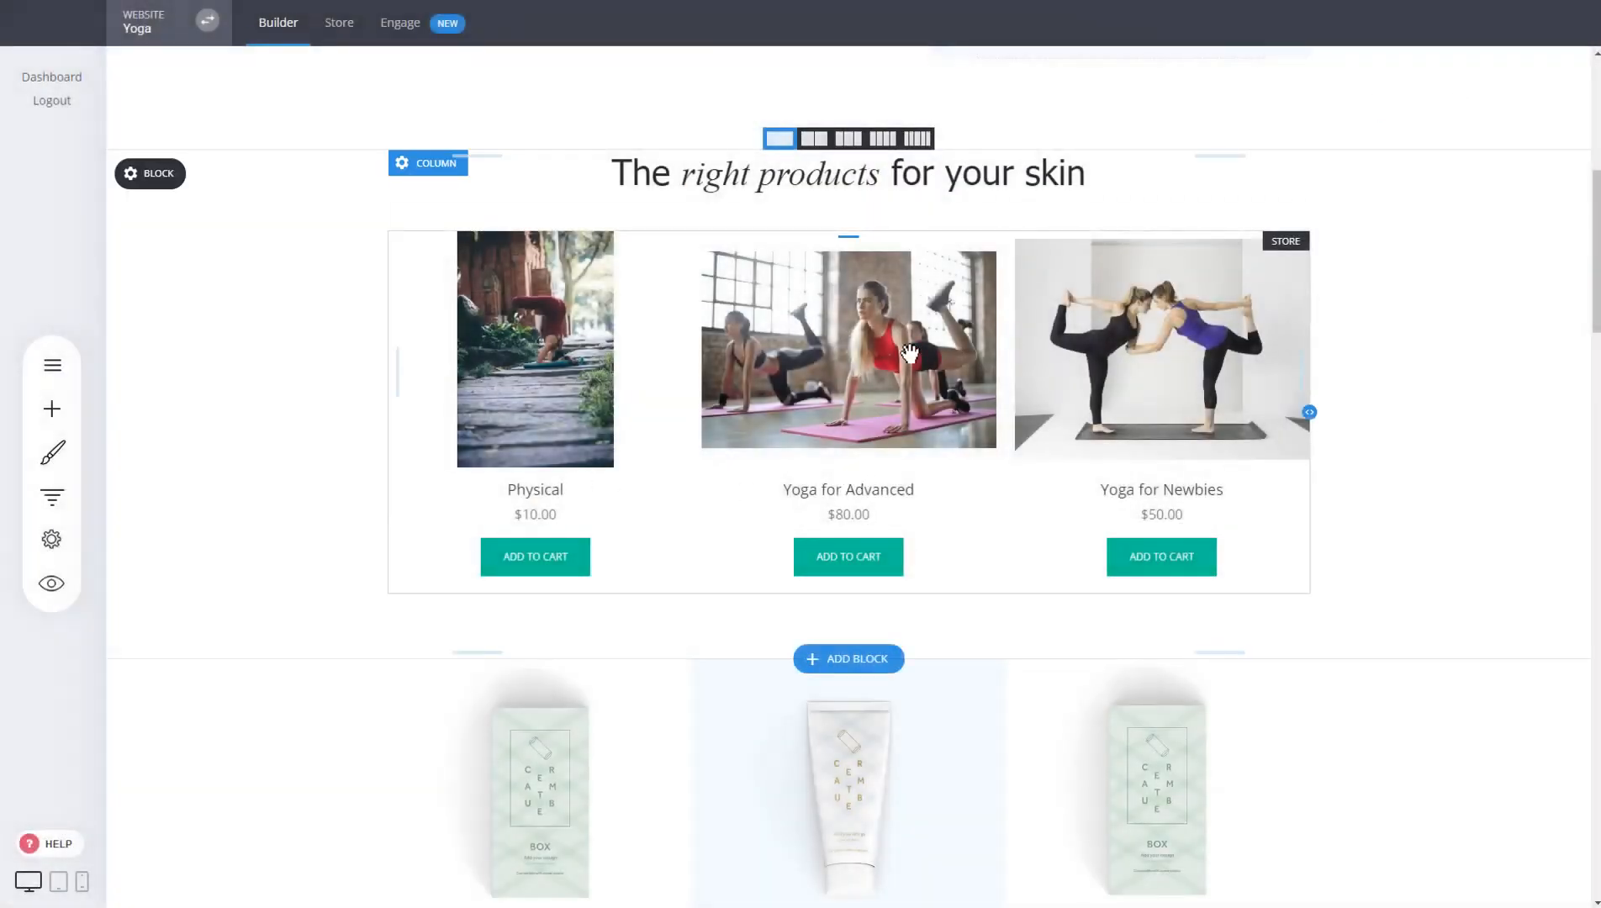
Step: Check the click action set on the Order Now button of the 150ml Face Cream
scroll(928, 345, "down", 5)
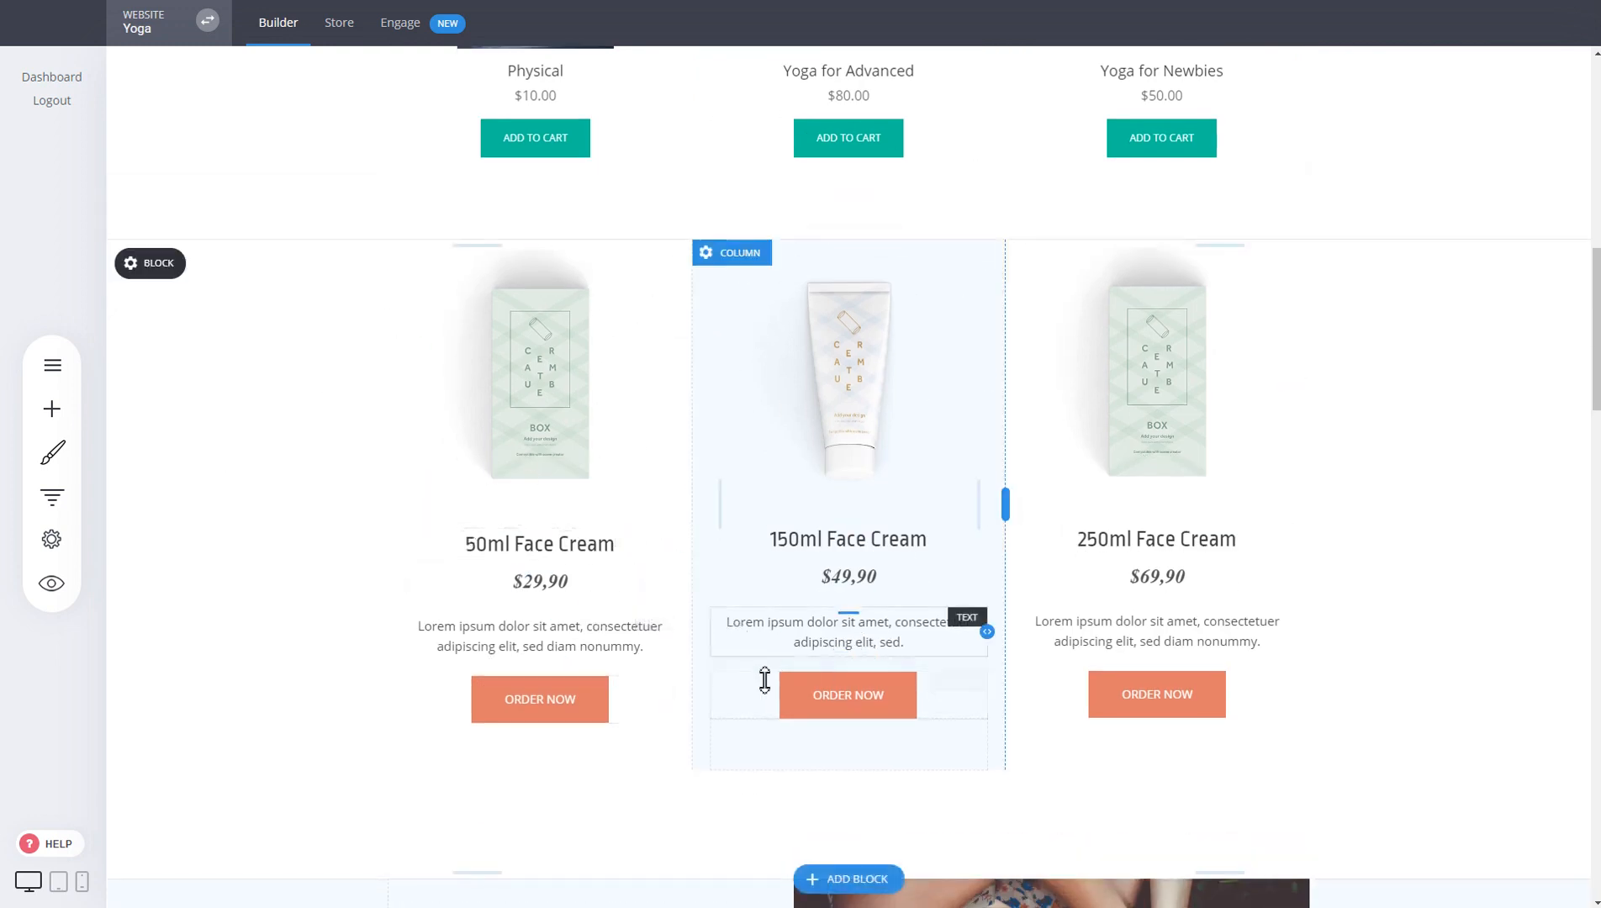
left_click(859, 709)
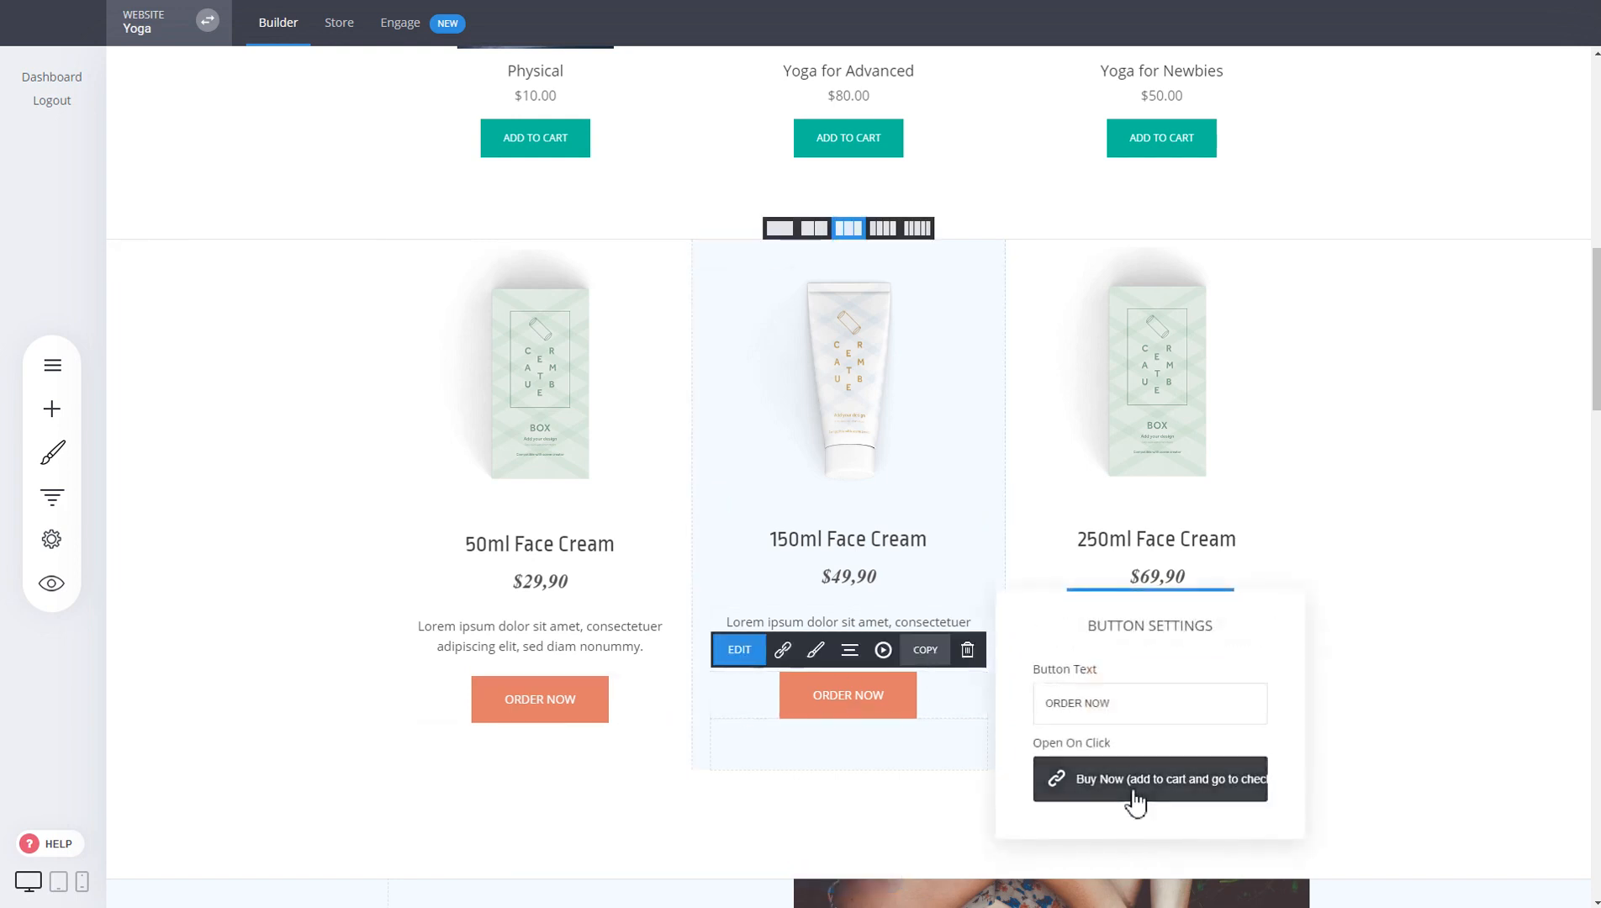
left_click(1297, 542)
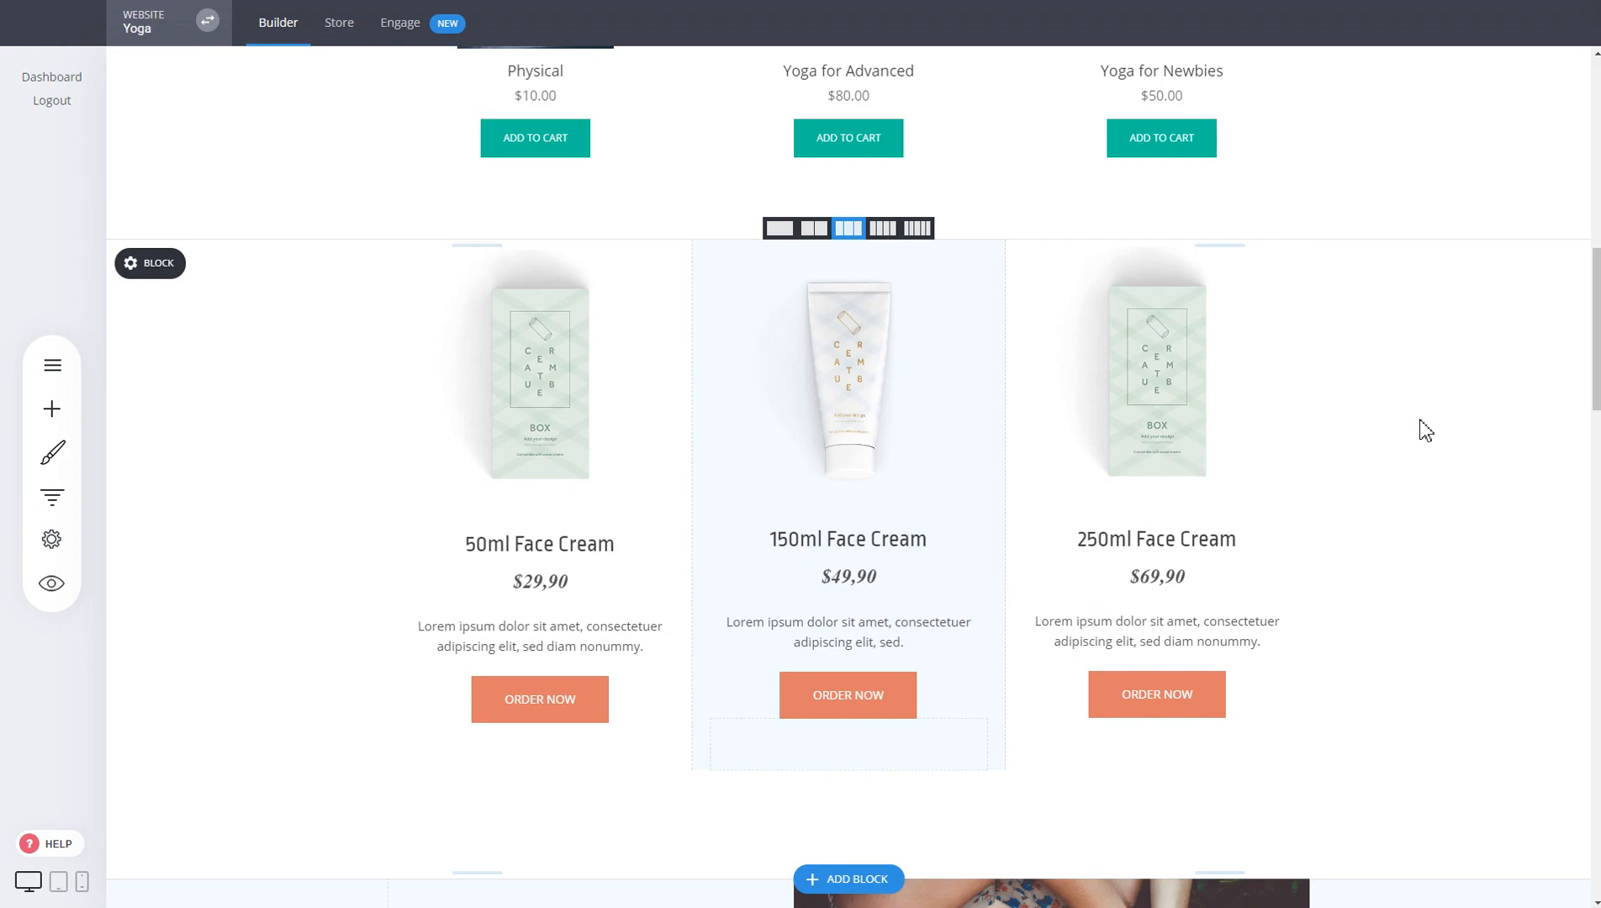
Step: Delete the Store widget below the heading "The right products for your skin" from the page
scroll(1422, 425, "up", 10)
scroll(1421, 420, "down", 5)
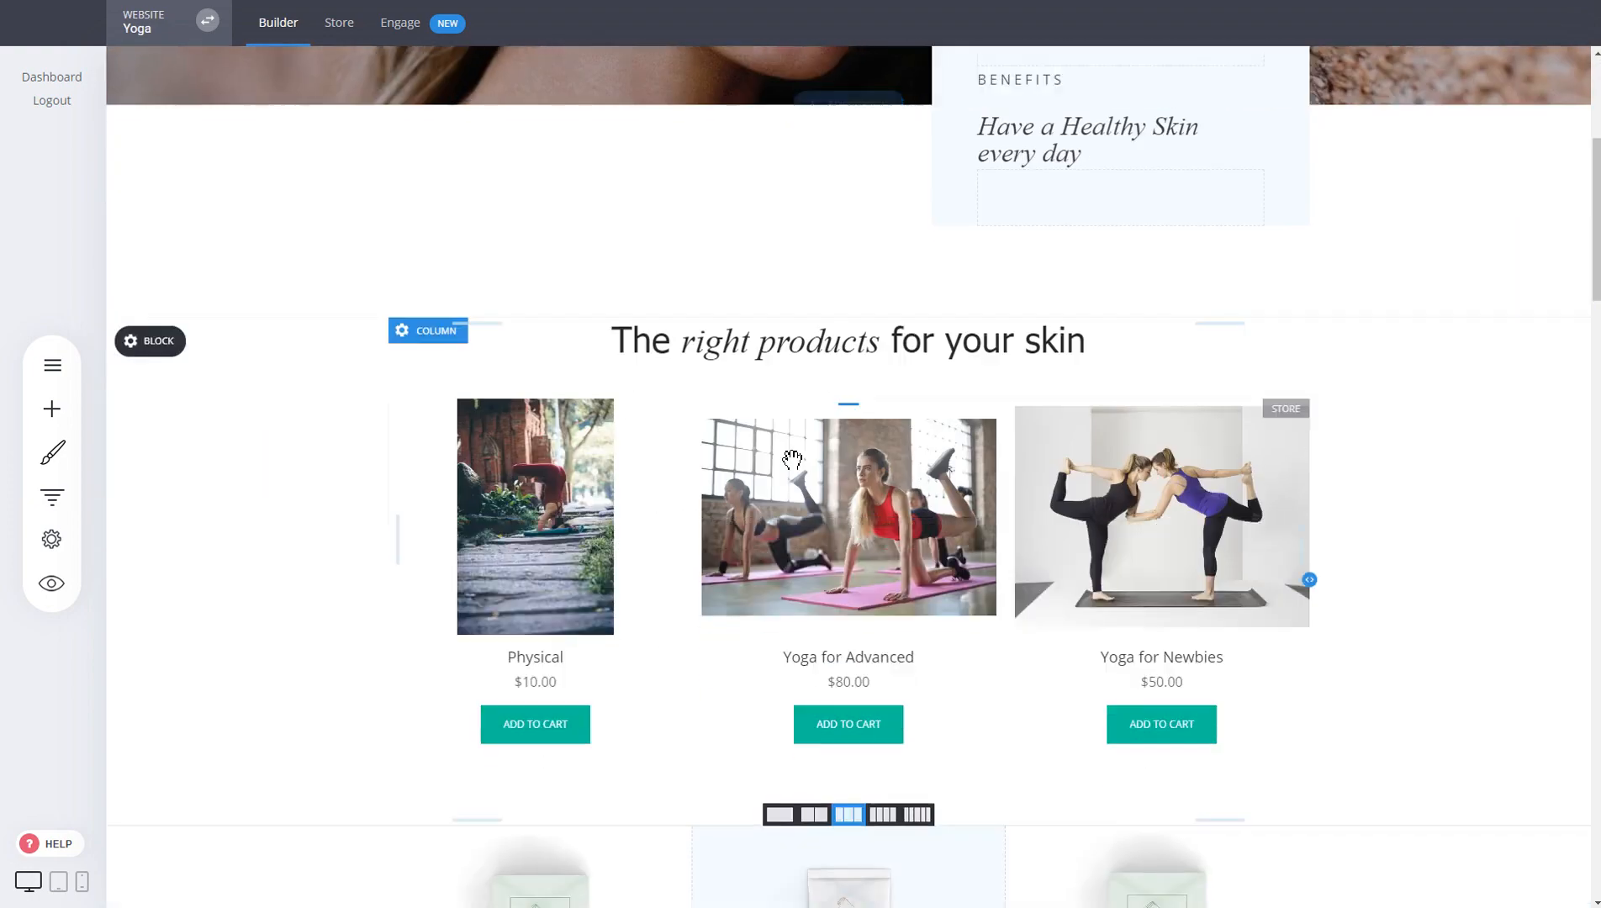
left_click(792, 459)
left_click(672, 376)
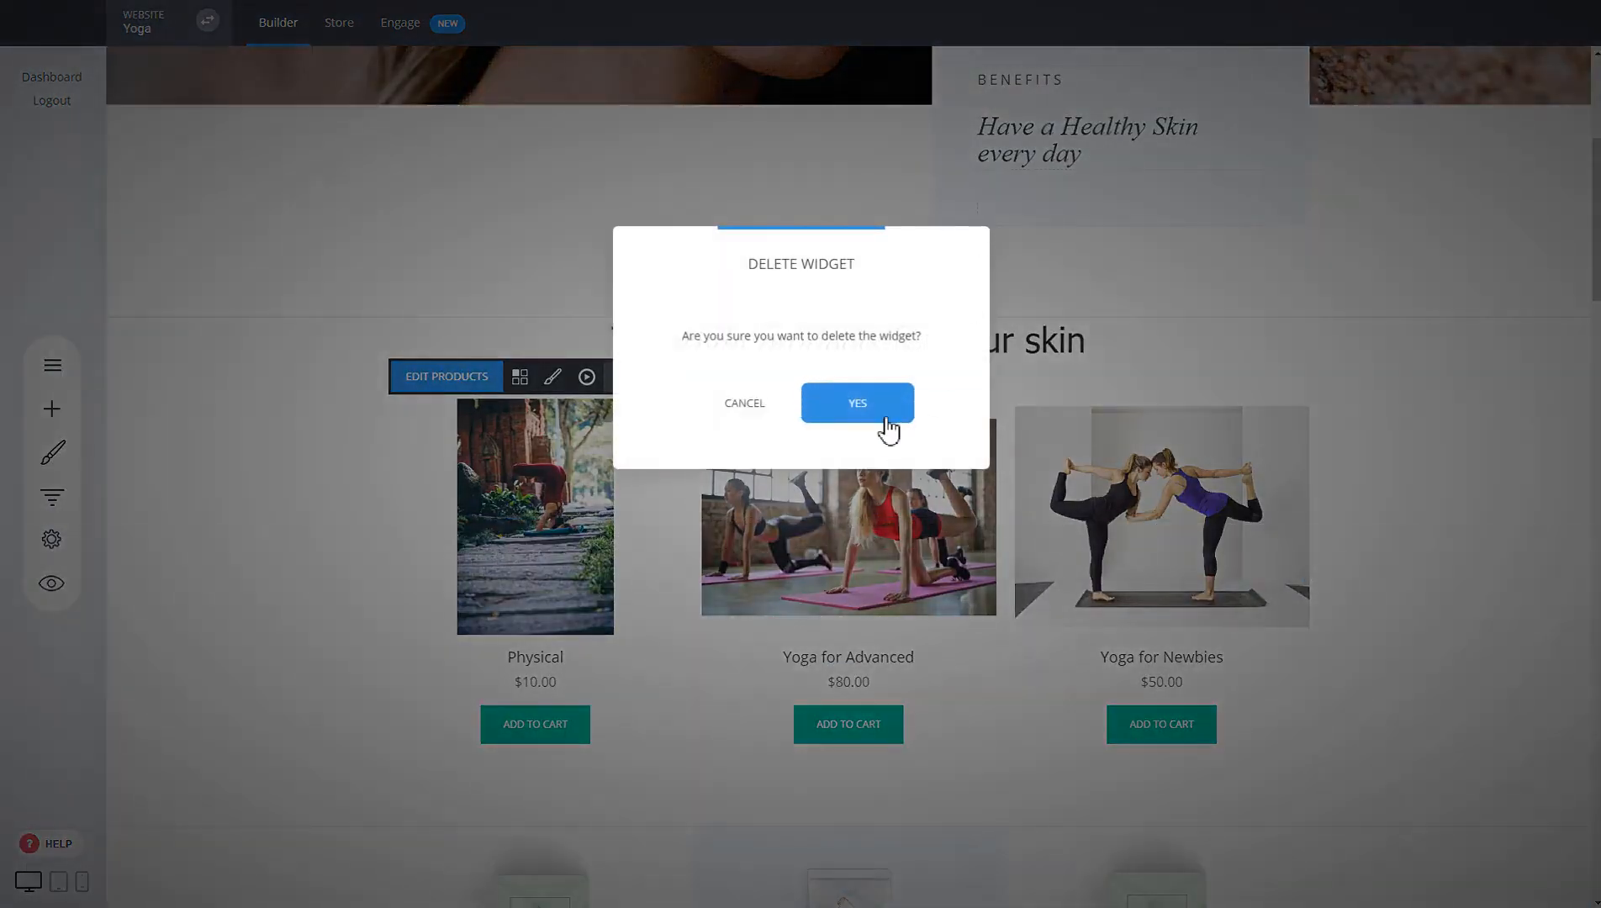
left_click(889, 430)
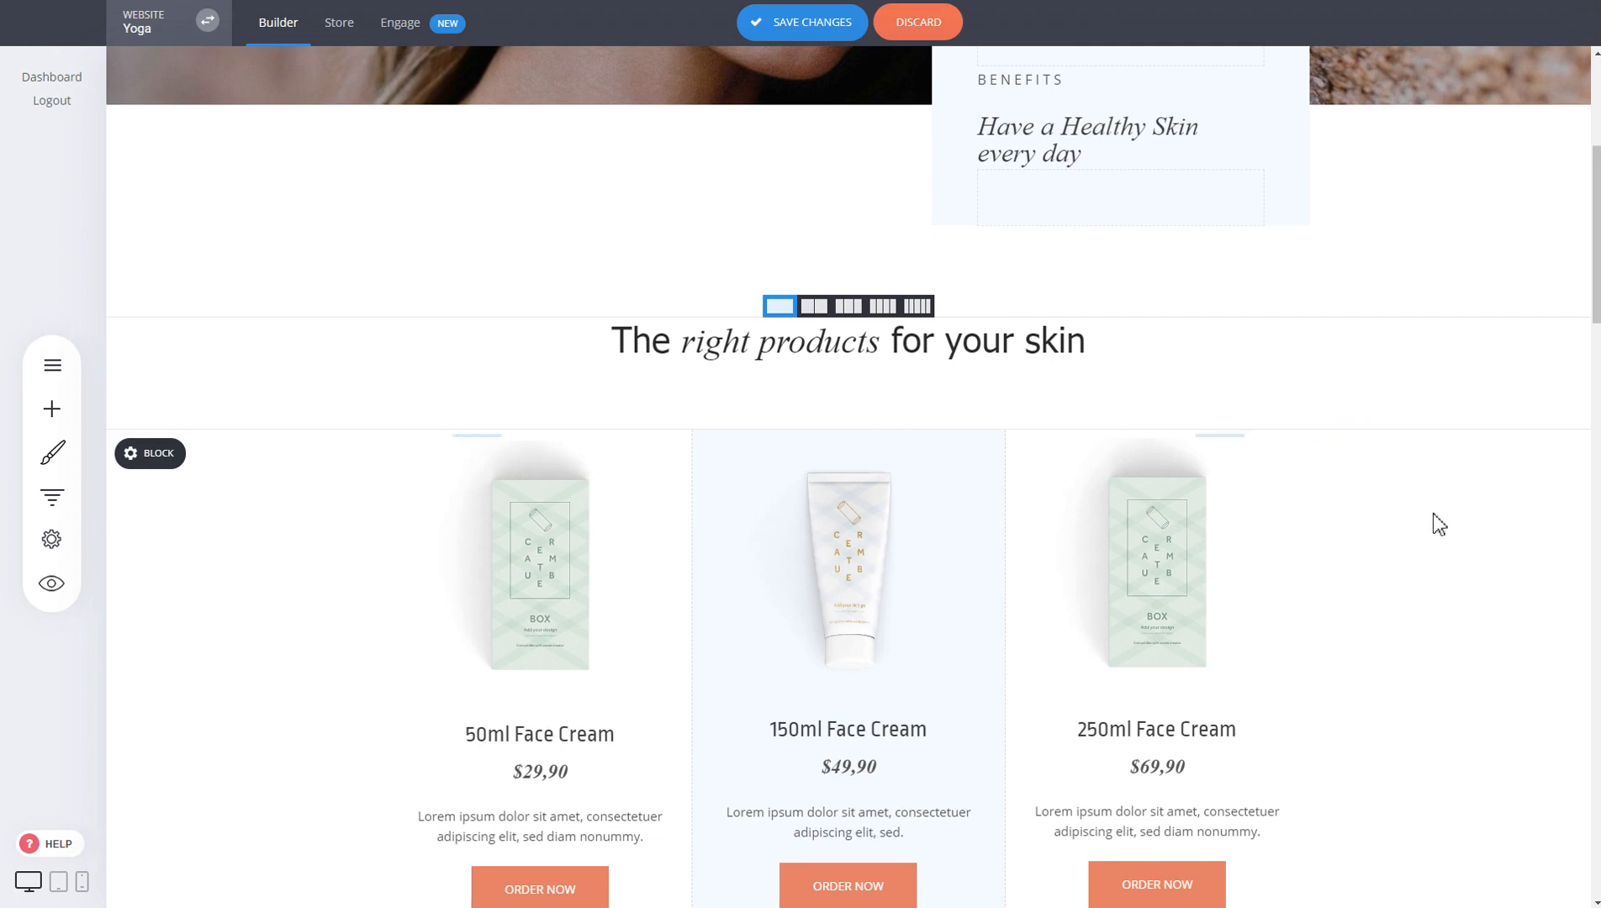
scroll(1434, 517, "up", 5)
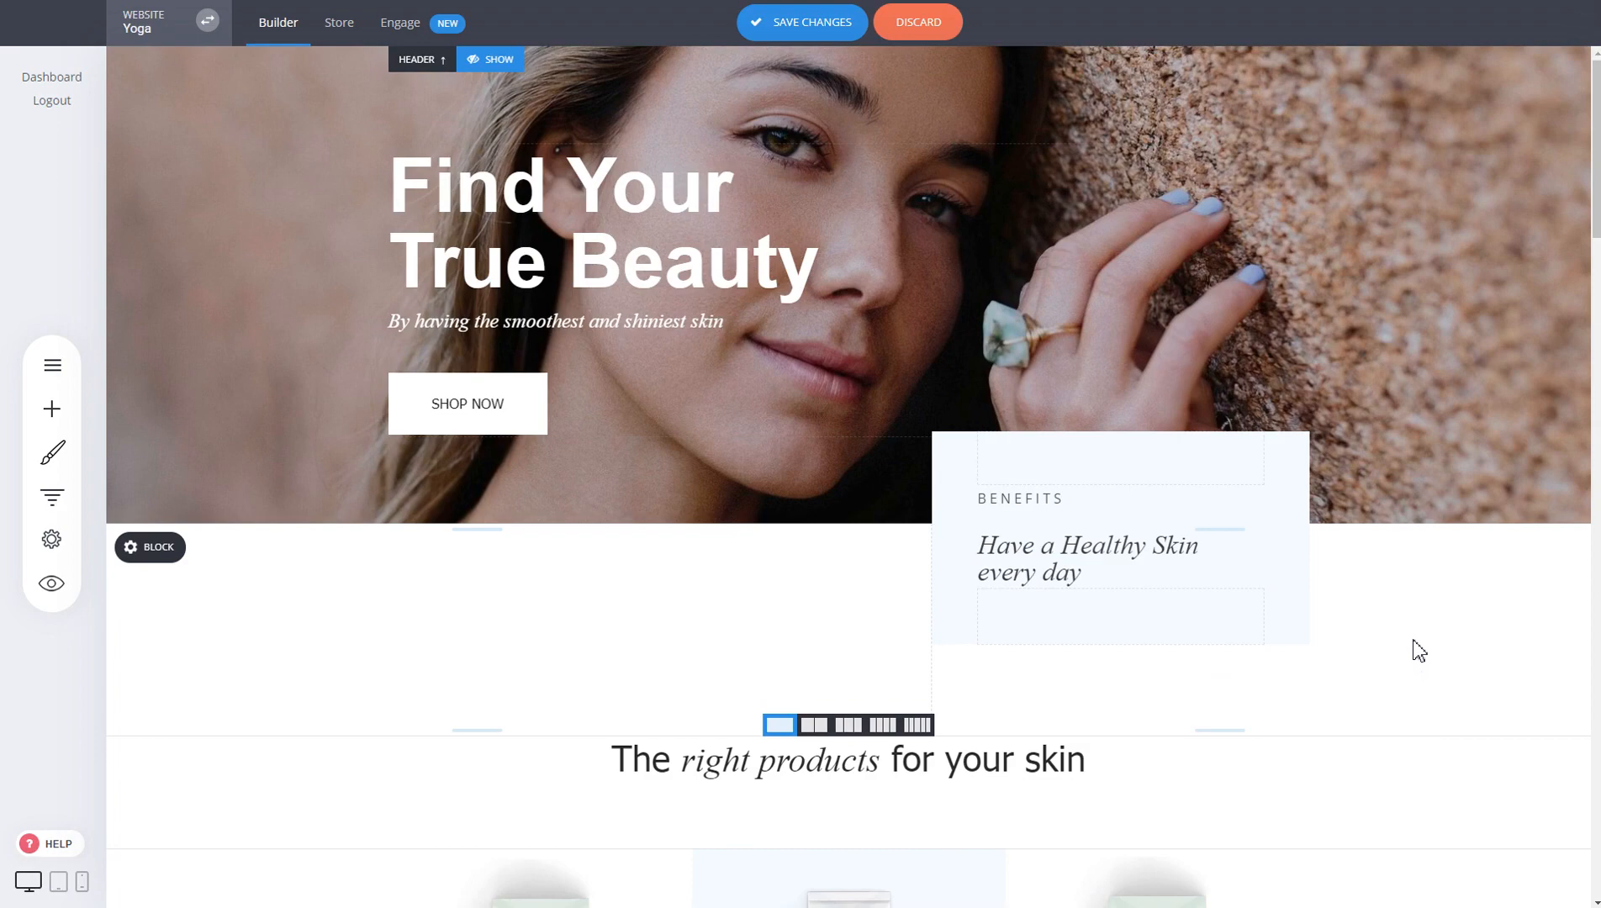
scroll(1340, 690, "down", 7)
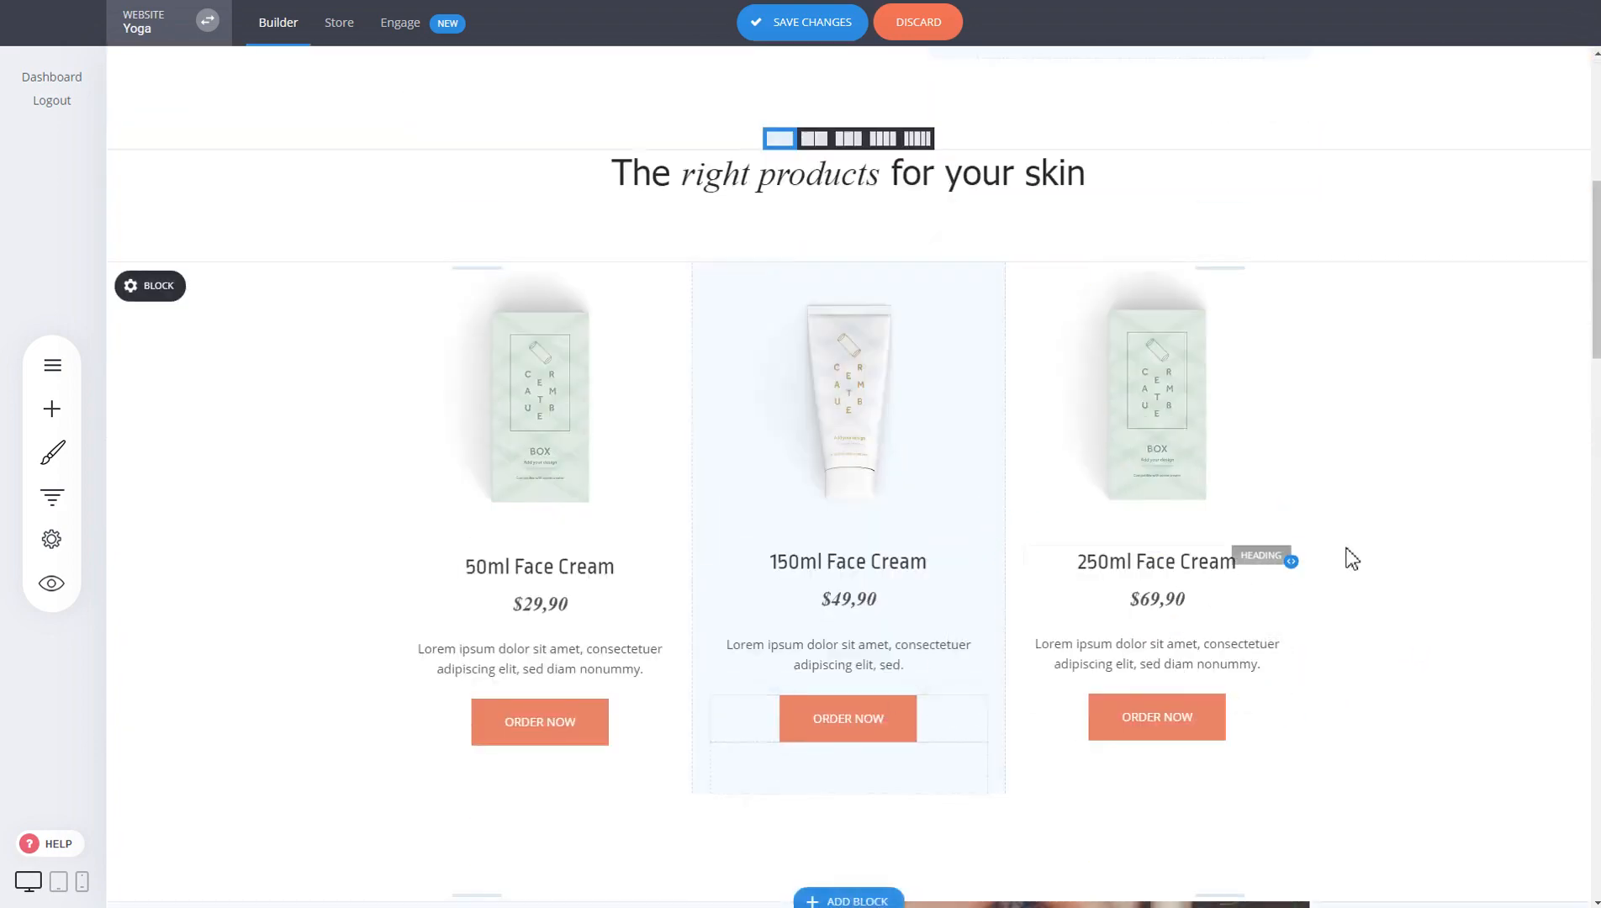